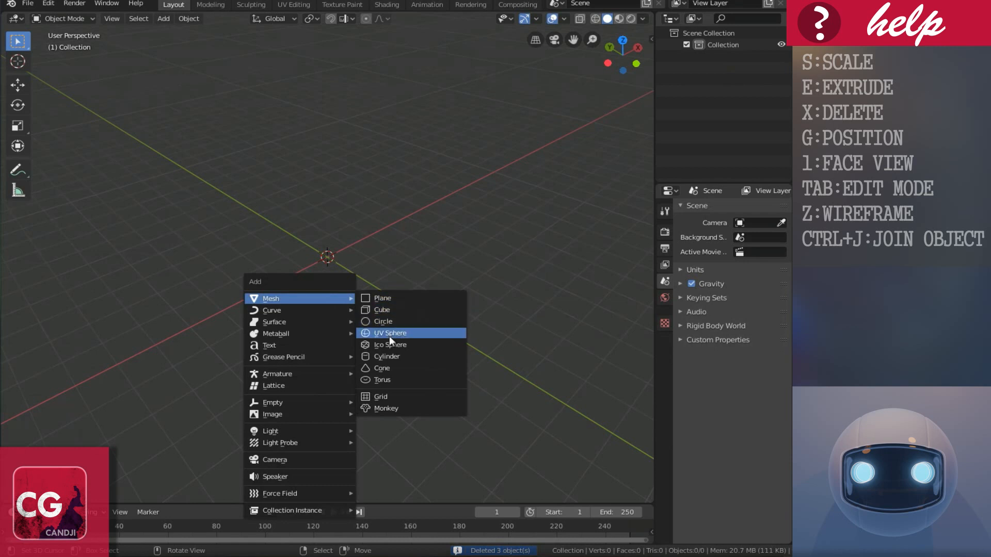
Add a UV sphere mesh to the empty scene and show it in front orthographic view.
{"action": "left_click", "coordinate": [387, 333]}
{"action": "middle_click_drag", "start_coordinate": [396, 304], "coordinate": [322, 287]}
{"action": "key", "text": "1"}
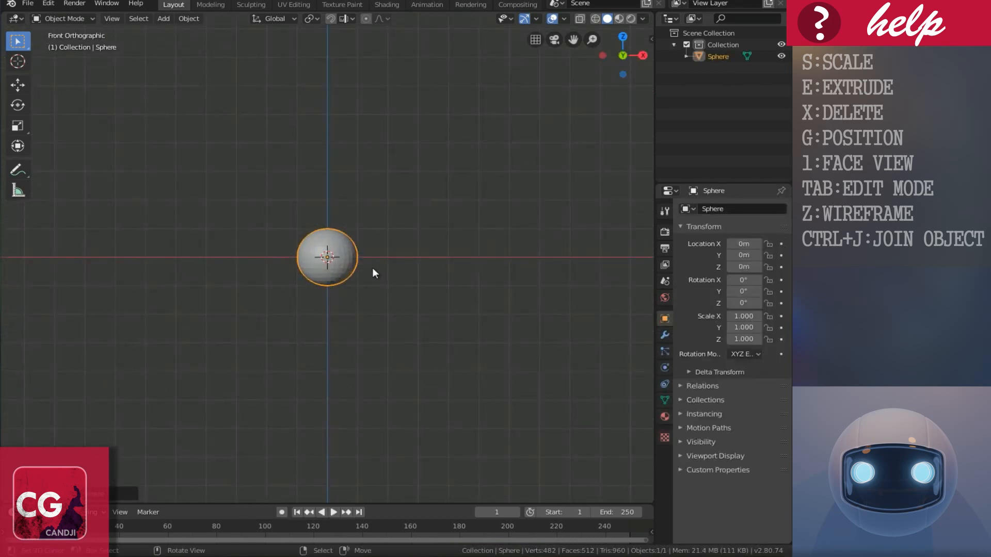
{"action": "scroll", "coordinate": [354, 268], "scroll_direction": "up", "scroll_amount": 4}
{"action": "scroll", "coordinate": [345, 306], "scroll_direction": "up", "scroll_amount": 3, "text": "shift"}
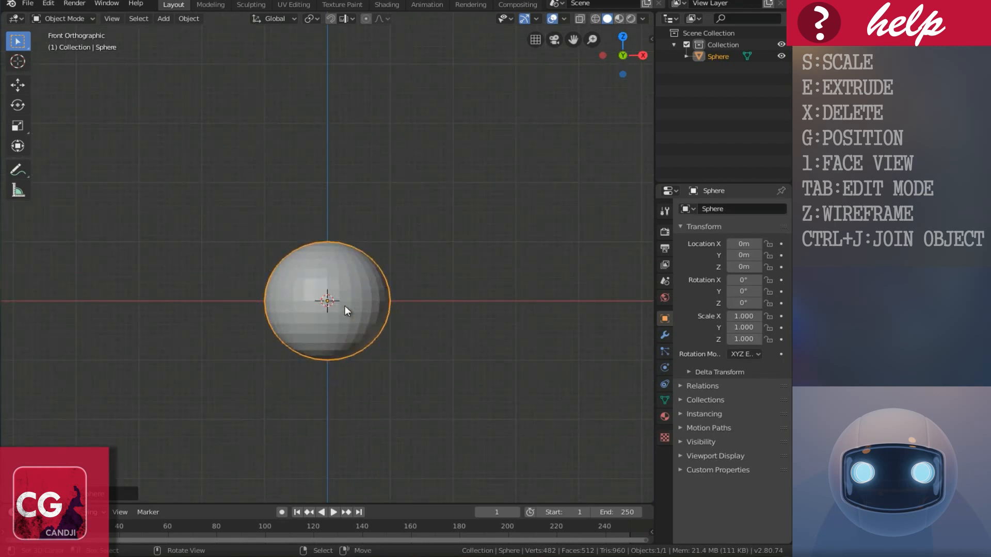
Rotate the sphere 90° about the global Y axis.
{"action": "key", "text": "r"}
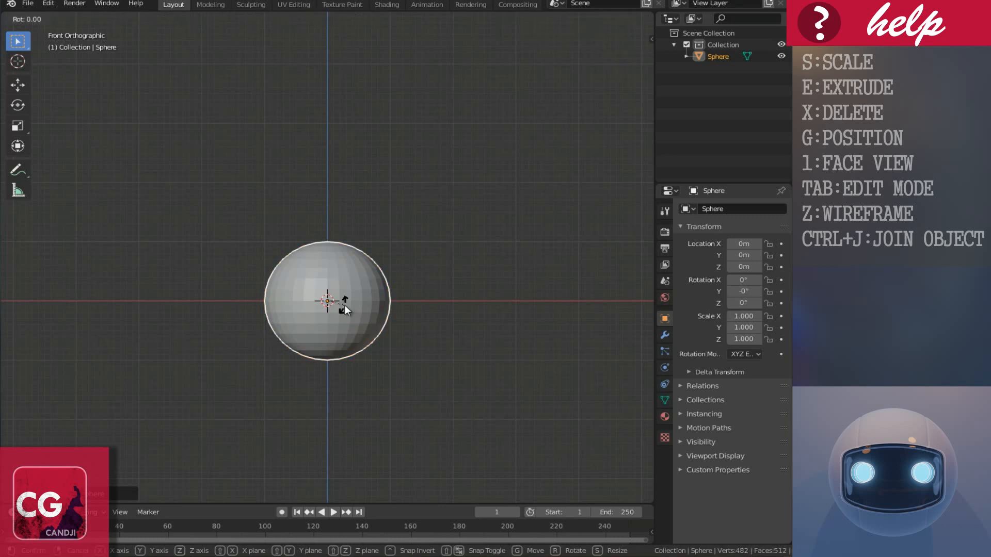
{"action": "type", "text": "y"}
{"action": "type", "text": "9"}
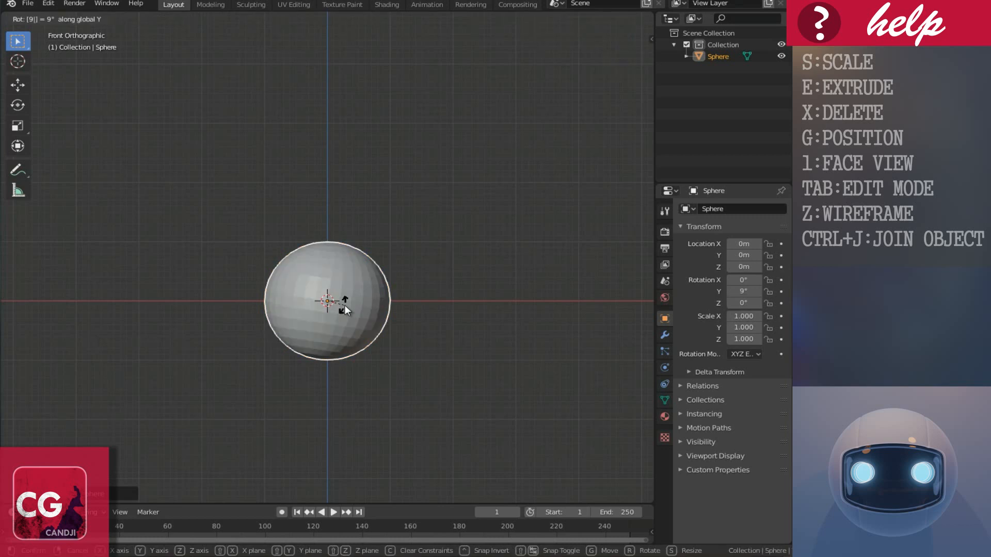
{"action": "type", "text": "0"}
{"action": "key", "text": "Return"}
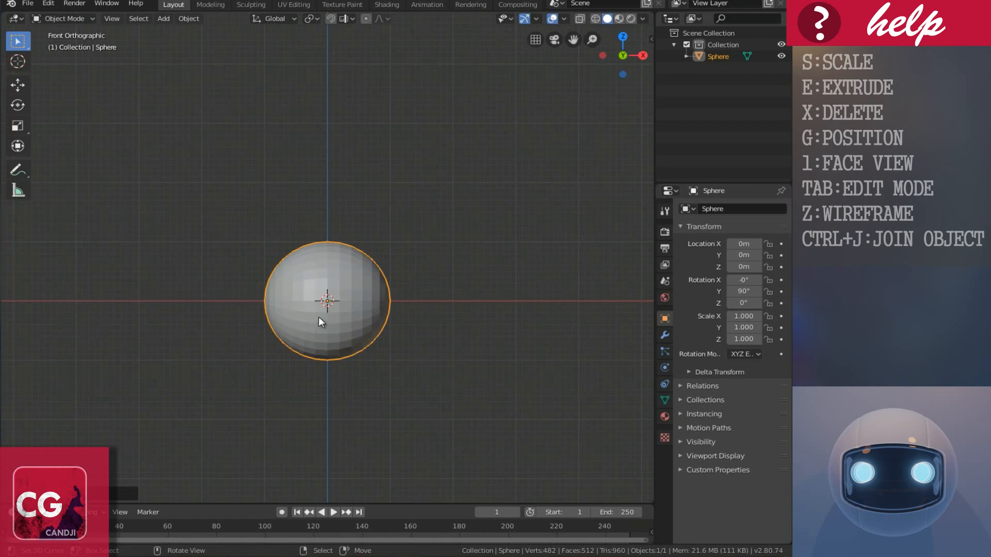
In Edit Mode with wireframe shading, delete the sphere's vertices on the negative X side, then return to solid shading in Object Mode.
{"action": "key", "text": "Tab"}
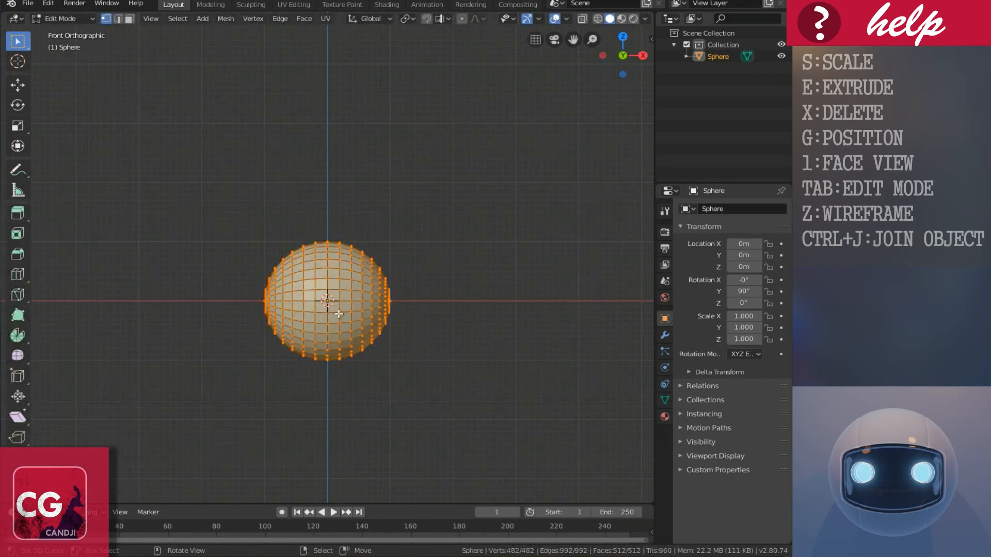
{"action": "scroll", "coordinate": [350, 315], "scroll_direction": "up", "scroll_amount": 1}
{"action": "middle_click_drag", "start_coordinate": [351, 315], "coordinate": [390, 317], "text": "shift"}
{"action": "scroll", "coordinate": [328, 310], "scroll_direction": "up", "scroll_amount": 1}
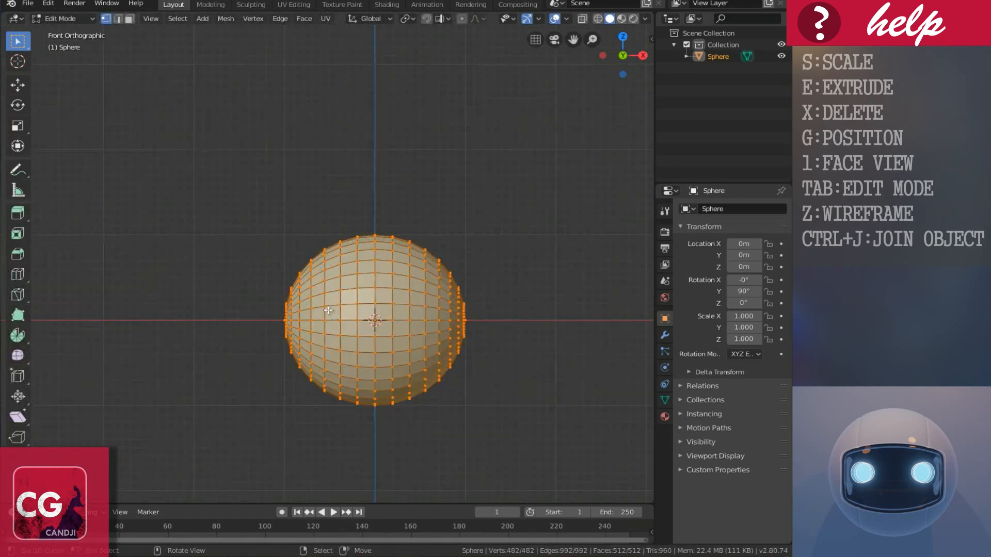
{"action": "left_click", "coordinate": [300, 322]}
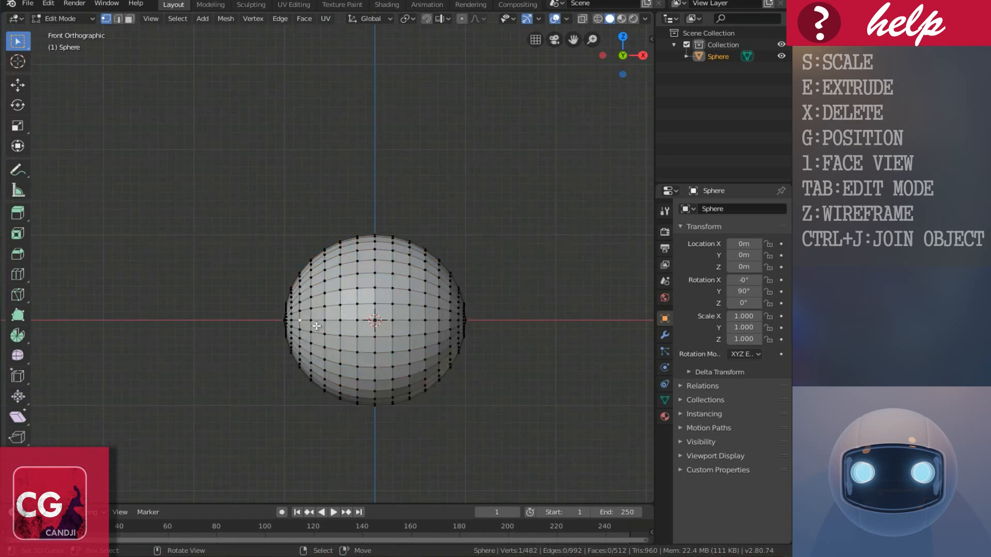
{"action": "key", "text": "shift+z"}
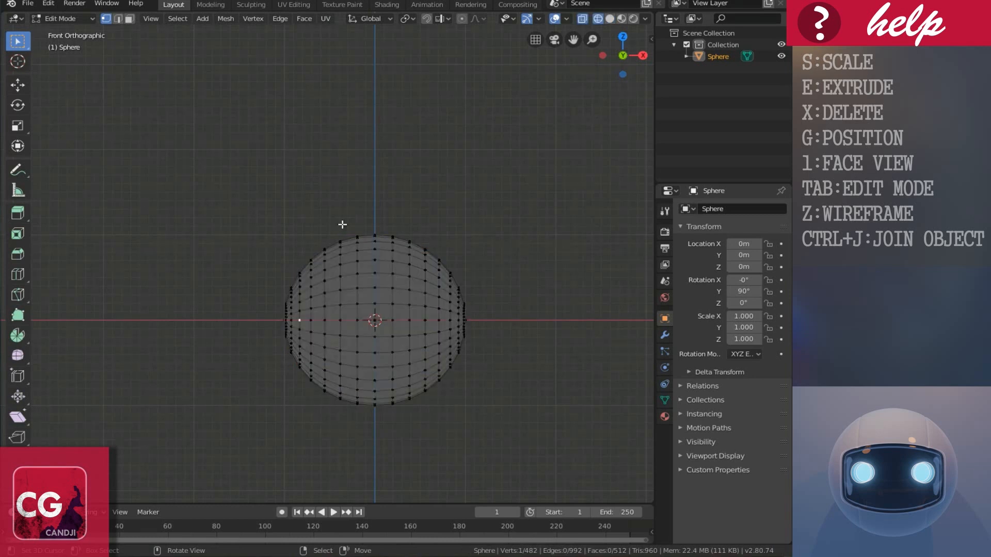
{"action": "left_click_drag", "start_coordinate": [207, 152], "coordinate": [370, 464]}
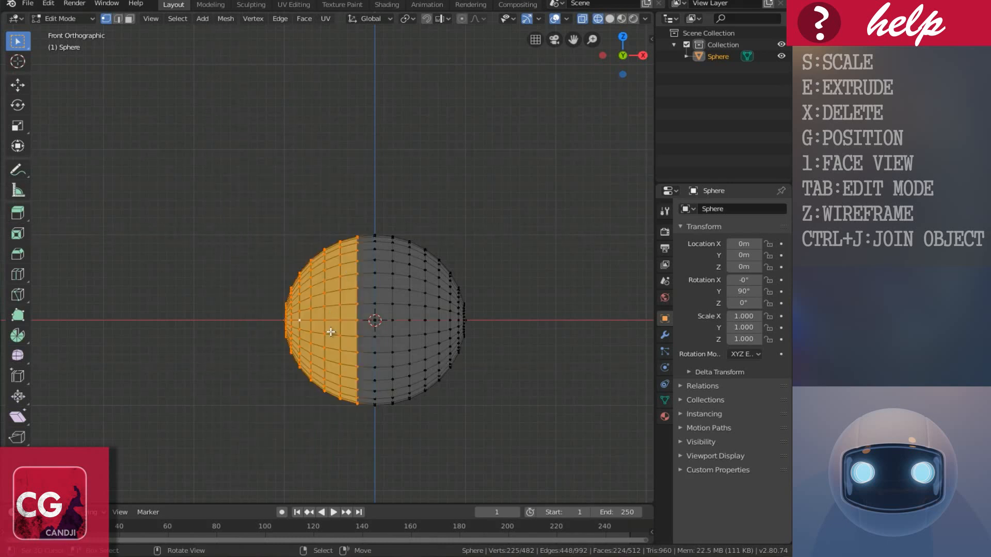
{"action": "key", "text": "x"}
{"action": "left_click", "coordinate": [281, 320]}
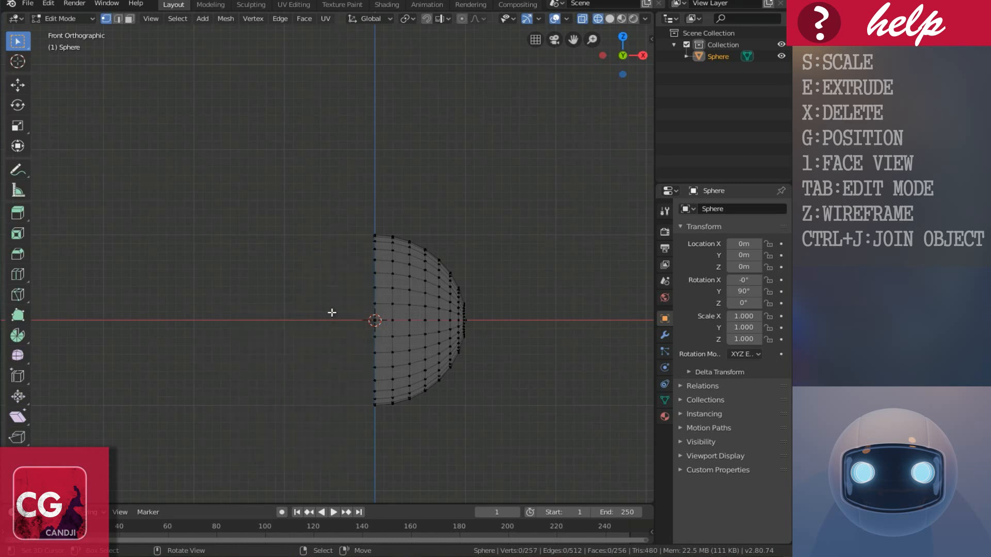
{"action": "key", "text": "Tab"}
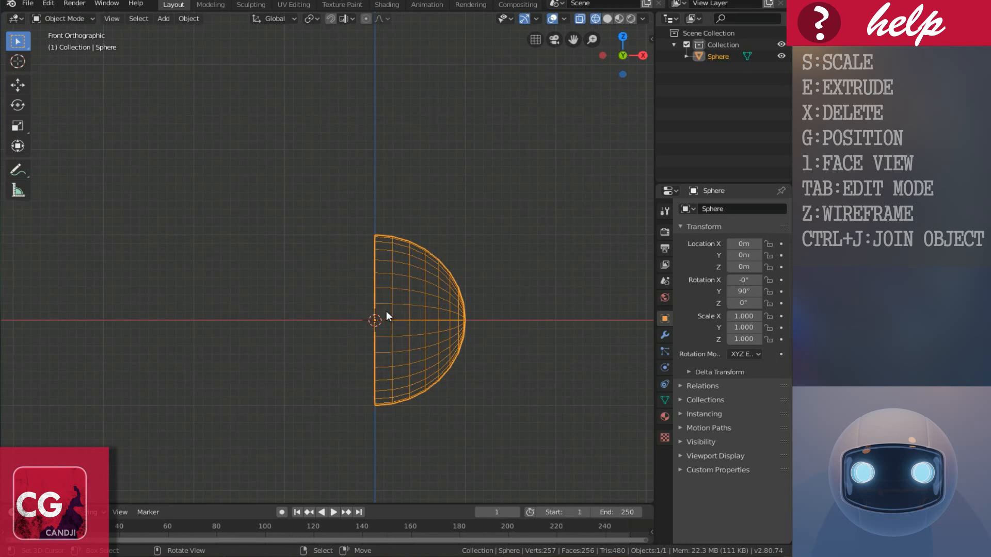
{"action": "key", "text": "shift+z"}
Add a Mirror modifier to the half sphere, mirroring across the Z axis instead of X.
{"action": "middle_click_drag", "start_coordinate": [428, 271], "coordinate": [521, 327]}
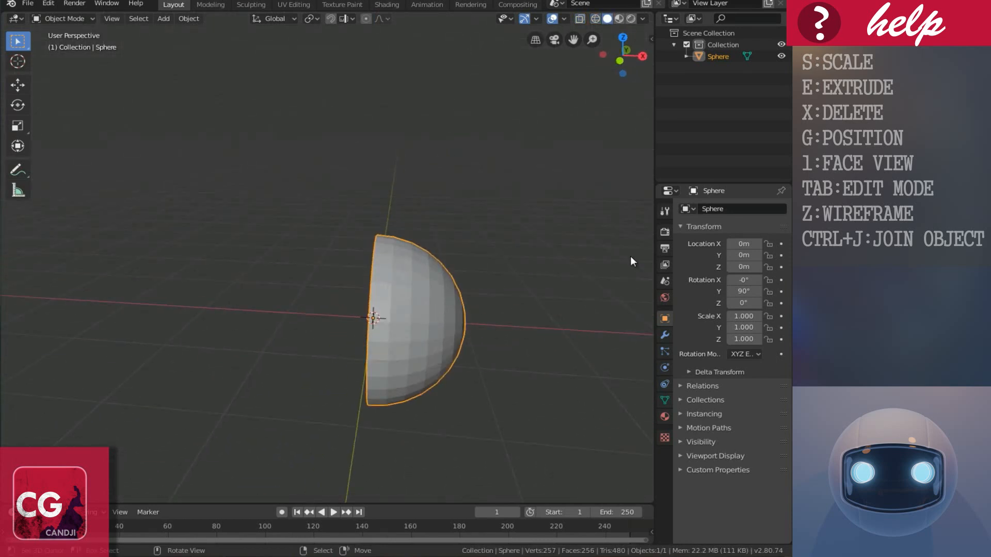
{"action": "left_click", "coordinate": [666, 333]}
{"action": "left_click", "coordinate": [726, 206]}
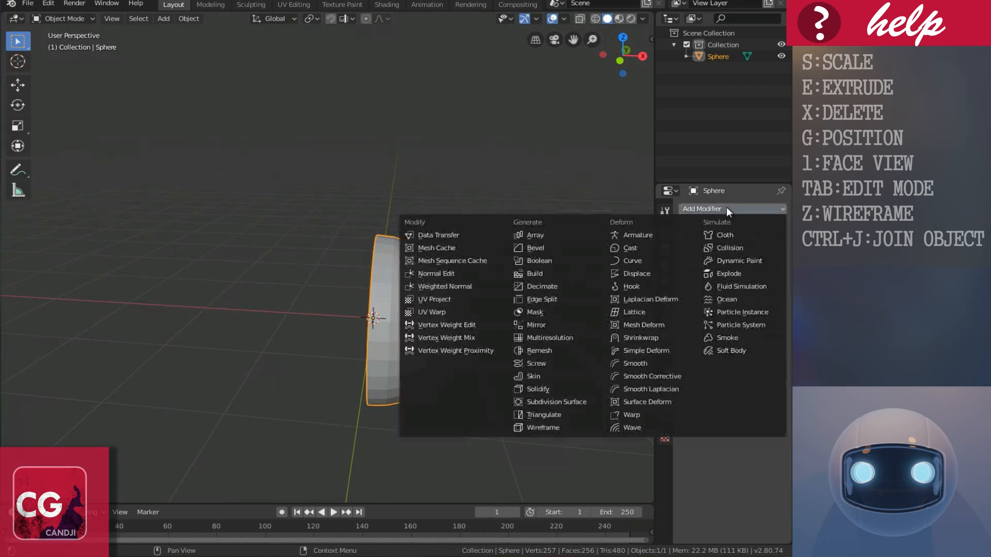
{"action": "left_click", "coordinate": [542, 325]}
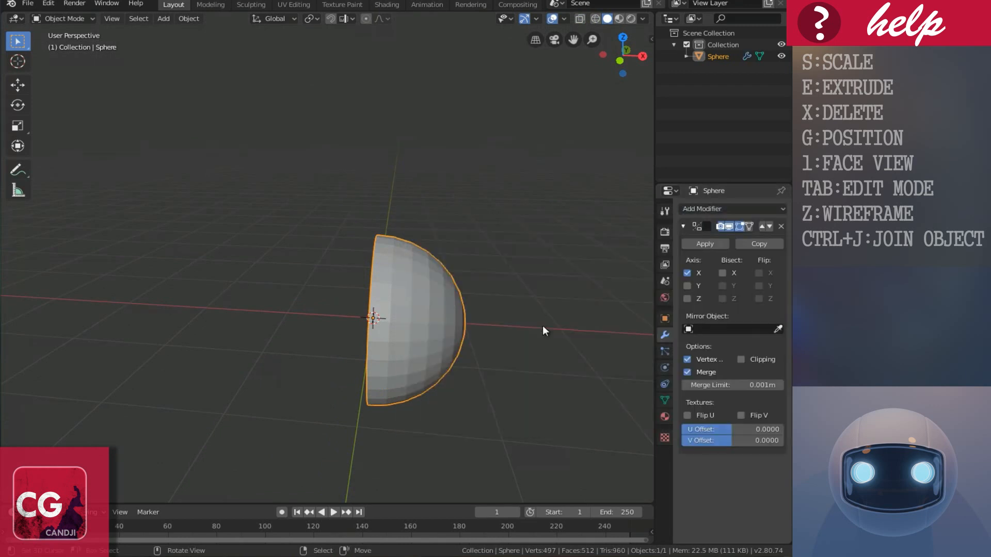
{"action": "left_click", "coordinate": [687, 273]}
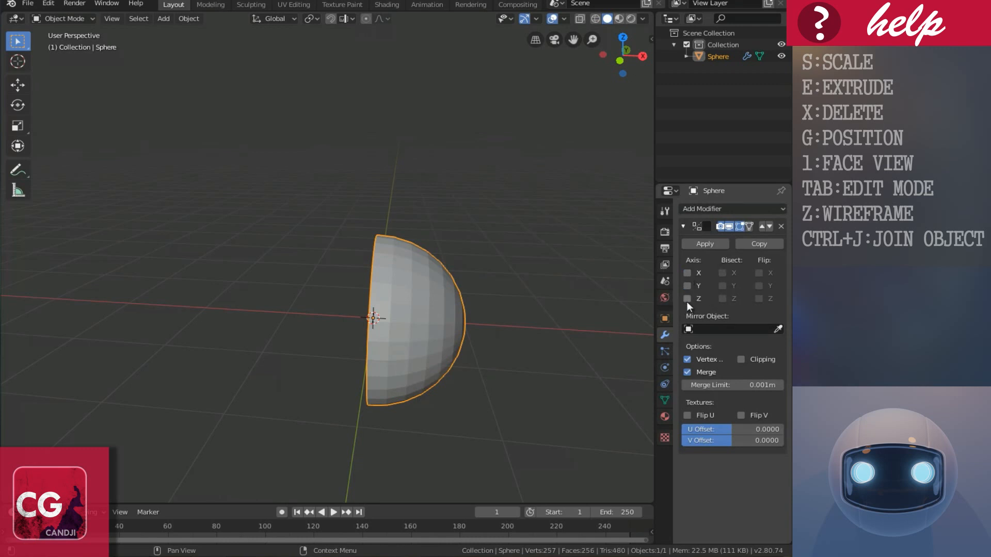
{"action": "left_click", "coordinate": [687, 298]}
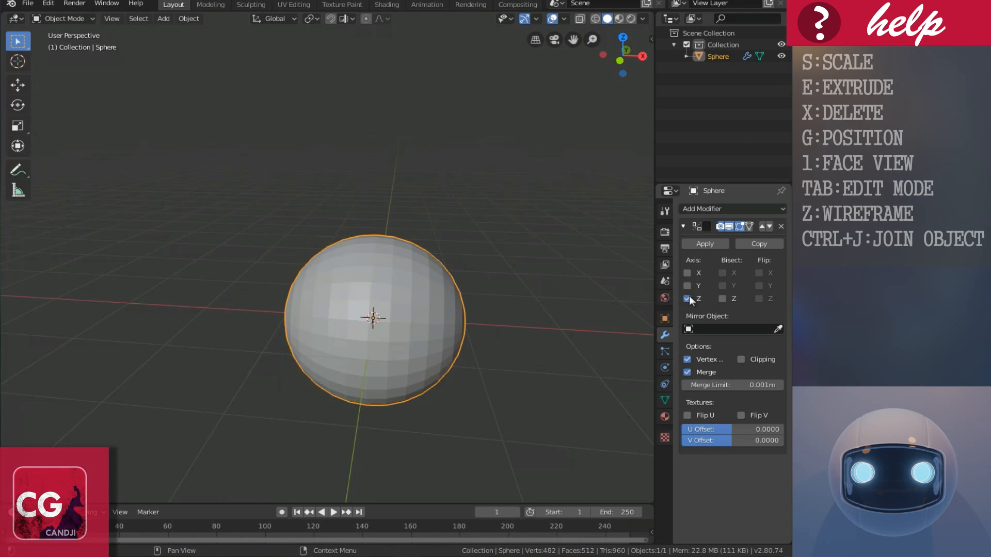
Enable Clipping in the sphere's Mirror modifier.
{"action": "middle_click_drag", "start_coordinate": [468, 345], "coordinate": [487, 325]}
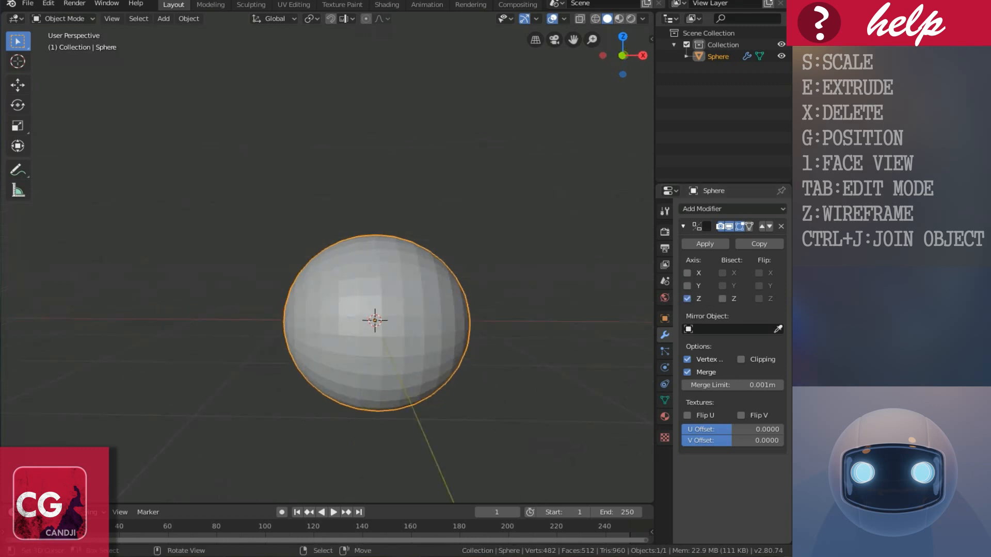
{"action": "left_click", "coordinate": [741, 358]}
{"action": "middle_click_drag", "start_coordinate": [473, 333], "coordinate": [472, 320]}
{"action": "middle_click_drag", "start_coordinate": [396, 337], "coordinate": [407, 358]}
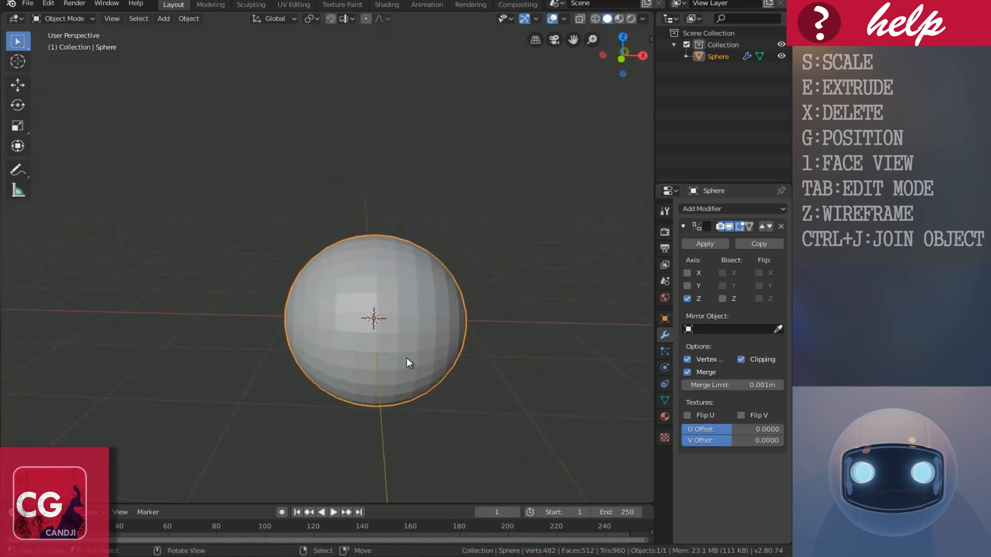
{"action": "middle_click_drag", "start_coordinate": [387, 406], "coordinate": [387, 397]}
{"action": "middle_click_drag", "start_coordinate": [413, 360], "coordinate": [423, 379]}
{"action": "scroll", "coordinate": [410, 355], "scroll_direction": "up", "scroll_amount": 2}
Enter Edit Mode on the sphere in front view and switch the mesh selection mode to Face.
{"action": "key", "text": "Tab"}
{"action": "middle_click_drag", "start_coordinate": [360, 344], "coordinate": [409, 373]}
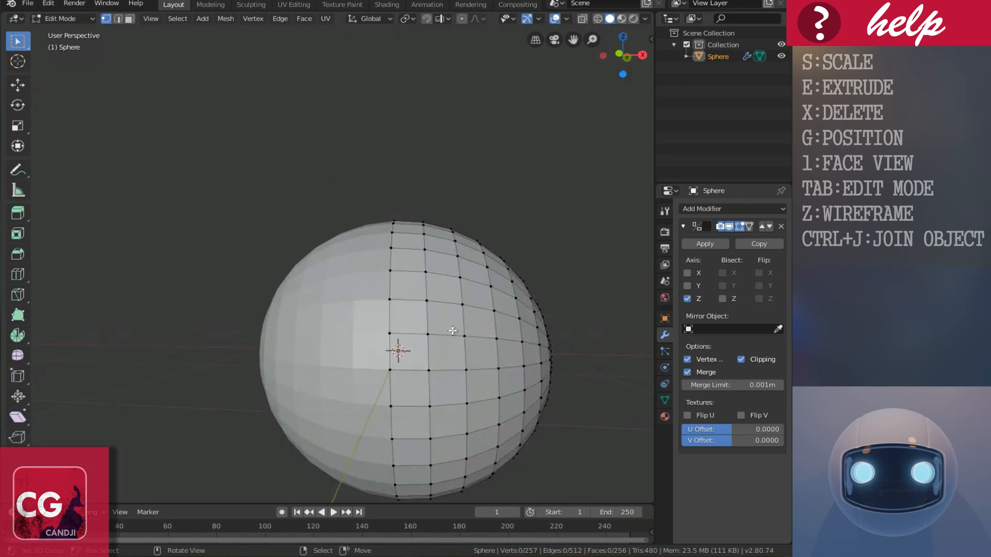
{"action": "key", "text": "KP_1"}
{"action": "scroll", "coordinate": [452, 331], "scroll_direction": "up", "scroll_amount": 1, "text": "ctrl"}
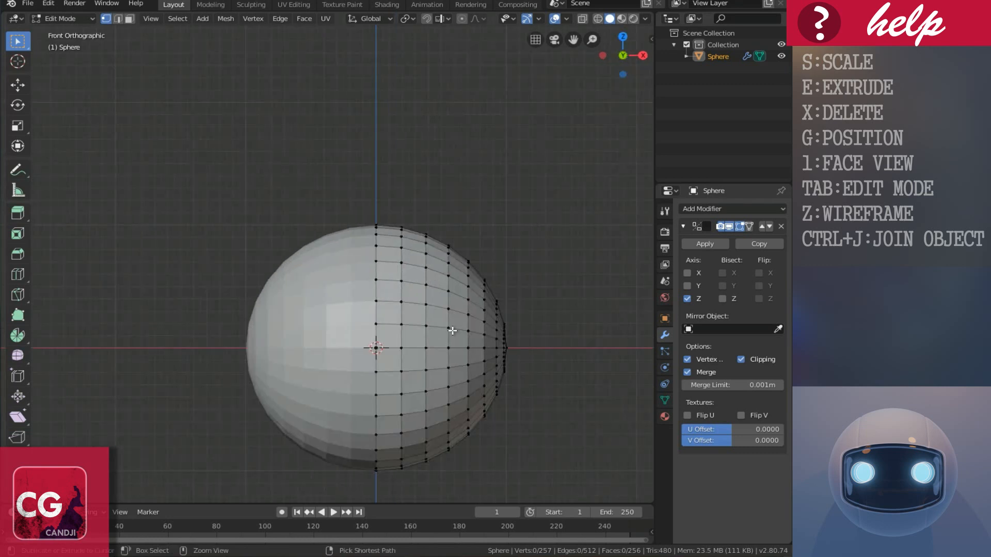
{"action": "scroll", "coordinate": [431, 286], "scroll_direction": "down", "scroll_amount": 6, "text": "shift"}
{"action": "scroll", "coordinate": [431, 283], "scroll_direction": "up", "scroll_amount": 2}
{"action": "scroll", "coordinate": [430, 283], "scroll_direction": "up", "scroll_amount": 2, "text": "ctrl"}
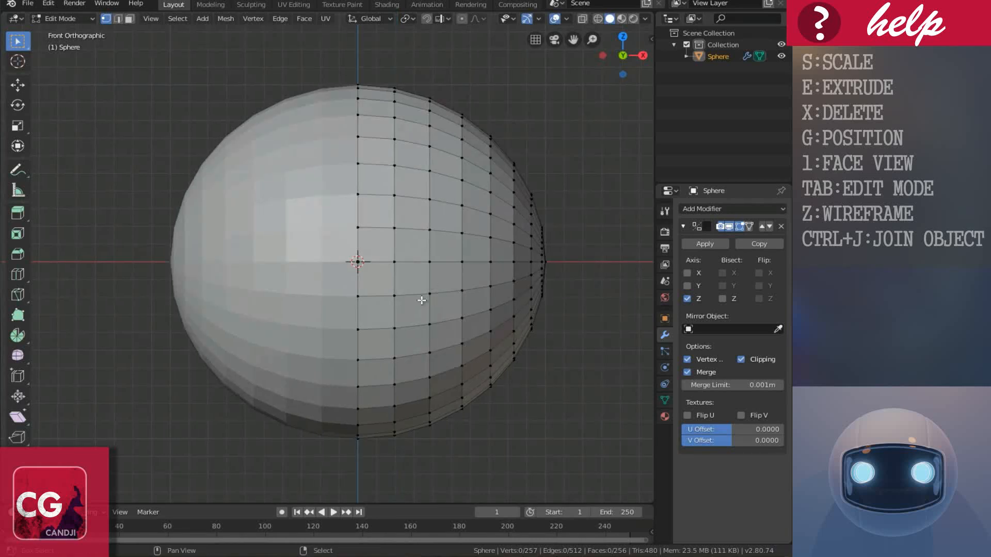
{"action": "scroll", "coordinate": [426, 299], "scroll_direction": "up", "scroll_amount": 1, "text": "shift"}
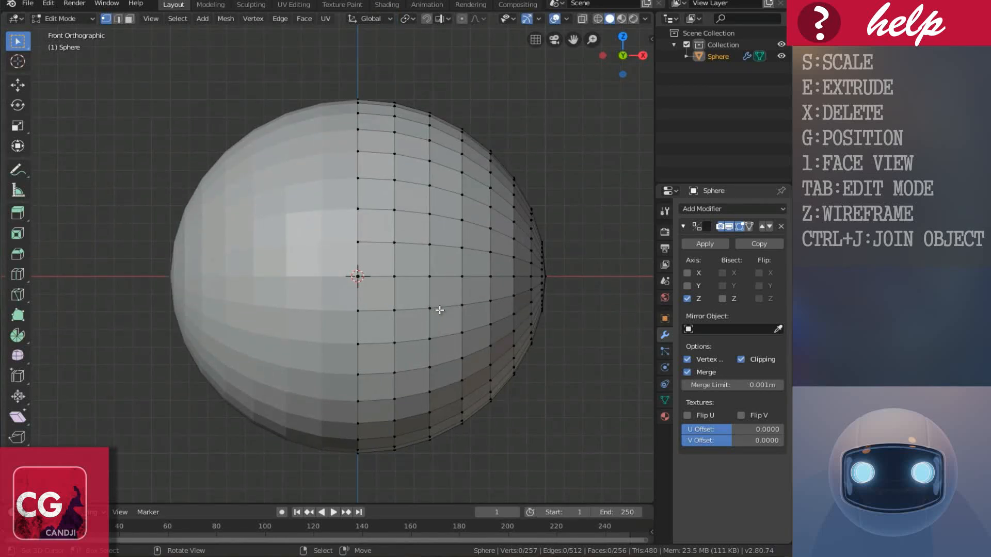
{"action": "scroll", "coordinate": [437, 310], "scroll_direction": "up", "scroll_amount": 6, "text": "shift"}
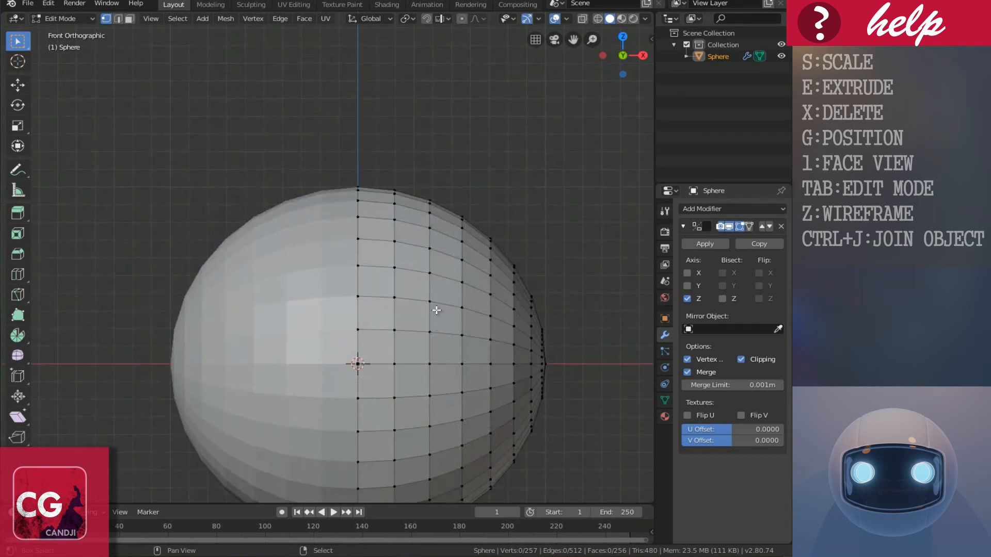
{"action": "scroll", "coordinate": [436, 310], "scroll_direction": "down", "scroll_amount": 5, "text": "shift"}
{"action": "scroll", "coordinate": [436, 330], "scroll_direction": "up", "scroll_amount": 1}
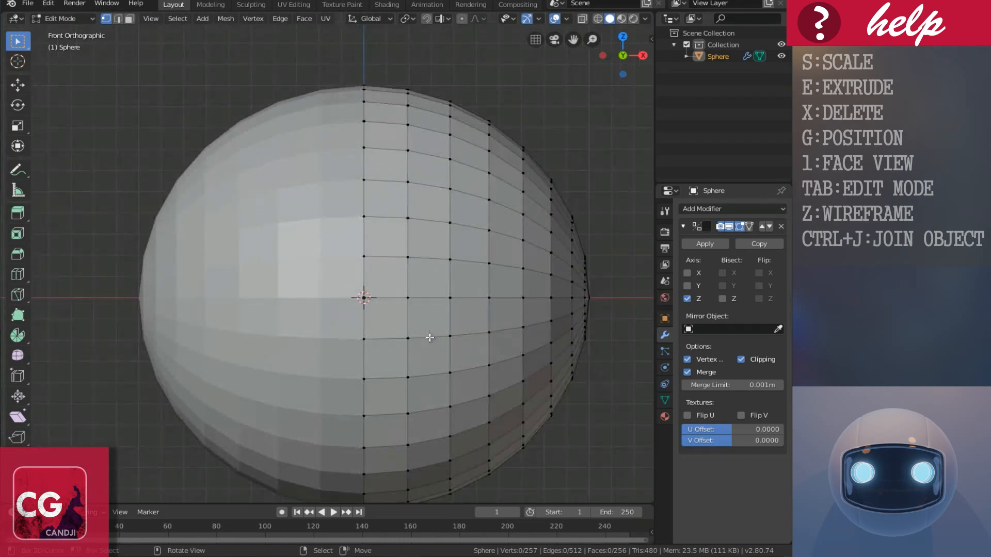
{"action": "key", "text": "ctrl+Tab"}
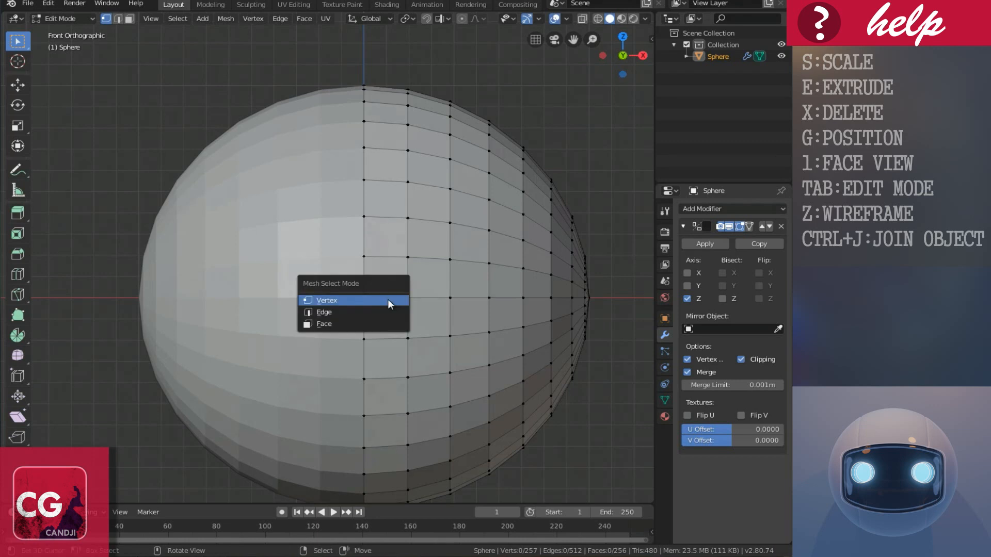
{"action": "left_click", "coordinate": [332, 323]}
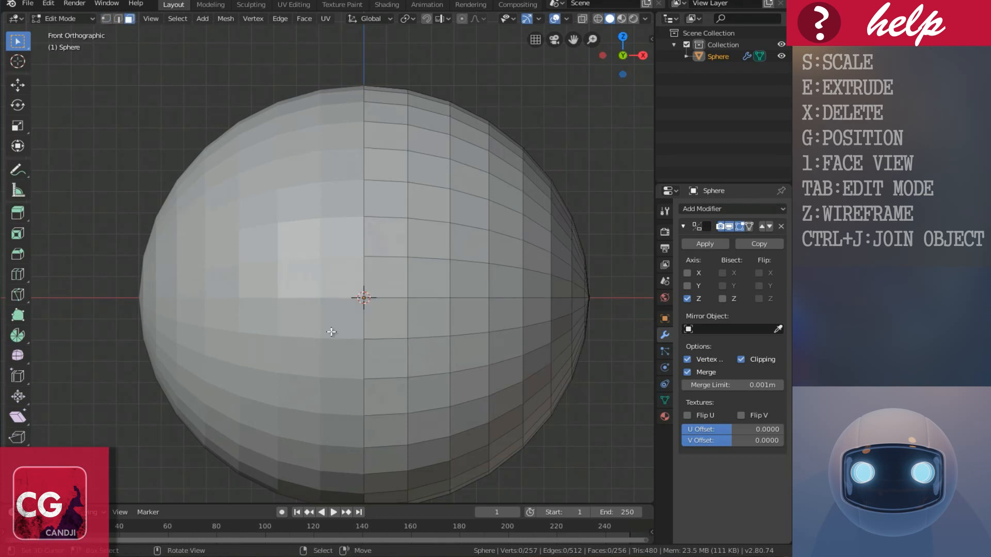
Select a column of five faces beside the mirror line, two above and three below the horizontal X axis.
{"action": "left_click", "coordinate": [386, 329]}
{"action": "left_click", "coordinate": [387, 356], "text": "shift"}
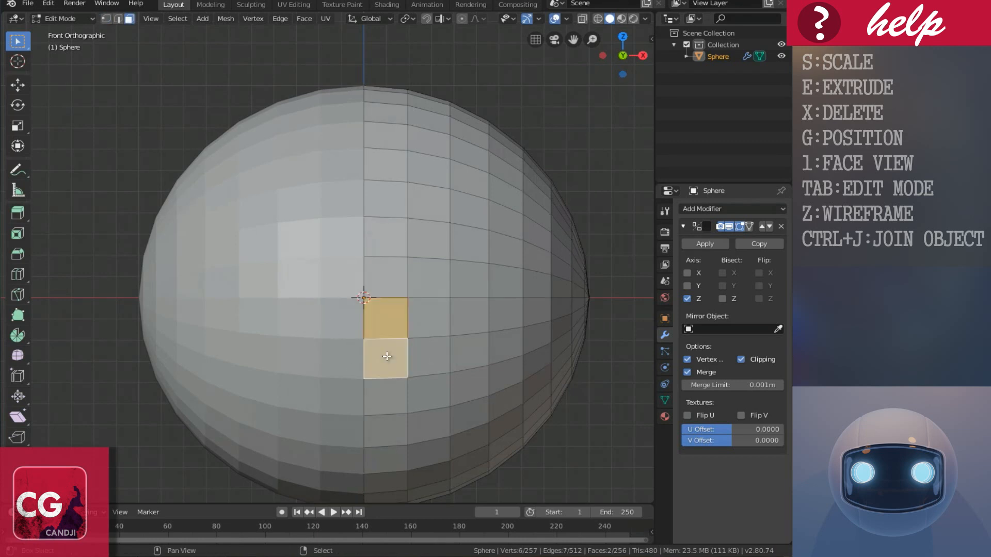
{"action": "left_click", "coordinate": [392, 396], "text": "shift"}
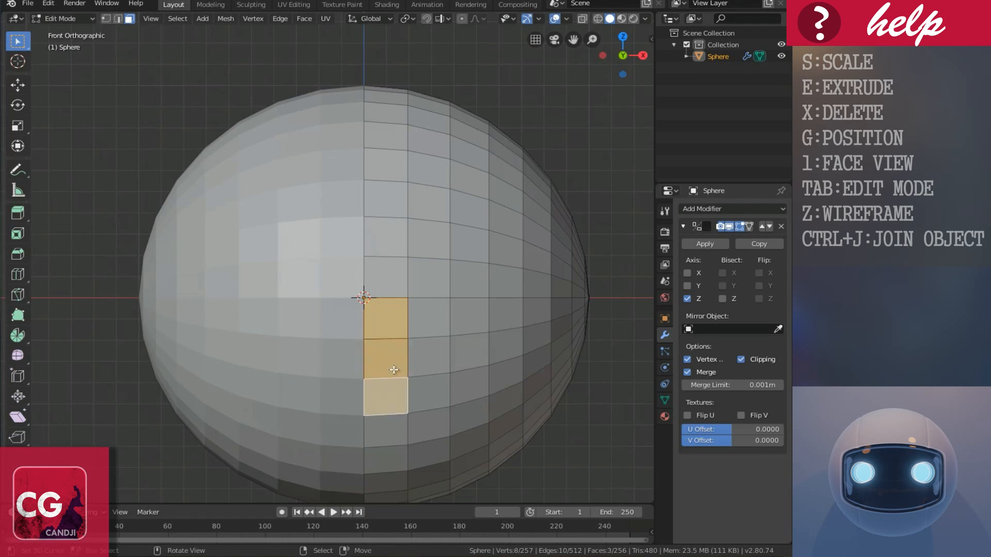
{"action": "left_click", "coordinate": [384, 276], "text": "shift"}
{"action": "left_click", "coordinate": [384, 238], "text": "shift"}
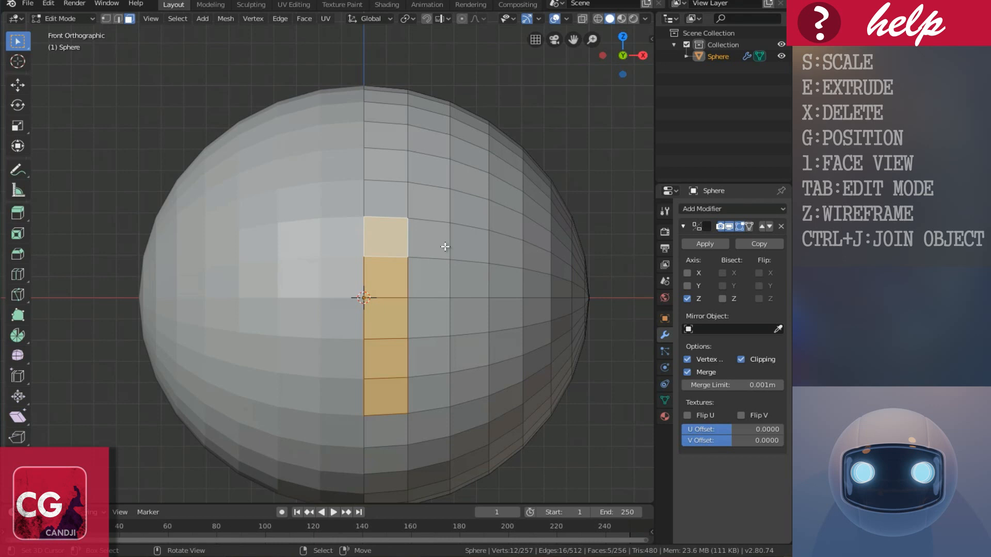
Extend the face selection into the border of a block four faces wide and five high, starting from the selected column.
{"action": "scroll", "coordinate": [436, 247], "scroll_direction": "up", "scroll_amount": 2, "text": "ctrl"}
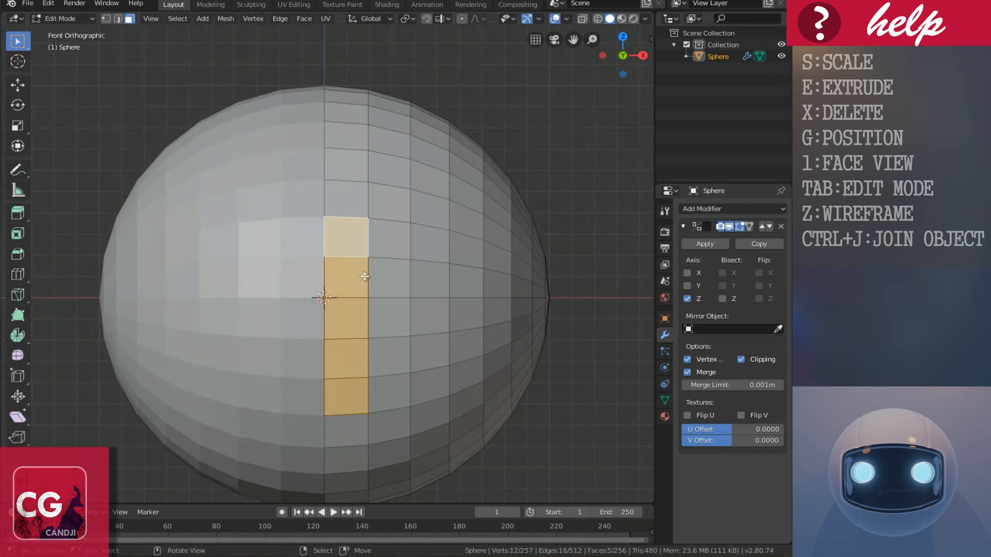
{"action": "left_click", "coordinate": [393, 237], "text": "shift"}
{"action": "left_click", "coordinate": [432, 246], "text": "shift"}
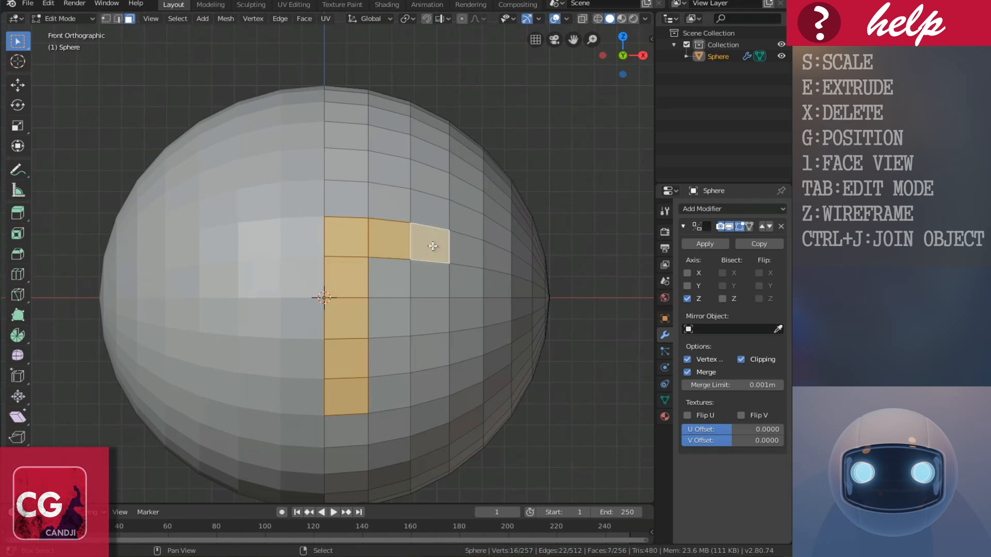
{"action": "left_click", "coordinate": [460, 251], "text": "shift"}
{"action": "left_click", "coordinate": [463, 281], "text": "shift"}
{"action": "left_click", "coordinate": [461, 322], "text": "shift"}
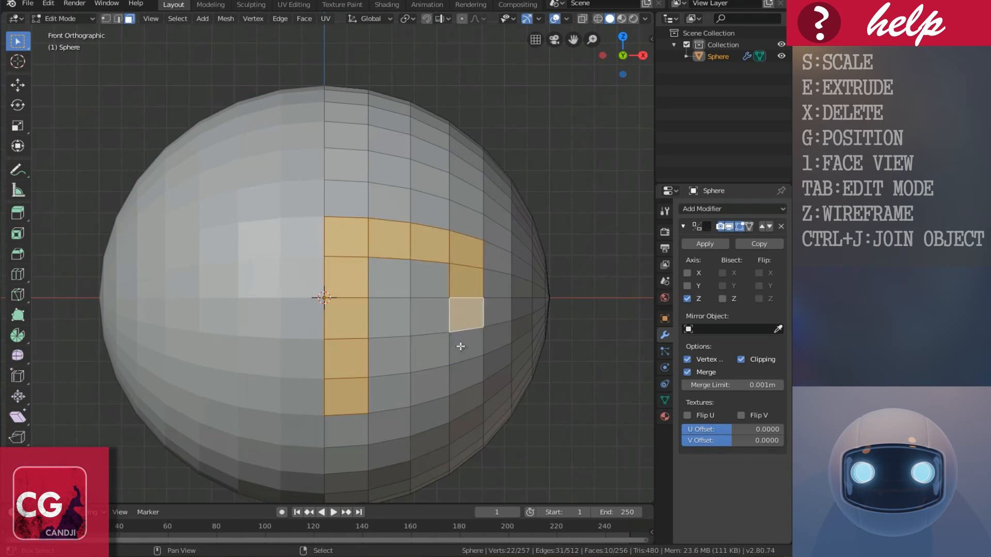
{"action": "left_click", "coordinate": [464, 343], "text": "shift"}
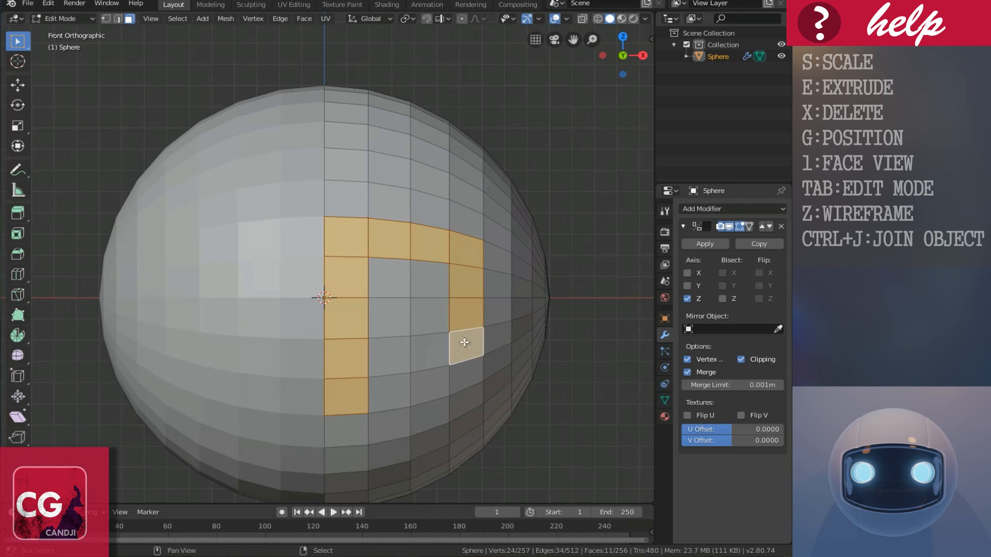
{"action": "left_click", "coordinate": [461, 378], "text": "shift"}
{"action": "left_click", "coordinate": [435, 386], "text": "shift"}
{"action": "left_click", "coordinate": [407, 390], "text": "shift"}
Add the six interior faces to the selection to fill the block on the front of the sphere.
{"action": "left_click", "coordinate": [393, 356], "text": "shift"}
{"action": "left_click", "coordinate": [428, 356], "text": "shift"}
{"action": "left_click", "coordinate": [428, 317], "text": "shift"}
{"action": "left_click", "coordinate": [389, 318], "text": "shift"}
{"action": "left_click", "coordinate": [388, 281], "text": "shift"}
{"action": "left_click", "coordinate": [421, 292], "text": "shift"}
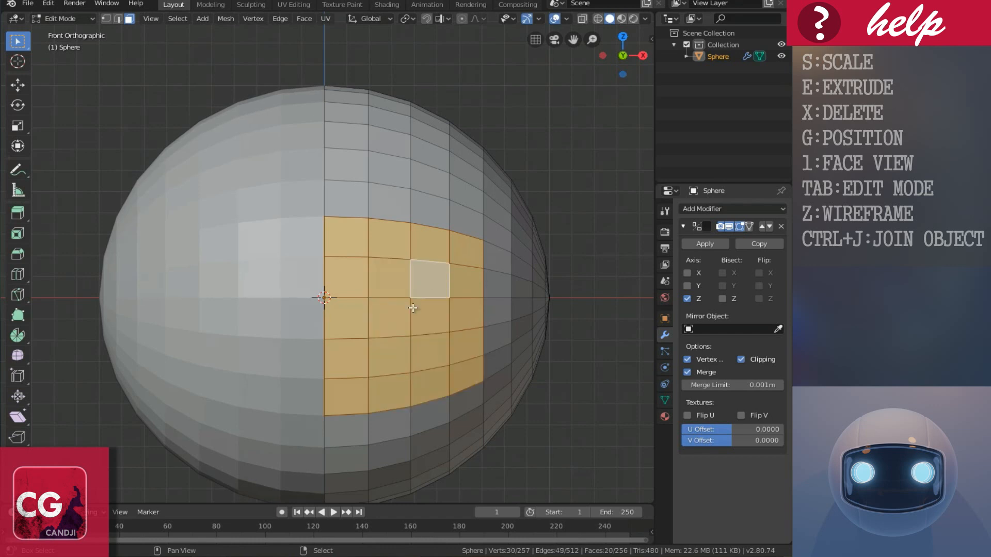
Duplicate the selected block of visor faces in place and move the copy out in front of the sphere.
{"action": "scroll", "coordinate": [421, 292], "scroll_direction": "down", "scroll_amount": 3}
{"action": "middle_click_drag", "start_coordinate": [406, 299], "coordinate": [353, 339]}
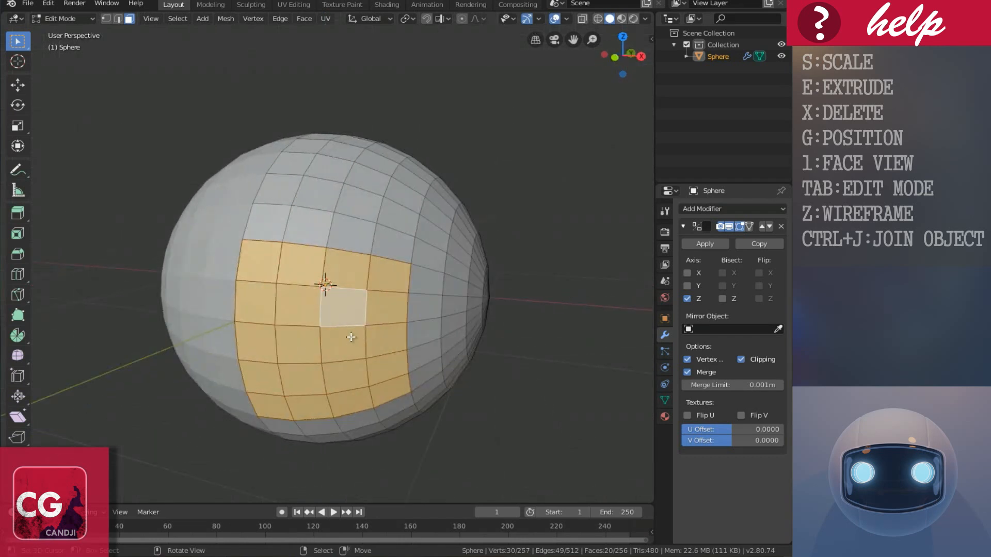
{"action": "key", "text": "shift+d"}
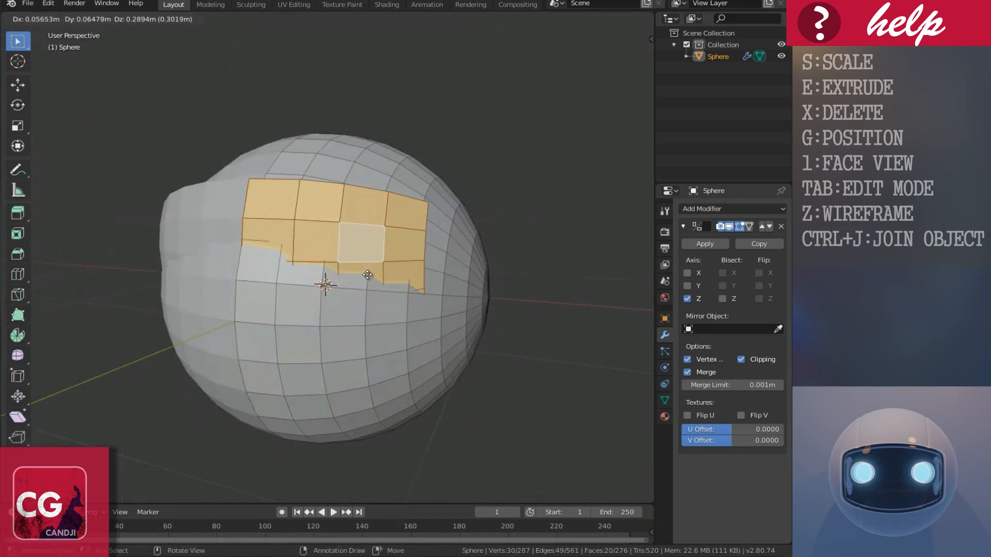
{"action": "right_click", "coordinate": [371, 269]}
{"action": "scroll", "coordinate": [381, 289], "scroll_direction": "down", "scroll_amount": 1}
{"action": "middle_click_drag", "start_coordinate": [381, 289], "coordinate": [353, 319]}
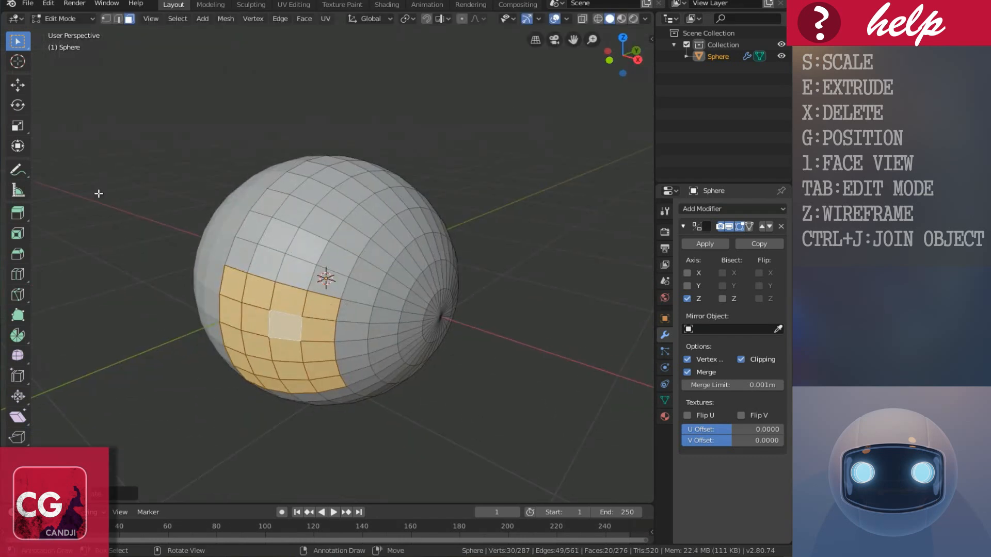
{"action": "left_click", "coordinate": [17, 85]}
{"action": "left_click_drag", "start_coordinate": [313, 326], "coordinate": [181, 387]}
{"action": "middle_click_drag", "start_coordinate": [270, 383], "coordinate": [334, 380]}
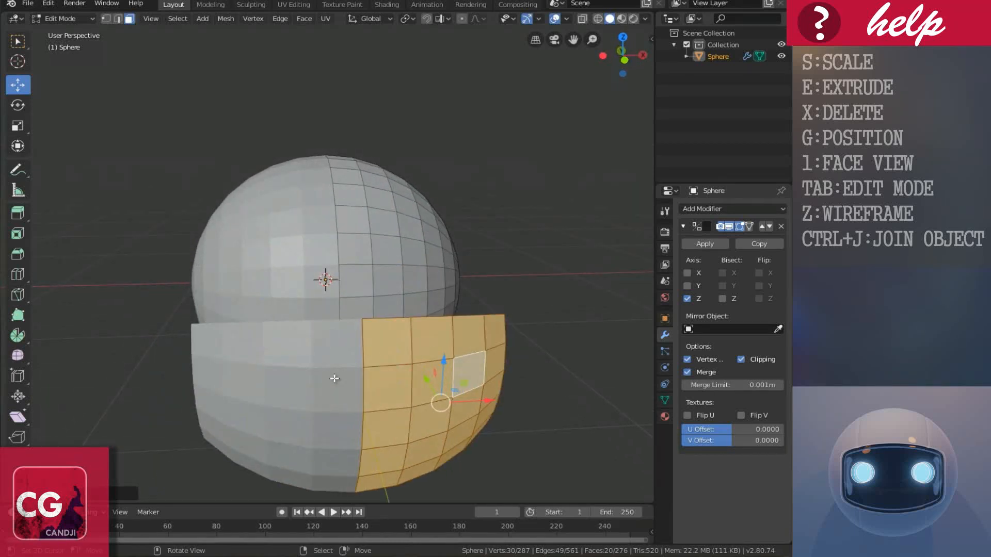
Separate the duplicated visor faces into their own object and return to Object Mode.
{"action": "key", "text": "p"}
{"action": "left_click", "coordinate": [298, 402]}
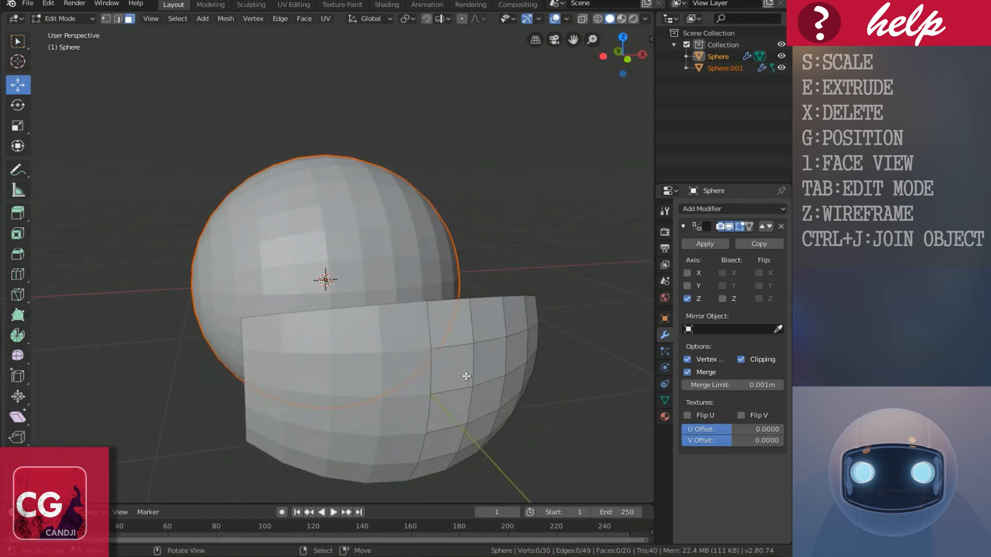
{"action": "key", "text": "Tab"}
{"action": "middle_click_drag", "start_coordinate": [414, 372], "coordinate": [391, 383]}
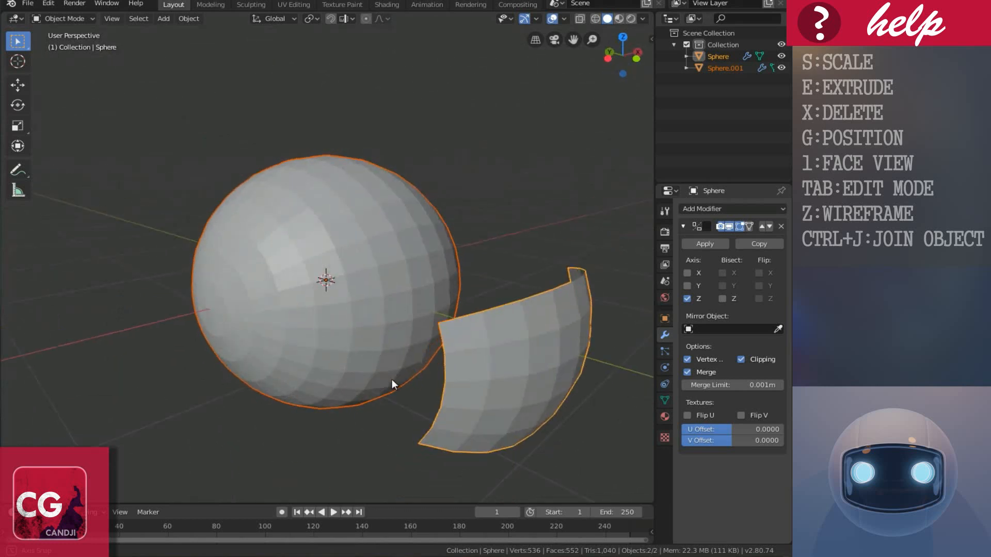
Select the full sphere, enter Edit Mode on it and isolate it in local view.
{"action": "left_click", "coordinate": [376, 317]}
{"action": "middle_click_drag", "start_coordinate": [424, 328], "coordinate": [342, 328]}
{"action": "key", "text": "Tab"}
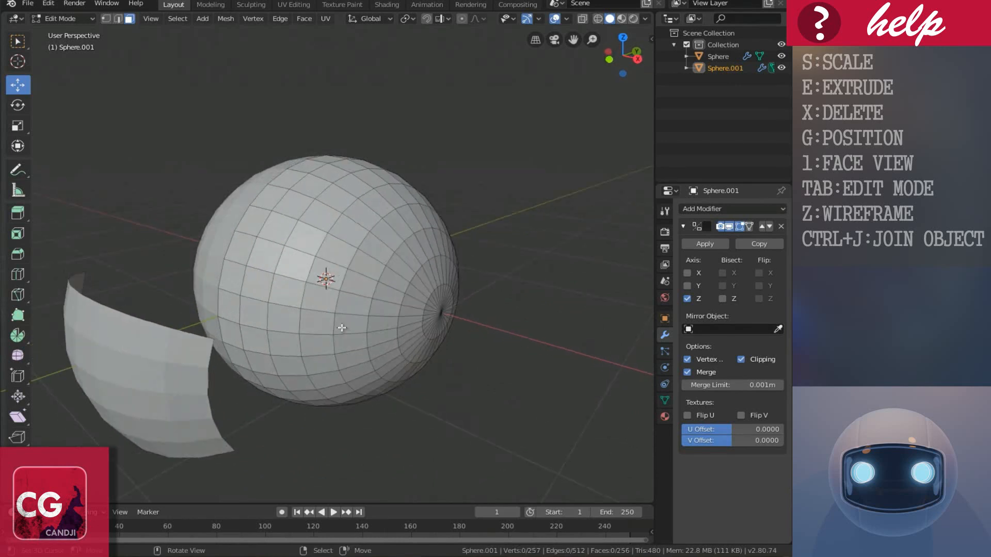
{"action": "key", "text": "KP_Divide"}
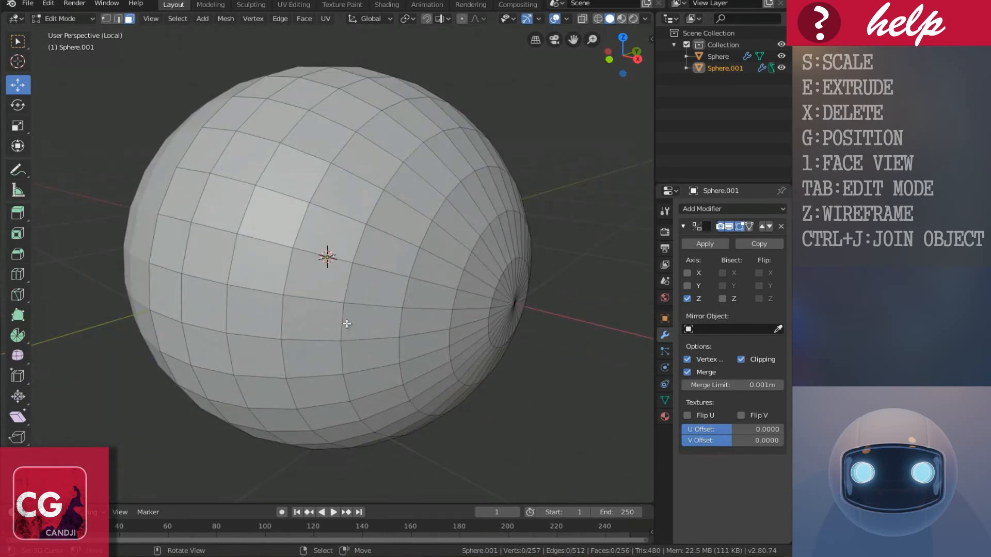
In front view, select a three-by-three block of faces beside the mirror line, directly below the horizontal X axis.
{"action": "scroll", "coordinate": [365, 299], "scroll_direction": "down", "scroll_amount": 3}
{"action": "middle_click_drag", "start_coordinate": [366, 299], "coordinate": [425, 305]}
{"action": "key", "text": "KP_1"}
{"action": "scroll", "coordinate": [423, 296], "scroll_direction": "up", "scroll_amount": 3}
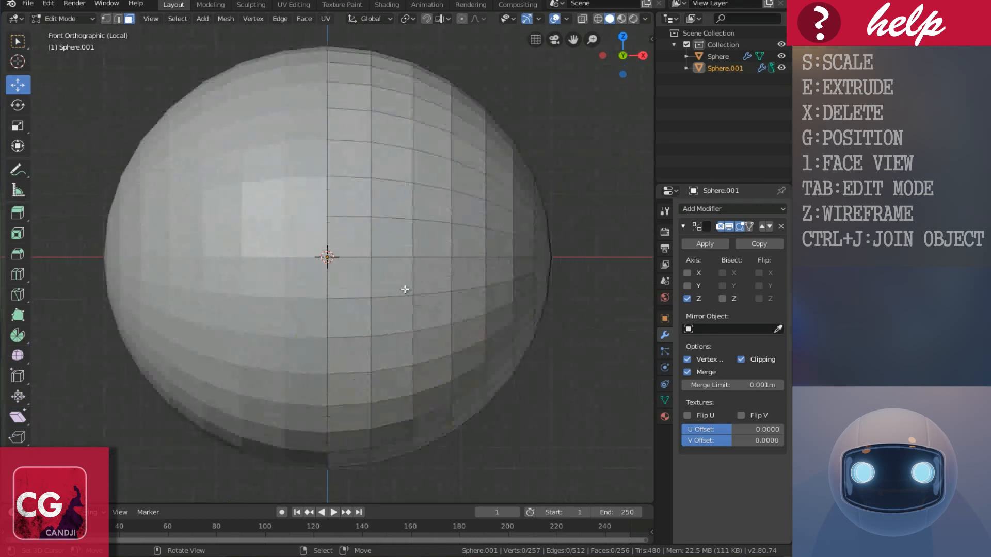
{"action": "scroll", "coordinate": [376, 279], "scroll_direction": "up", "scroll_amount": 2, "text": "ctrl"}
{"action": "left_click", "coordinate": [308, 277]}
{"action": "left_click", "coordinate": [310, 316], "text": "shift"}
{"action": "left_click", "coordinate": [309, 352], "text": "shift"}
{"action": "left_click", "coordinate": [353, 354], "text": "shift"}
{"action": "left_click", "coordinate": [391, 343], "text": "shift"}
{"action": "left_click", "coordinate": [390, 312], "text": "shift"}
{"action": "left_click", "coordinate": [356, 310], "text": "shift"}
{"action": "left_click", "coordinate": [354, 281], "text": "shift"}
{"action": "left_click", "coordinate": [390, 278], "text": "shift"}
Extend the selection with a fourth column and two rows above the X axis, forming a block four faces wide and five high.
{"action": "left_click", "coordinate": [430, 338], "text": "shift"}
{"action": "left_click", "coordinate": [425, 302], "text": "shift"}
{"action": "left_click", "coordinate": [422, 266], "text": "shift"}
{"action": "left_click", "coordinate": [426, 244], "text": "shift"}
{"action": "left_click", "coordinate": [424, 211], "text": "shift"}
{"action": "left_click", "coordinate": [392, 204], "text": "shift"}
{"action": "left_click", "coordinate": [392, 238], "text": "shift"}
{"action": "left_click", "coordinate": [352, 238], "text": "shift"}
{"action": "left_click", "coordinate": [351, 200], "text": "shift"}
{"action": "left_click", "coordinate": [316, 199], "text": "shift"}
{"action": "left_click", "coordinate": [316, 236], "text": "shift"}
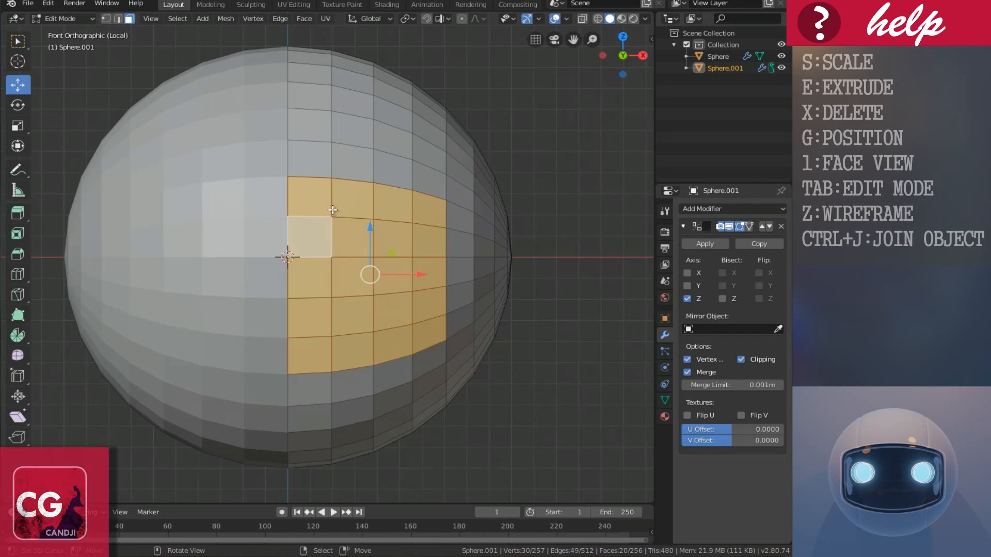
Delete the selected faces to cut the visor opening in the sphere.
{"action": "key", "text": "x"}
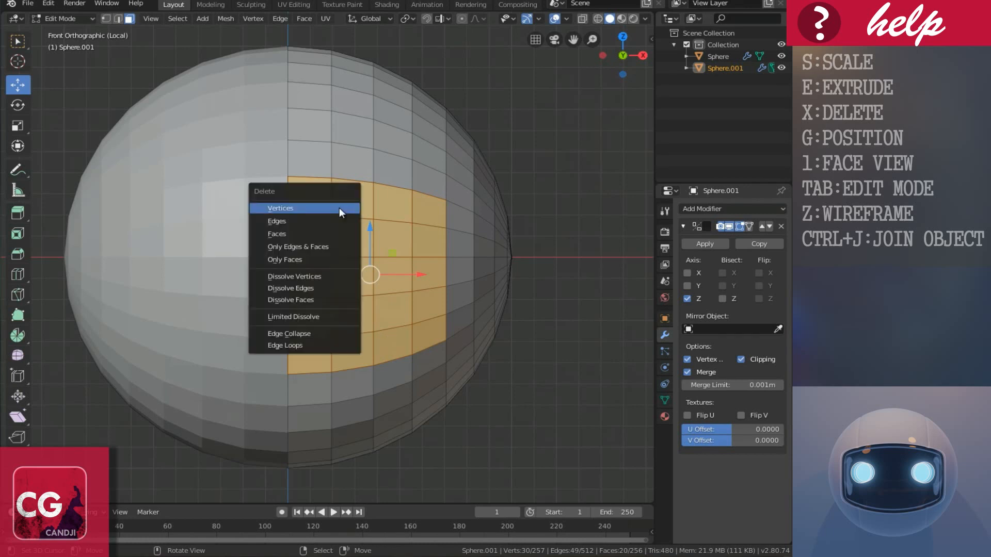
{"action": "left_click", "coordinate": [281, 233]}
{"action": "scroll", "coordinate": [289, 248], "scroll_direction": "down", "scroll_amount": 3}
{"action": "middle_click_drag", "start_coordinate": [289, 248], "coordinate": [393, 268]}
{"action": "key", "text": "KP_1"}
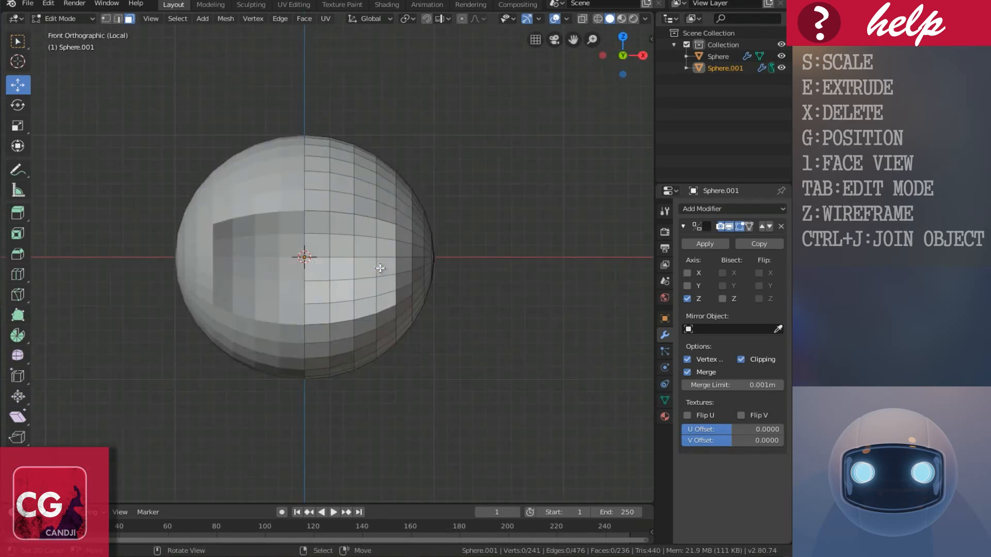
Show the sphere in wireframe in front view and switch the mesh selection mode to Vertex.
{"action": "scroll", "coordinate": [361, 317], "scroll_direction": "up", "scroll_amount": 4}
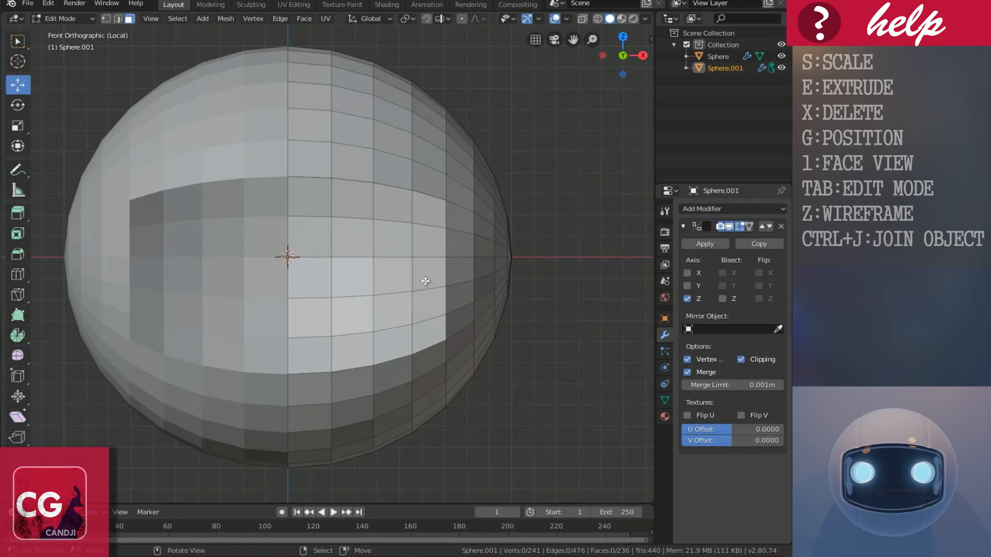
{"action": "key", "text": "shift+z"}
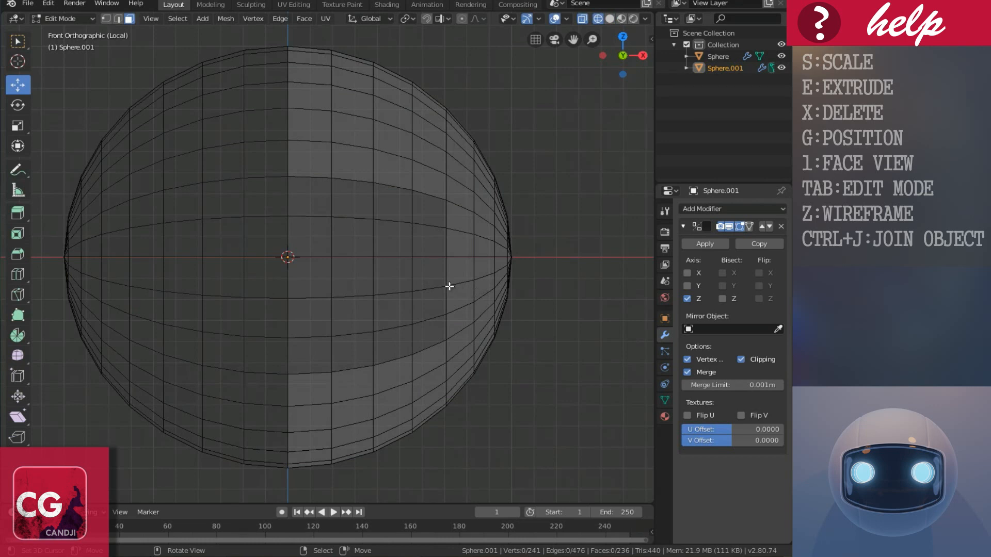
{"action": "key", "text": "ctrl+Tab"}
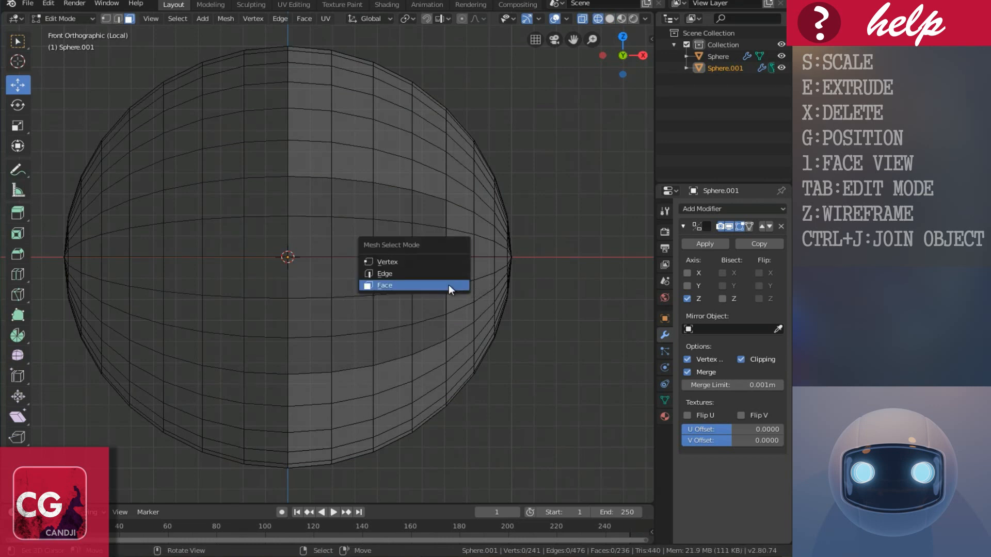
{"action": "left_click", "coordinate": [396, 262]}
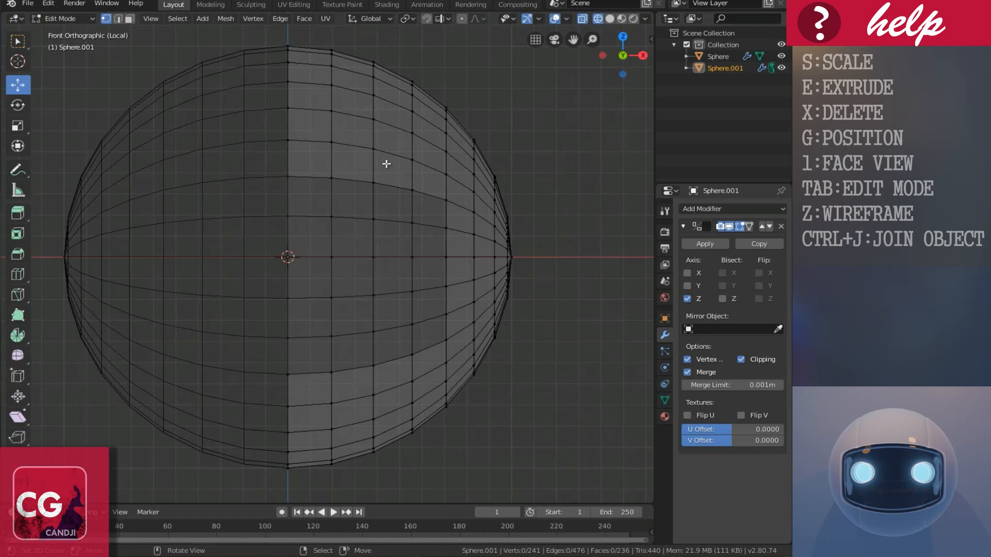
Add two closely spaced vertical edge loops in the third face column from the mirror line, with slides of about -0.29 and -0.64.
{"action": "key", "text": "ctrl+r"}
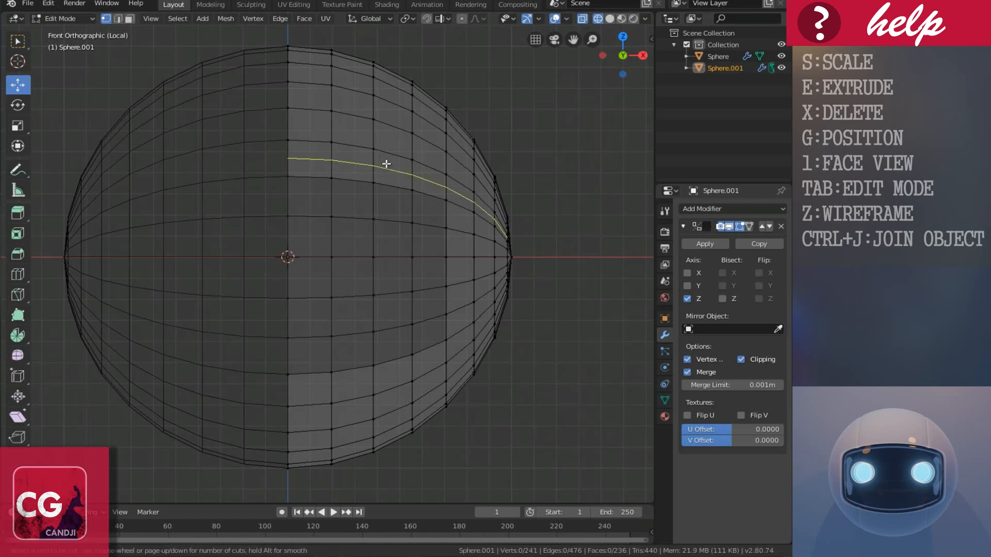
{"action": "left_click", "coordinate": [397, 124]}
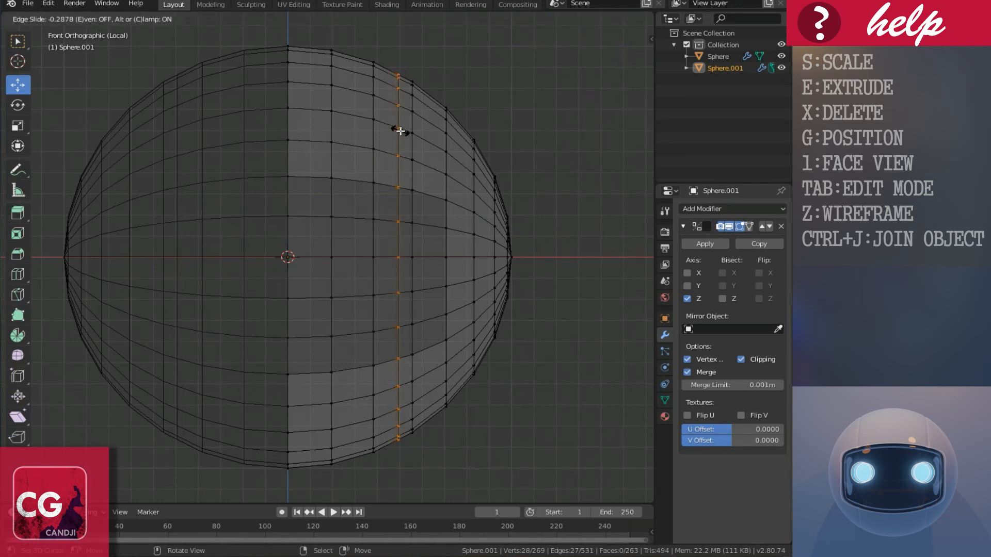
{"action": "left_click", "coordinate": [400, 131]}
{"action": "key", "text": "ctrl+r"}
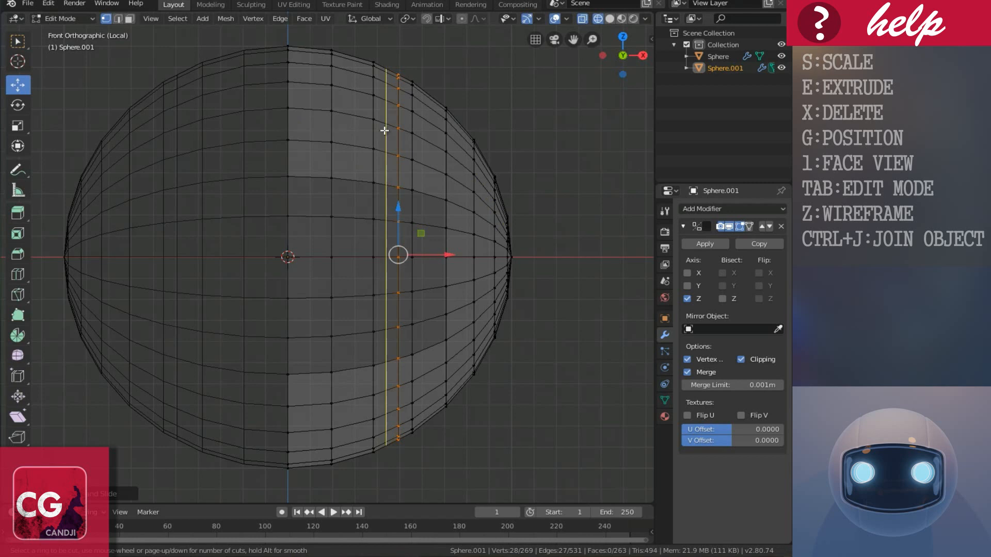
{"action": "left_click", "coordinate": [384, 126]}
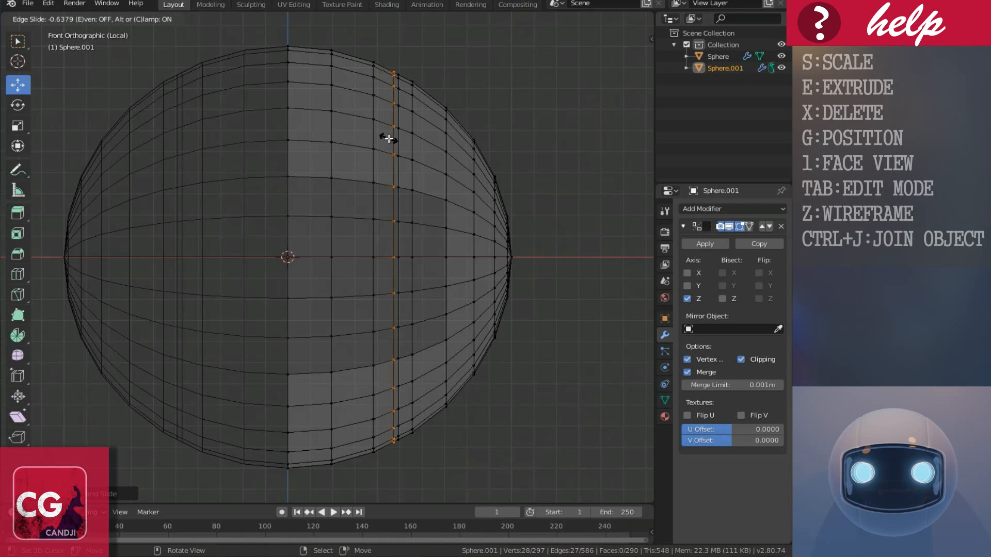
{"action": "left_click", "coordinate": [389, 139]}
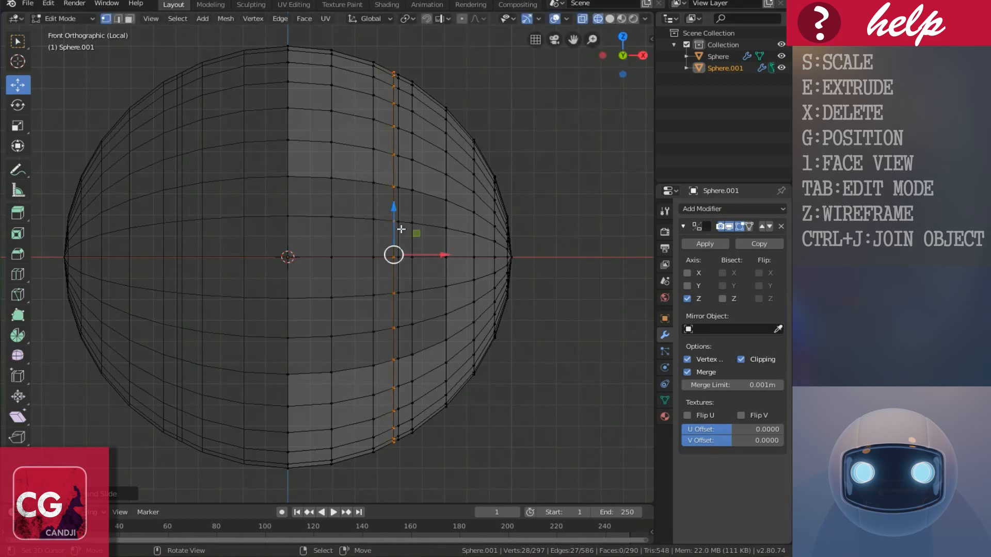
Box-select the narrow strip between the two new edge loops and return to solid shading.
{"action": "left_click", "coordinate": [402, 185]}
{"action": "key", "text": "b"}
{"action": "left_click_drag", "start_coordinate": [389, 57], "coordinate": [404, 483]}
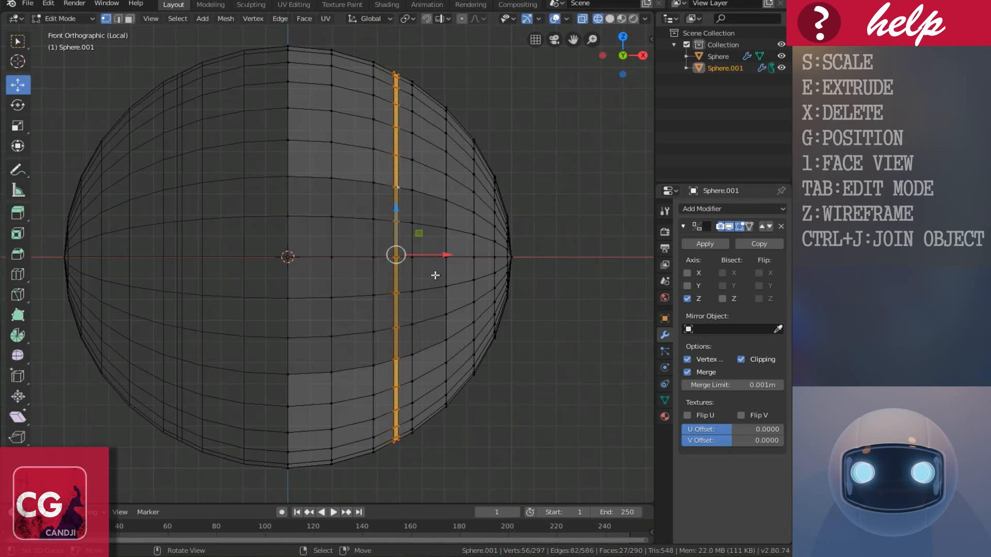
{"action": "key", "text": "shift+z"}
{"action": "middle_click_drag", "start_coordinate": [436, 274], "coordinate": [412, 298]}
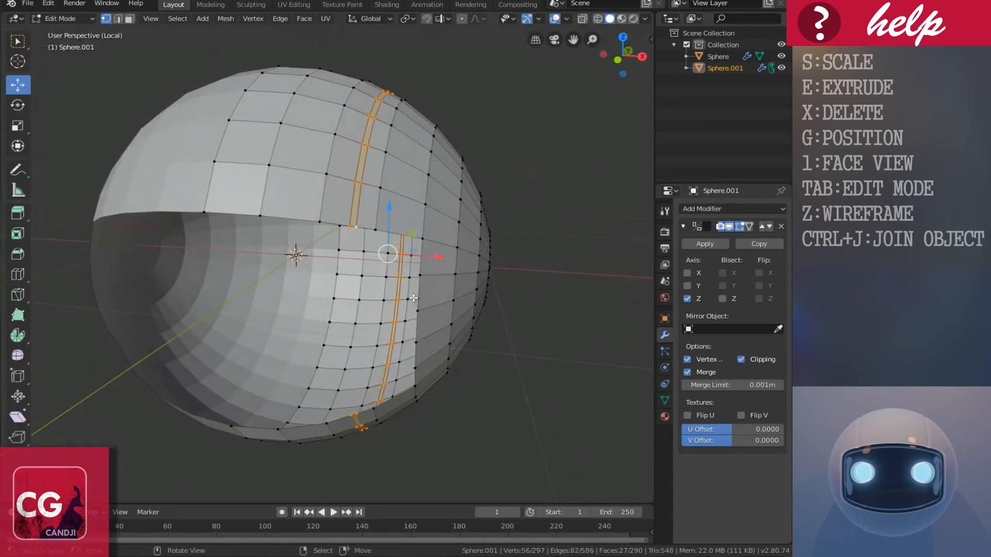
Extrude the selected strip in place and scale it to about 0.988 to form a shallow panel groove.
{"action": "key", "text": "e"}
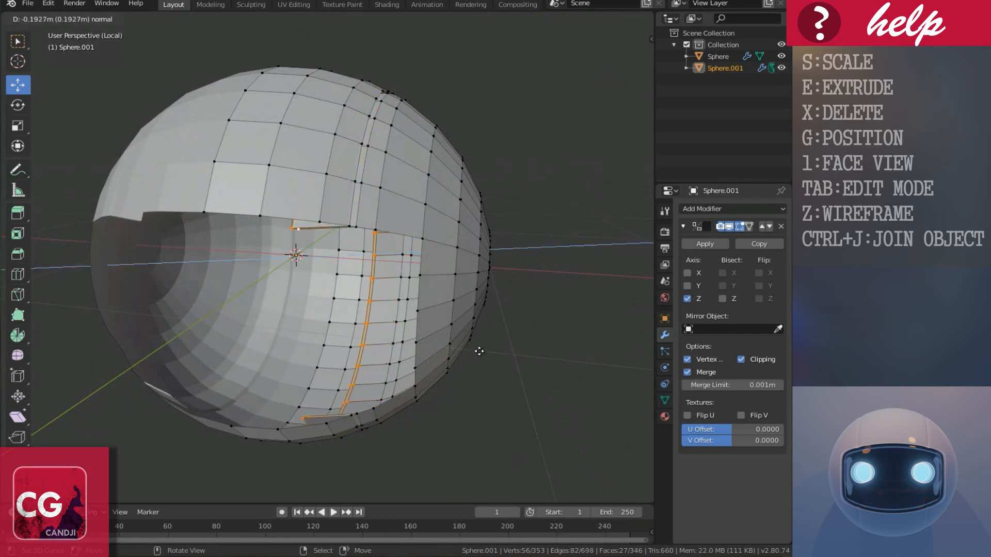
{"action": "right_click", "coordinate": [479, 351]}
{"action": "key", "text": "s"}
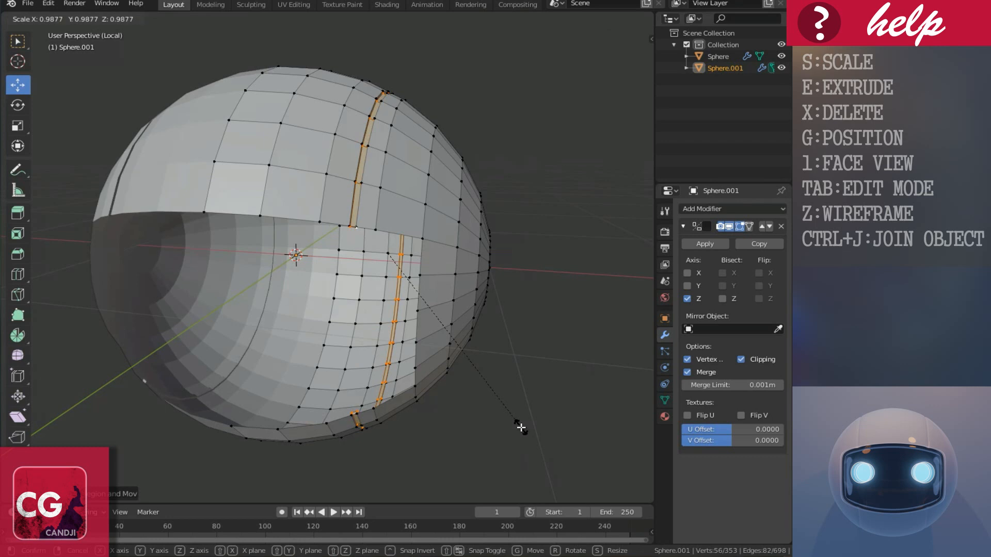
{"action": "left_click", "coordinate": [520, 427]}
{"action": "middle_click_drag", "start_coordinate": [415, 310], "coordinate": [388, 287]}
Return to Object Mode and add a Solidify modifier to the head shell.
{"action": "key", "text": "Tab"}
{"action": "scroll", "coordinate": [368, 268], "scroll_direction": "down", "scroll_amount": 3}
{"action": "scroll", "coordinate": [400, 289], "scroll_direction": "up", "scroll_amount": 1}
{"action": "left_click", "coordinate": [707, 208]}
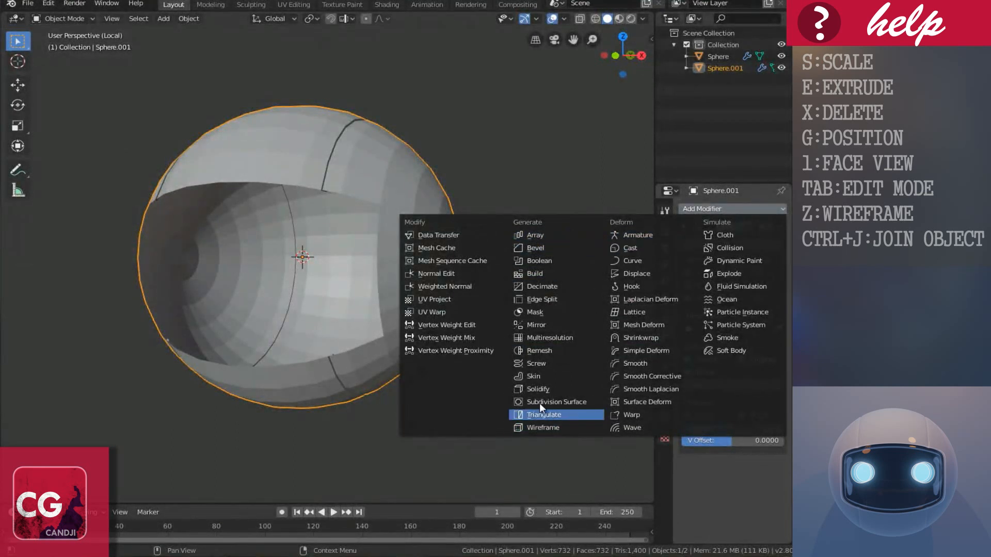
{"action": "left_click", "coordinate": [533, 388]}
{"action": "middle_click_drag", "start_coordinate": [383, 356], "coordinate": [399, 364]}
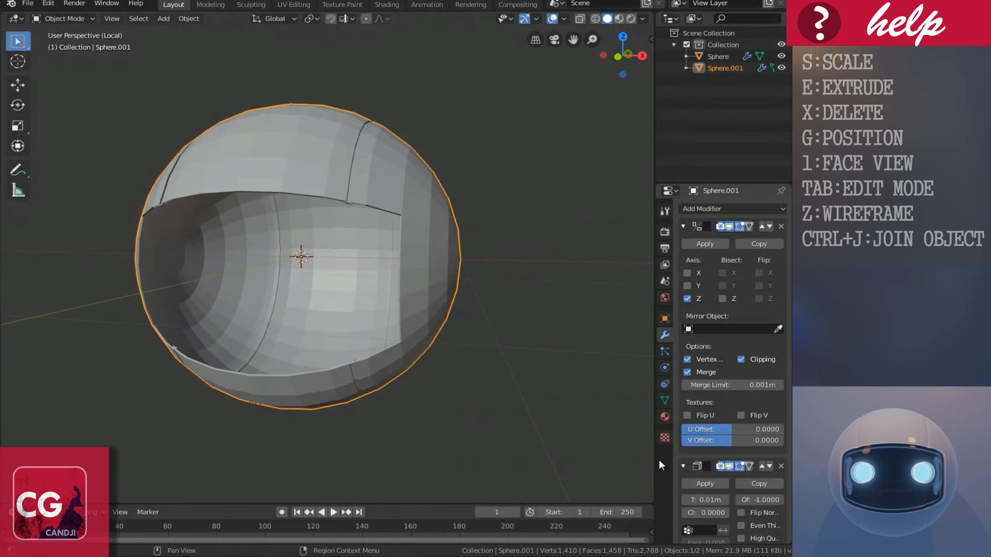
{"action": "scroll", "coordinate": [708, 460], "scroll_direction": "down", "scroll_amount": 3}
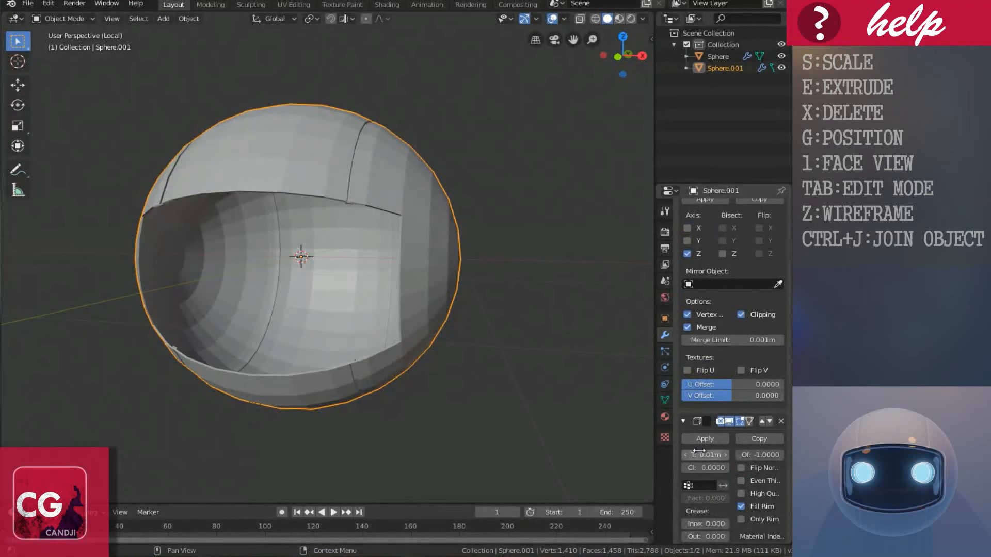
{"action": "left_click_drag", "start_coordinate": [697, 432], "coordinate": [694, 436]}
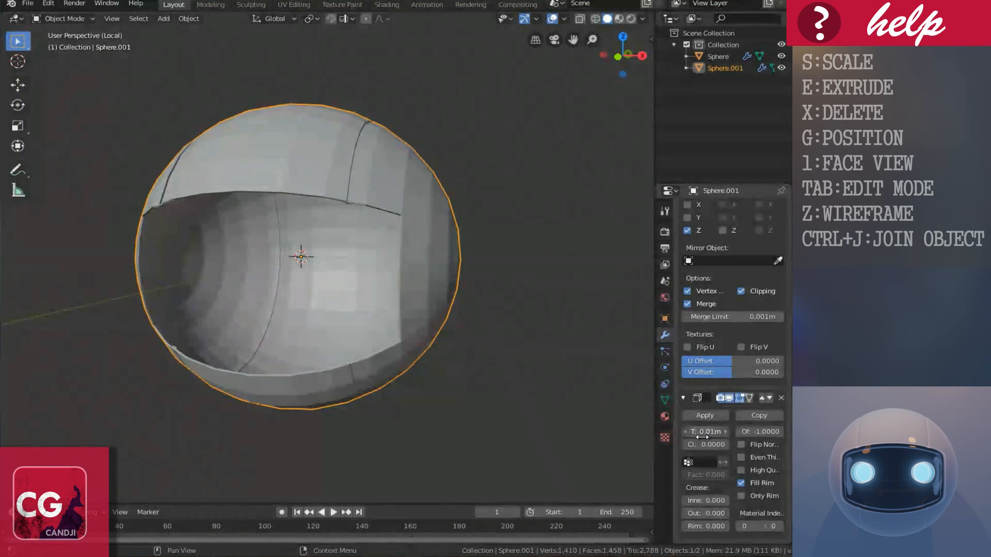
{"action": "scroll", "coordinate": [431, 305], "scroll_direction": "up", "scroll_amount": 3}
{"action": "middle_click_drag", "start_coordinate": [301, 172], "coordinate": [326, 270]}
{"action": "scroll", "coordinate": [345, 146], "scroll_direction": "down", "scroll_amount": 4}
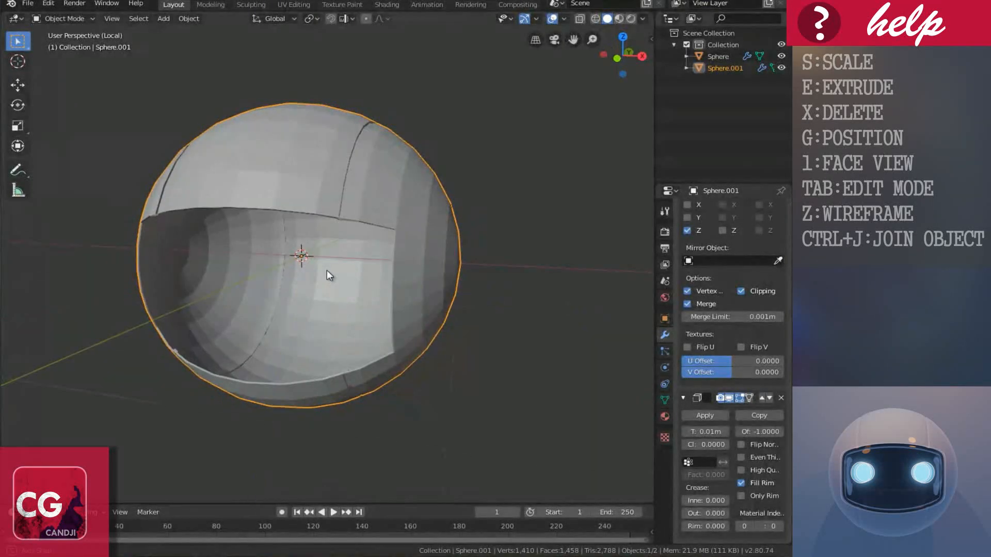
Add a Subdivision Surface modifier to the head shell and set its viewport subdivisions to 2.
{"action": "scroll", "coordinate": [726, 301], "scroll_direction": "up", "scroll_amount": 3}
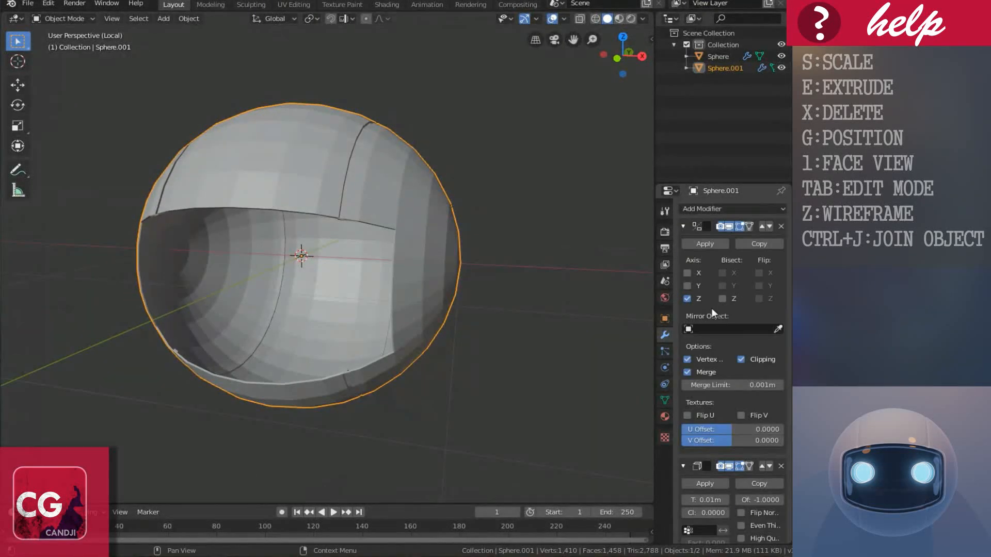
{"action": "left_click", "coordinate": [715, 209]}
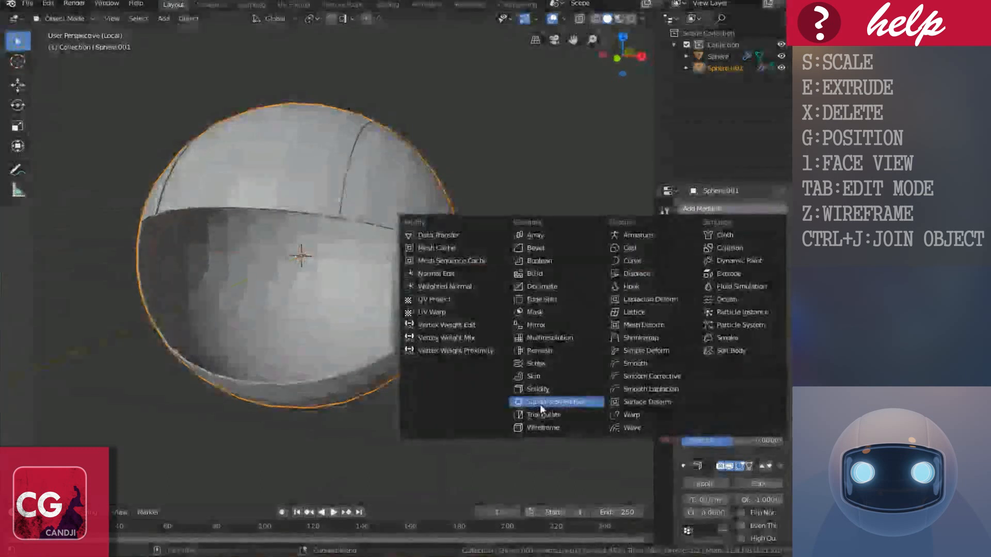
{"action": "left_click", "coordinate": [540, 402]}
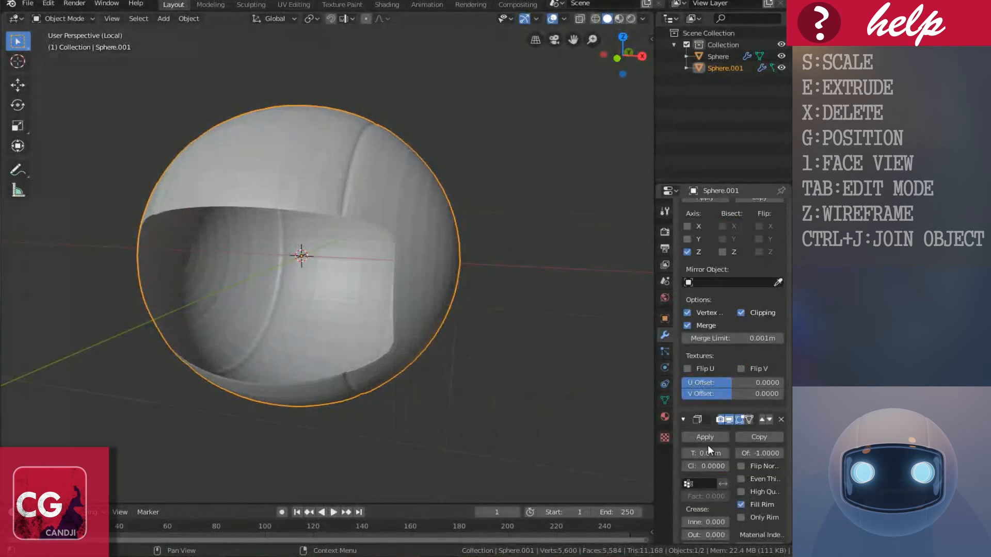
{"action": "scroll", "coordinate": [707, 446], "scroll_direction": "down", "scroll_amount": 5}
{"action": "left_click", "coordinate": [724, 512]}
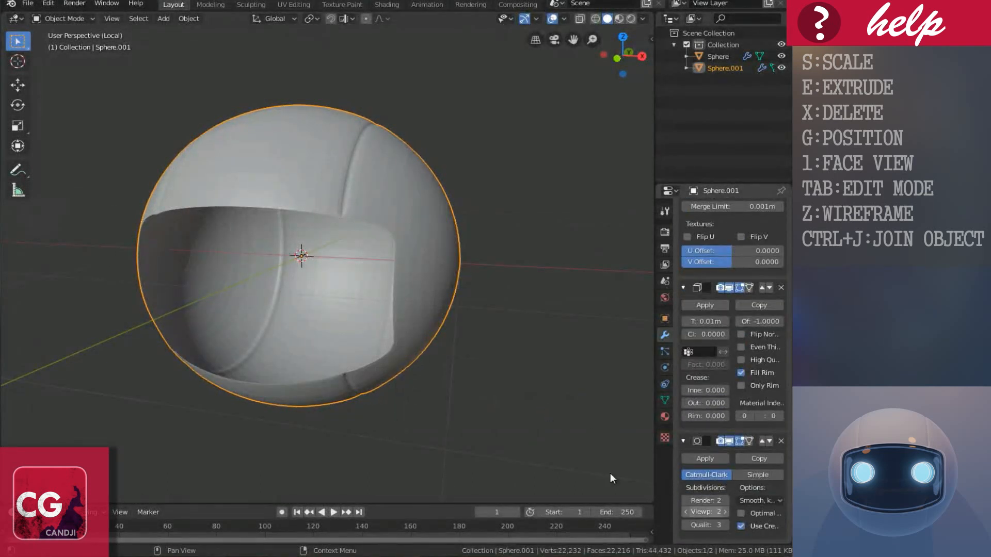
Apply smooth shading to the head shell.
{"action": "middle_click_drag", "start_coordinate": [402, 353], "coordinate": [420, 310]}
{"action": "right_click", "coordinate": [306, 310]}
{"action": "left_click", "coordinate": [315, 318]}
{"action": "middle_click_drag", "start_coordinate": [316, 310], "coordinate": [383, 329]}
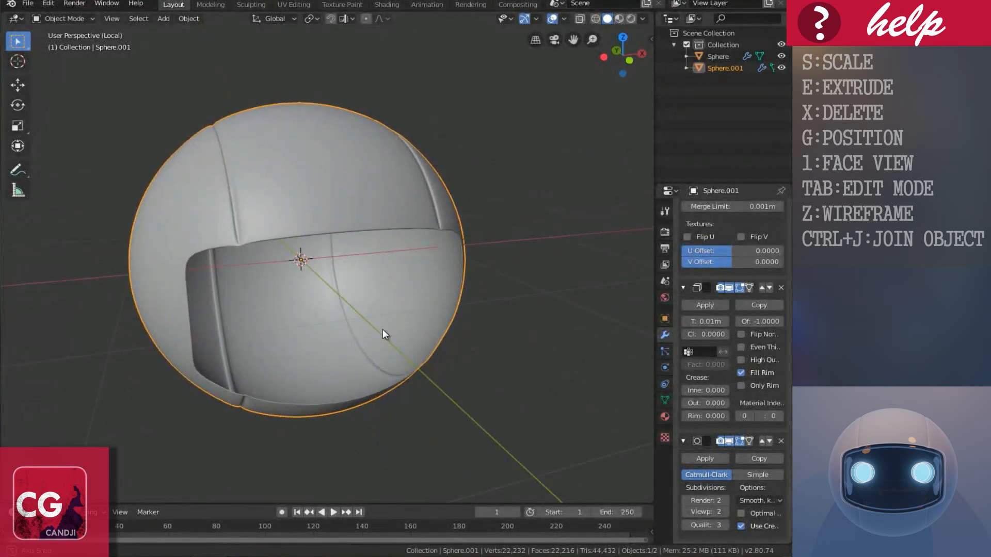
Add a mesh circle with 16 vertices at the centre of the head.
{"action": "key", "text": "1"}
{"action": "key", "text": "5"}
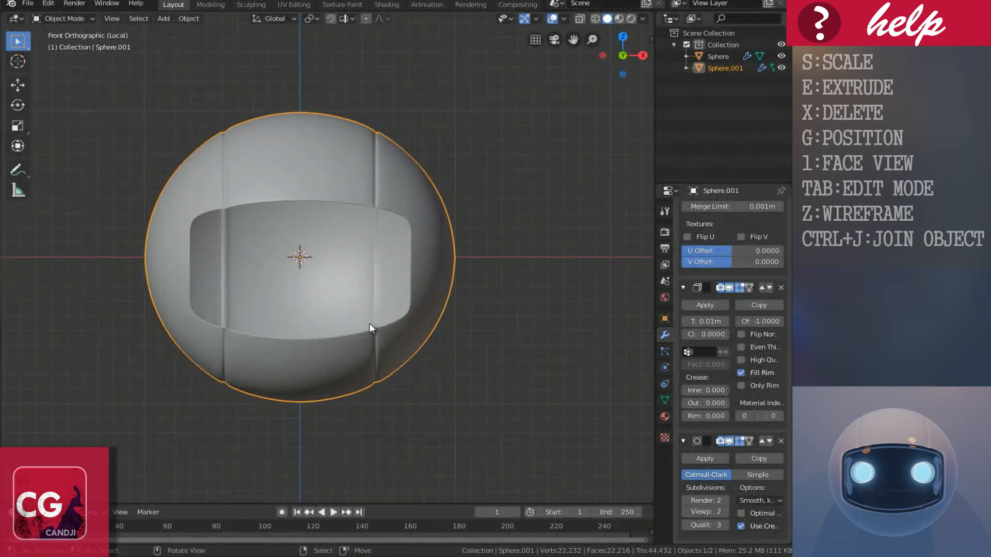
{"action": "key", "text": "shift+a"}
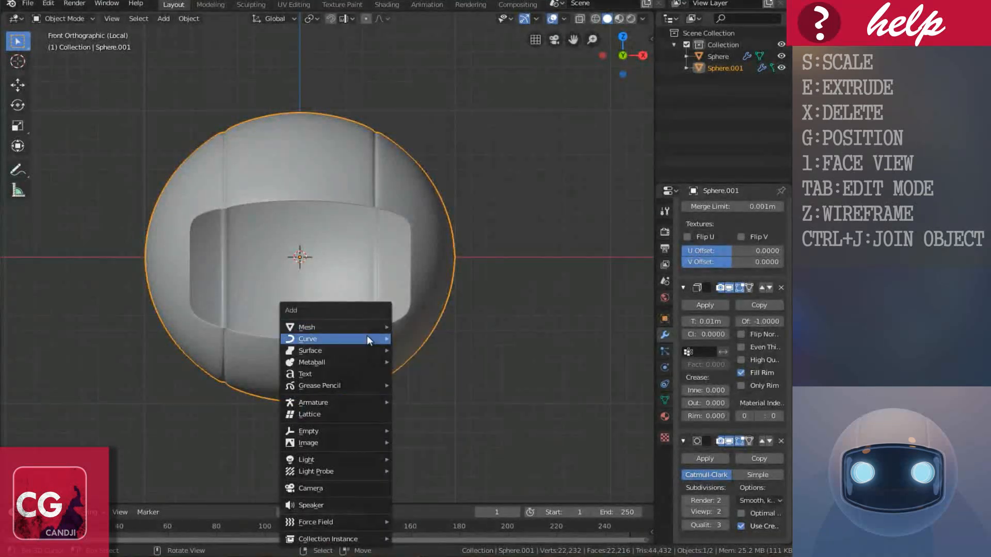
{"action": "mouse_move", "coordinate": [362, 322]}
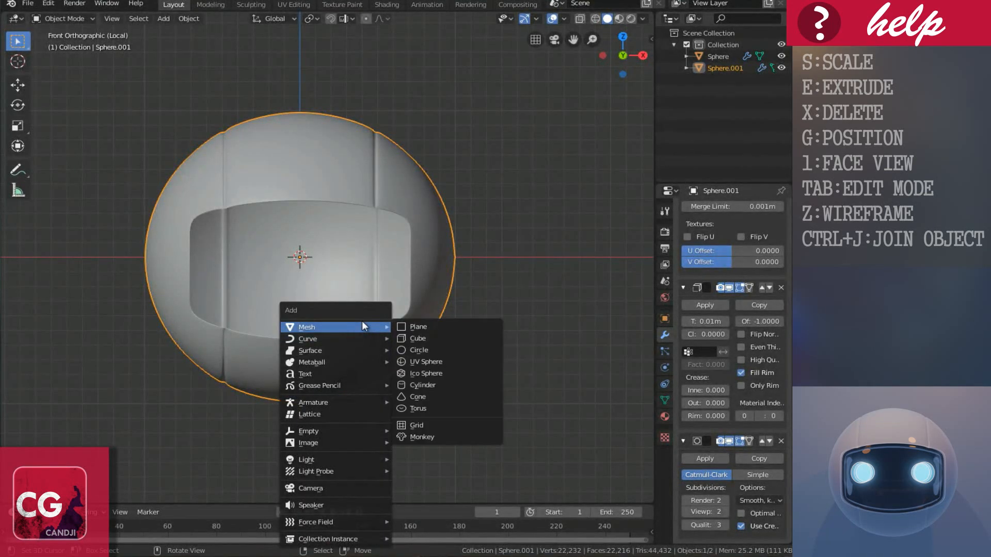
{"action": "left_click", "coordinate": [425, 349]}
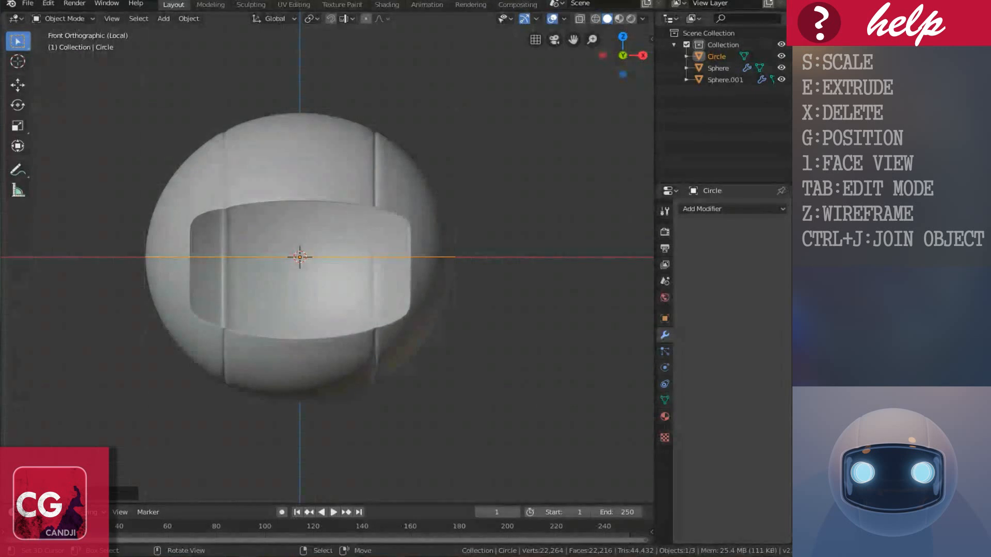
{"action": "left_click", "coordinate": [77, 493]}
{"action": "left_click", "coordinate": [171, 367]}
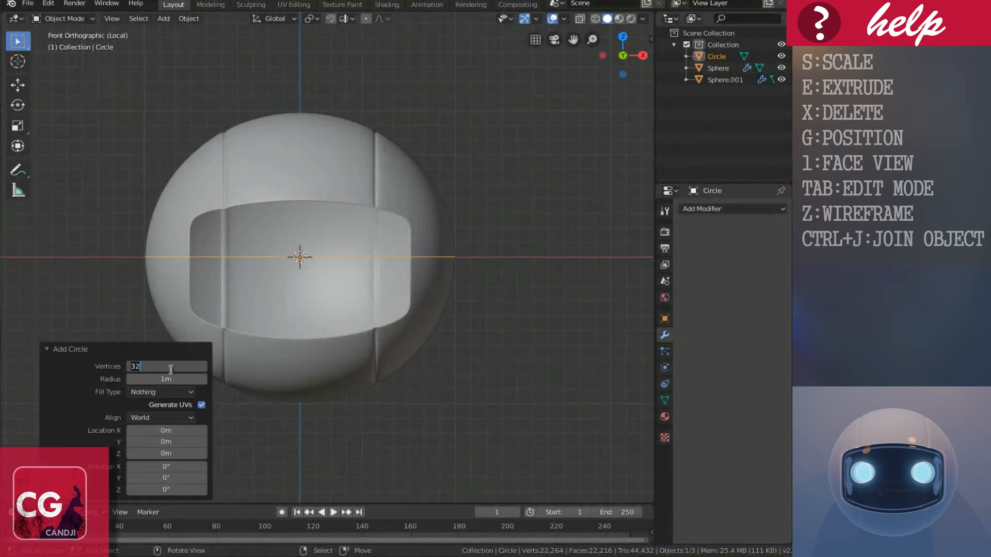
{"action": "type", "text": "16"}
{"action": "key", "text": "Return"}
{"action": "left_click", "coordinate": [364, 262]}
{"action": "left_click", "coordinate": [371, 257]}
In Edit Mode, rotate the whole circle 90° about the X axis so it faces the front of the head.
{"action": "middle_click_drag", "start_coordinate": [370, 256], "coordinate": [351, 287]}
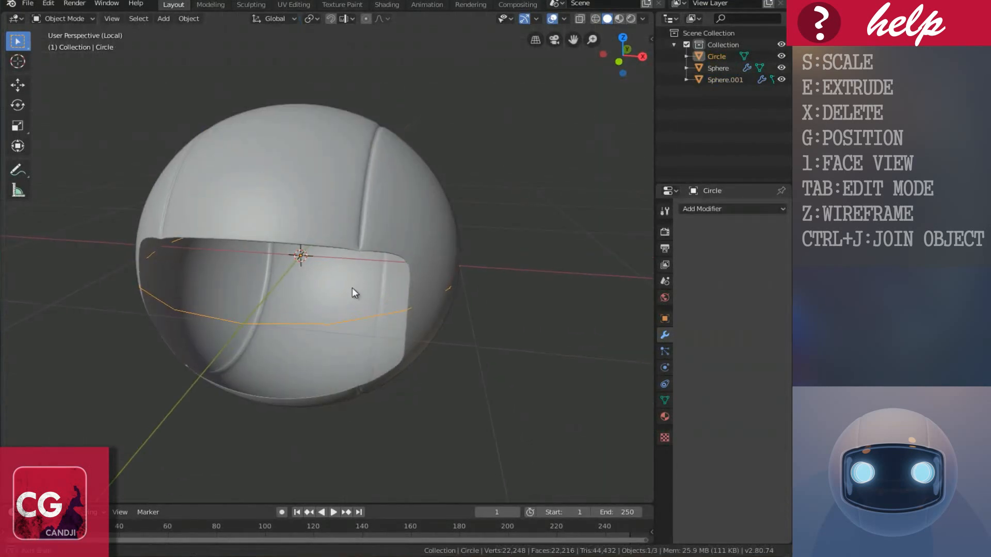
{"action": "key", "text": "Tab"}
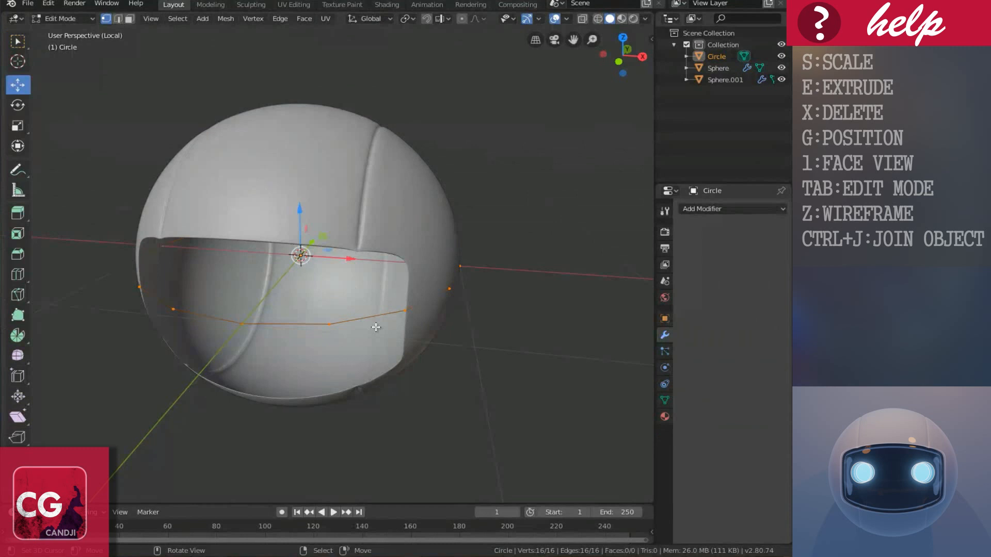
{"action": "middle_click_drag", "start_coordinate": [376, 327], "coordinate": [376, 346]}
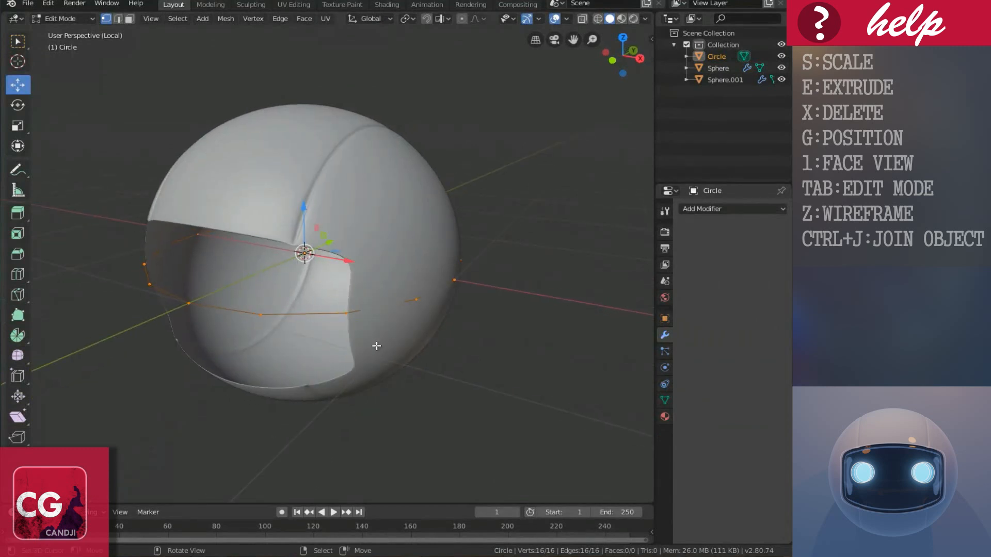
{"action": "key", "text": "r"}
{"action": "type", "text": "x90"}
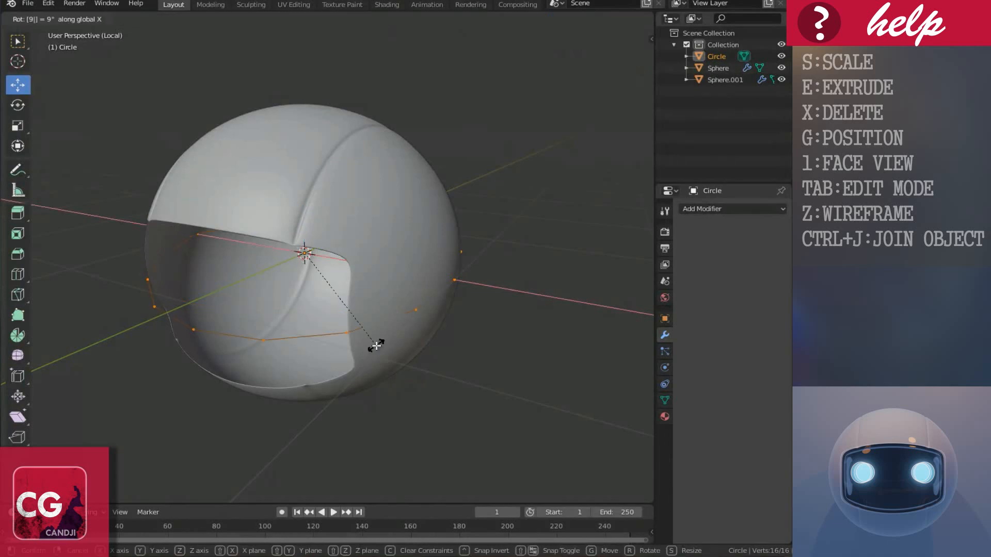
{"action": "key", "text": "Return"}
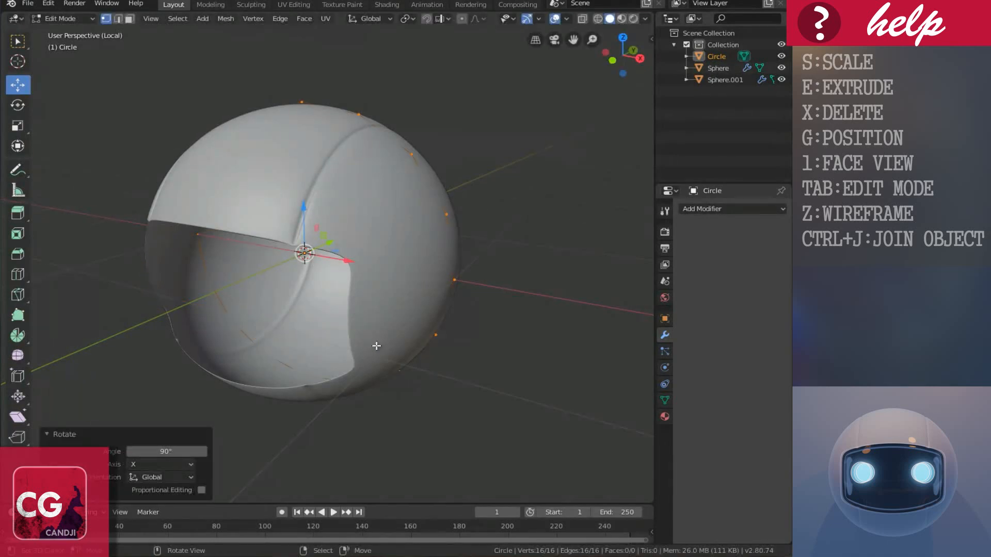
Isolate the circle in local view and scale it down uniformly to about 0.44 in the front view.
{"action": "middle_click_drag", "start_coordinate": [376, 346], "coordinate": [377, 349]}
{"action": "key", "text": "KP_Divide"}
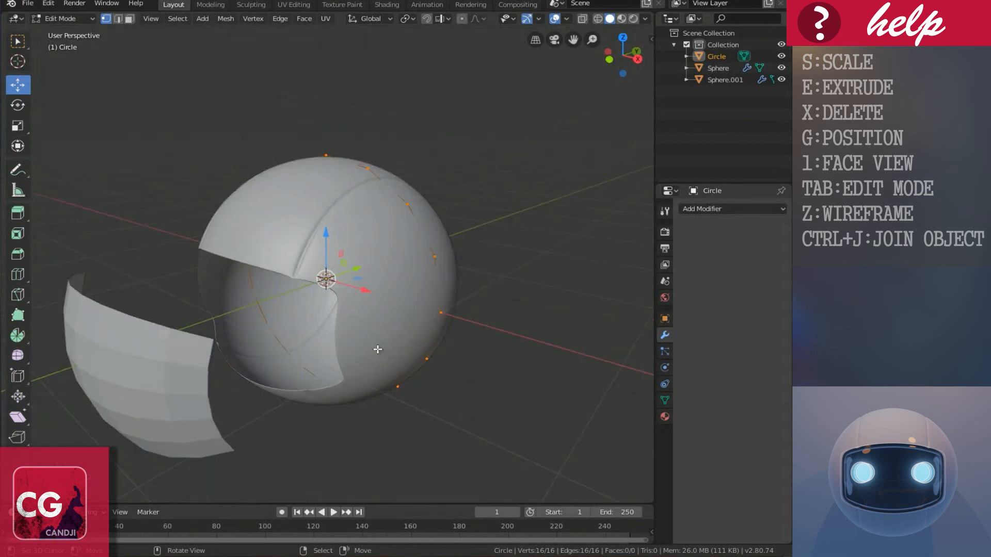
{"action": "key", "text": "KP_Divide"}
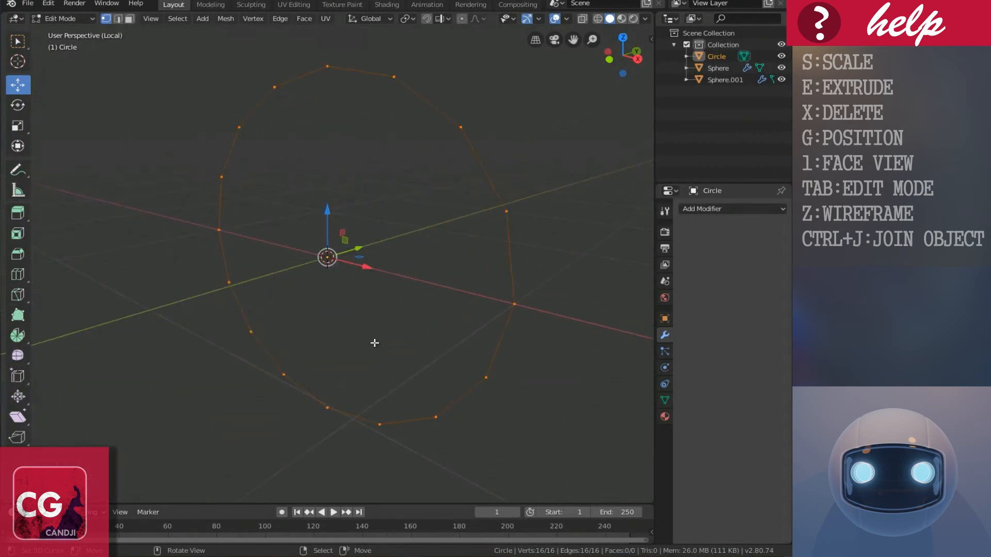
{"action": "middle_click_drag", "start_coordinate": [367, 323], "coordinate": [414, 327]}
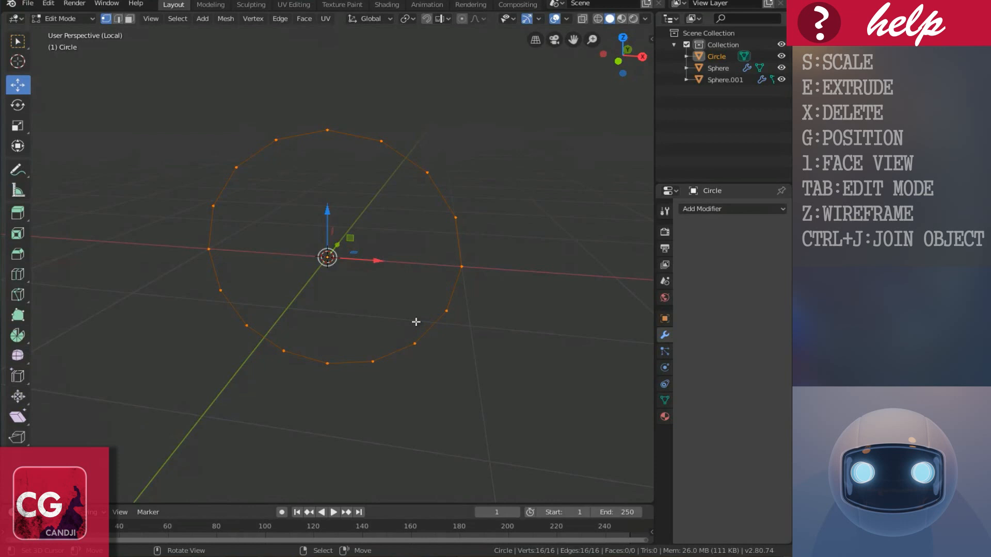
{"action": "key", "text": "KP_1"}
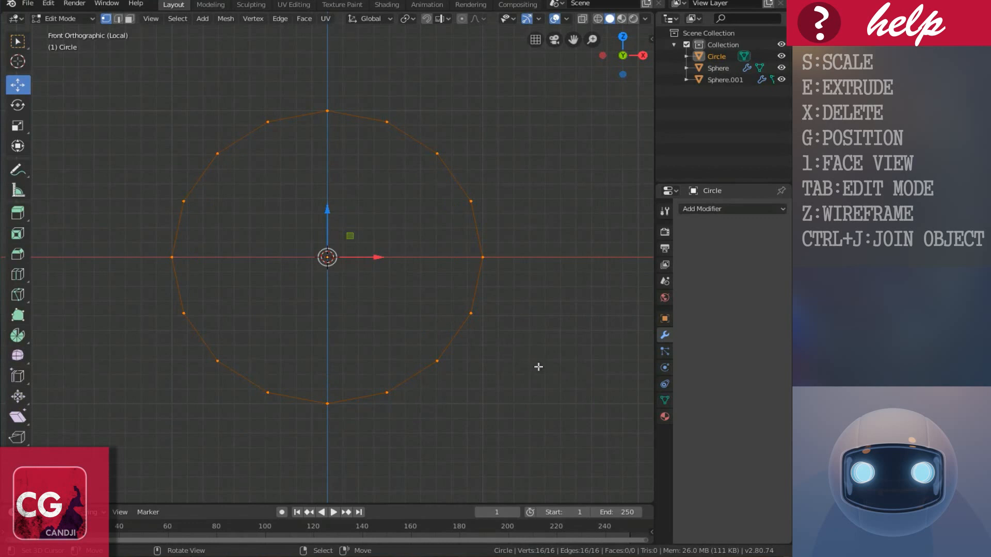
{"action": "key", "text": "s"}
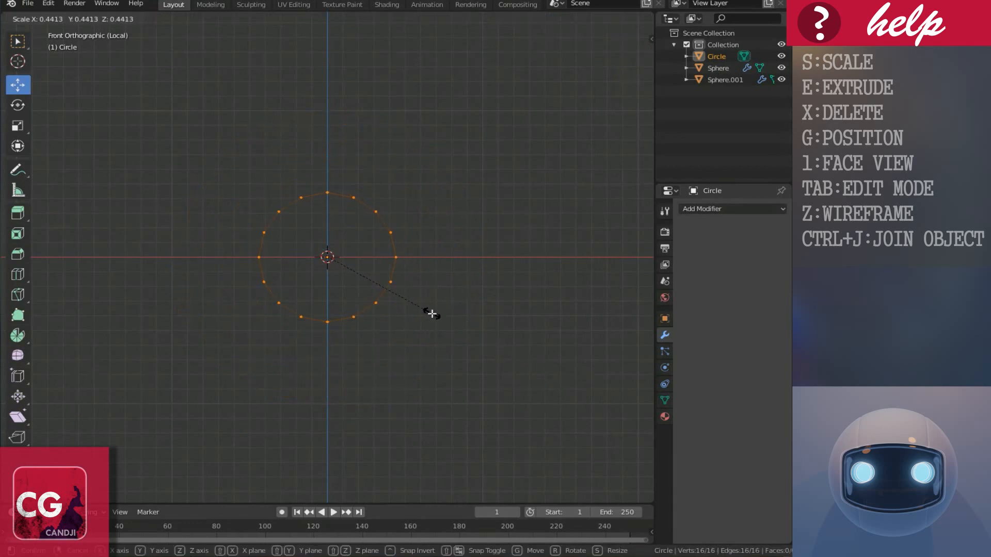
{"action": "left_click", "coordinate": [433, 314]}
Extrude the circle in place and scale the new loop to about three quarters of its size, forming a flat outer ring.
{"action": "key", "text": "e"}
{"action": "right_click", "coordinate": [408, 331]}
{"action": "key", "text": "s"}
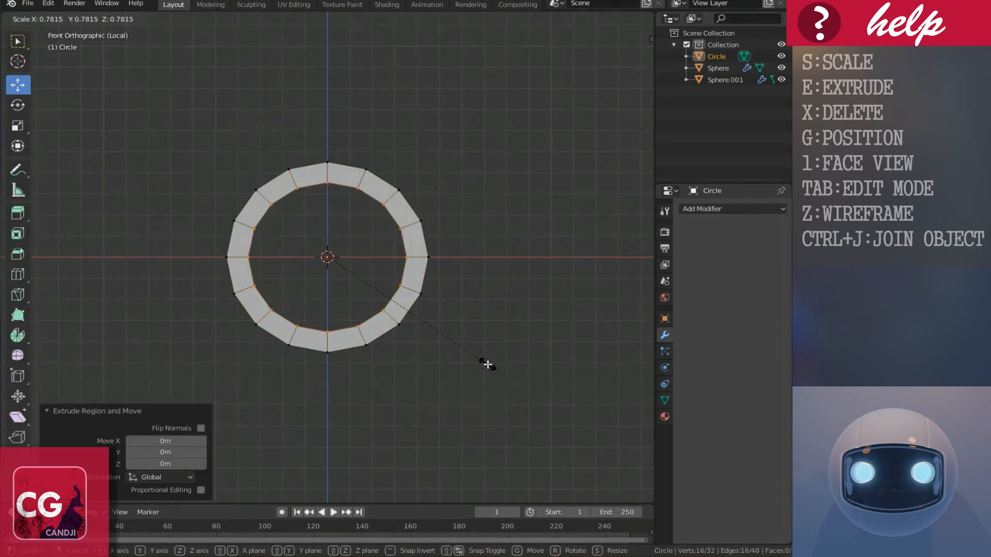
{"action": "left_click", "coordinate": [482, 359]}
Add two narrow inner rings by extruding the inner loop in place twice, scaling each to about 0.90.
{"action": "key", "text": "e"}
{"action": "right_click", "coordinate": [467, 359]}
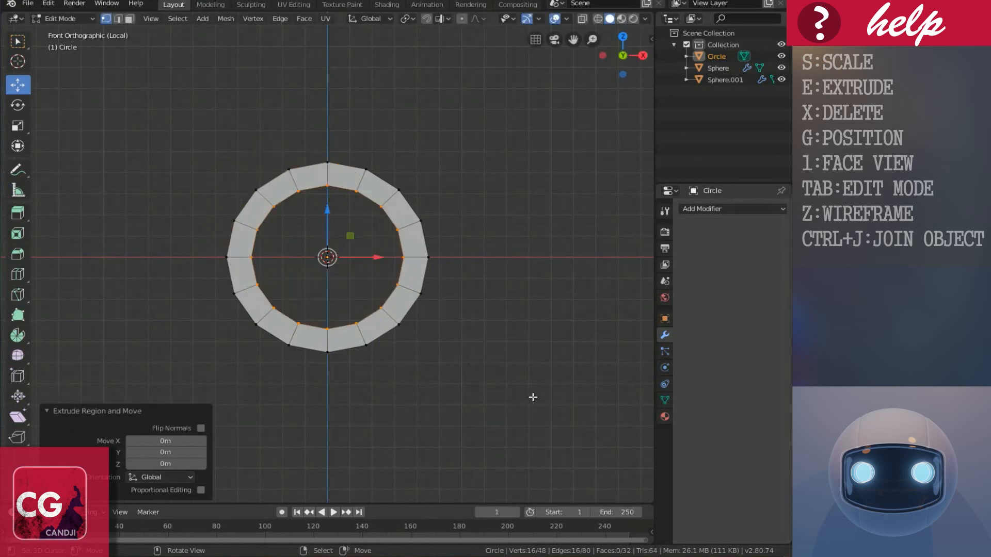
{"action": "key", "text": "s"}
{"action": "left_click", "coordinate": [505, 378]}
{"action": "key", "text": "e"}
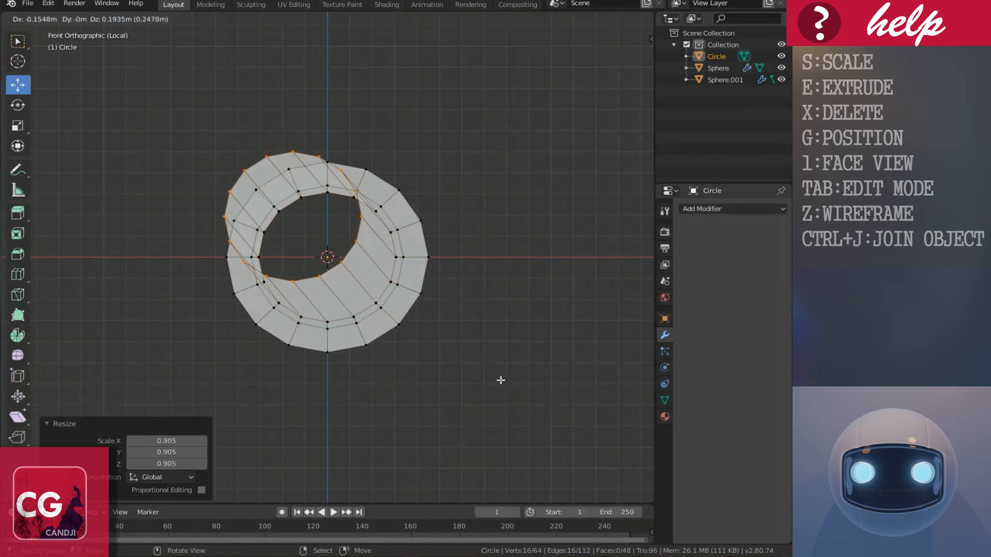
{"action": "right_click", "coordinate": [499, 380]}
{"action": "key", "text": "s"}
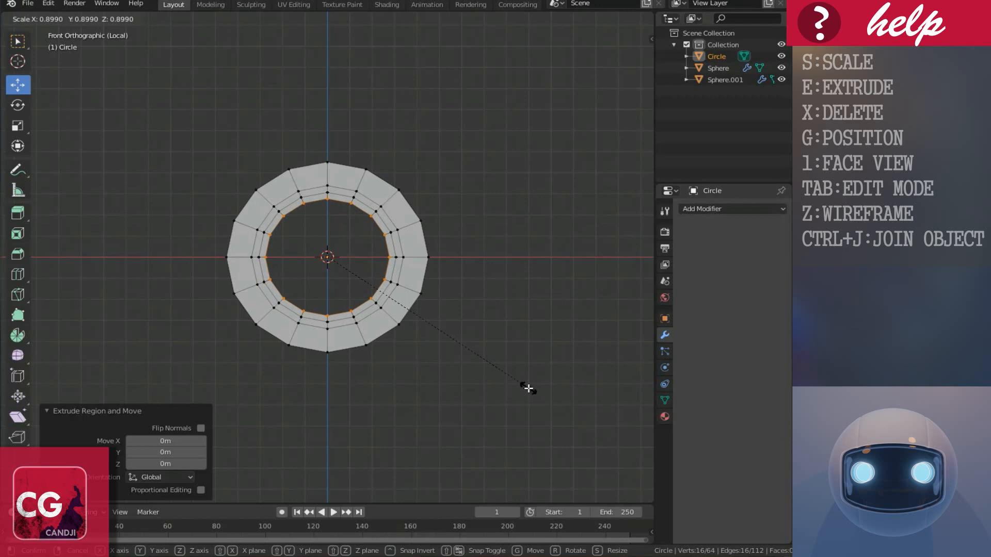
{"action": "left_click", "coordinate": [521, 389]}
Extrude the innermost loop in place and move it about -0.047 m along Y to start a raised inner wall.
{"action": "key", "text": "e"}
{"action": "right_click", "coordinate": [515, 379]}
{"action": "middle_click_drag", "start_coordinate": [468, 294], "coordinate": [383, 270]}
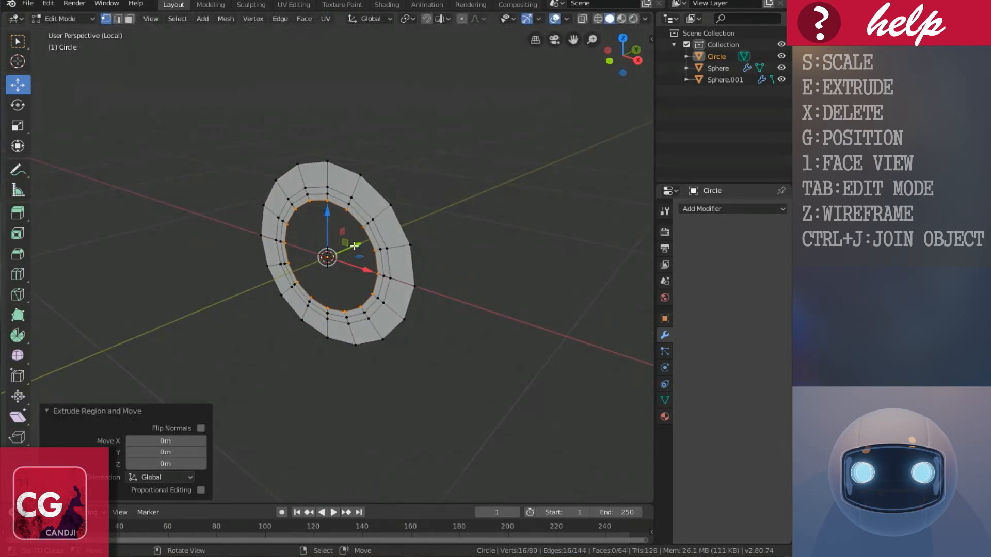
{"action": "key", "text": "g"}
{"action": "key", "text": "y"}
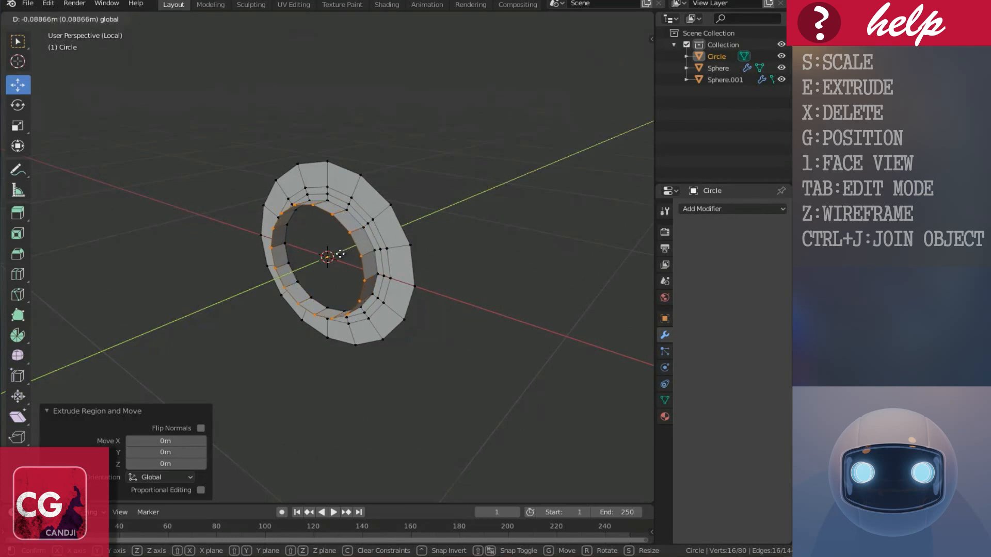
{"action": "left_click", "coordinate": [349, 254]}
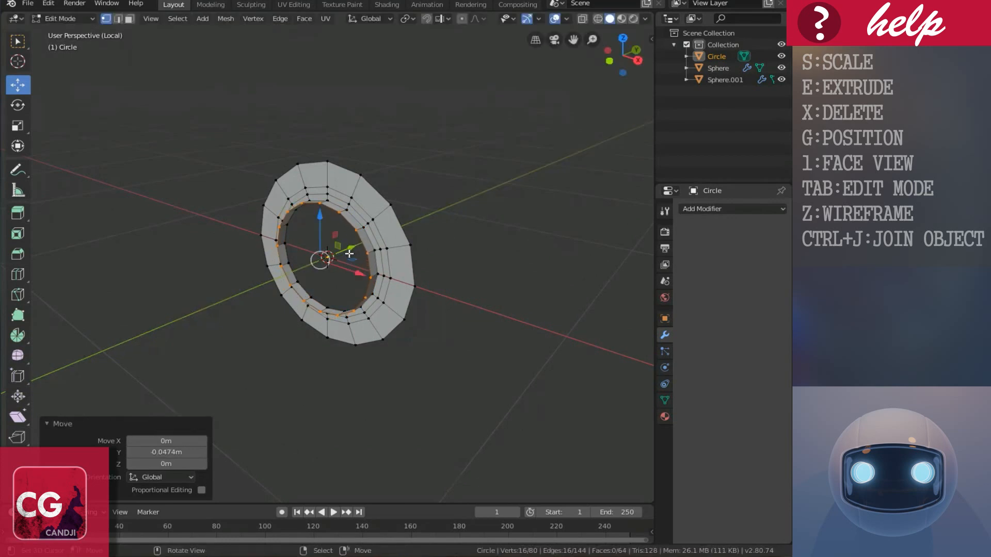
Extrude the front loop of the inner wall again and move it about -0.037 m along Y.
{"action": "key", "text": "e"}
{"action": "key", "text": "Escape"}
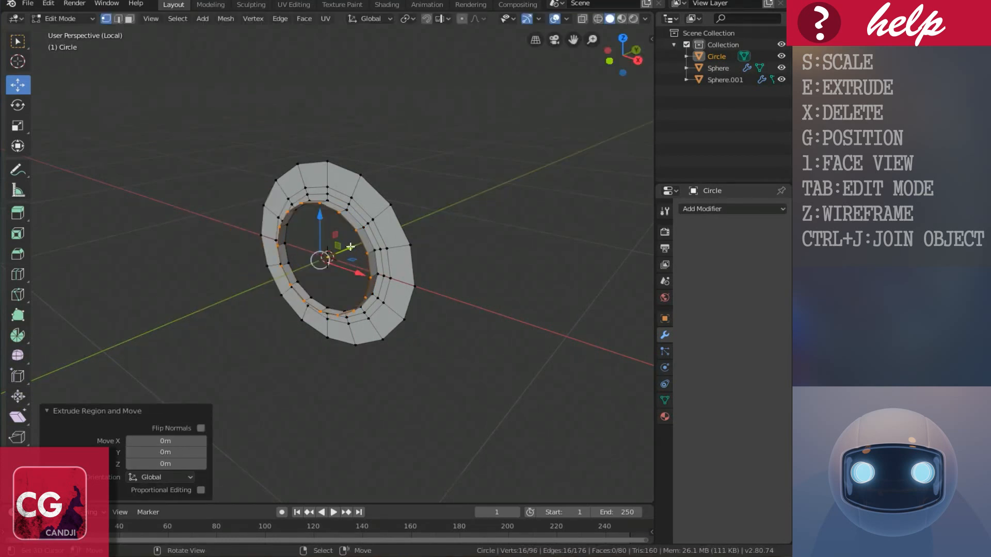
{"action": "key", "text": "g"}
{"action": "key", "text": "y"}
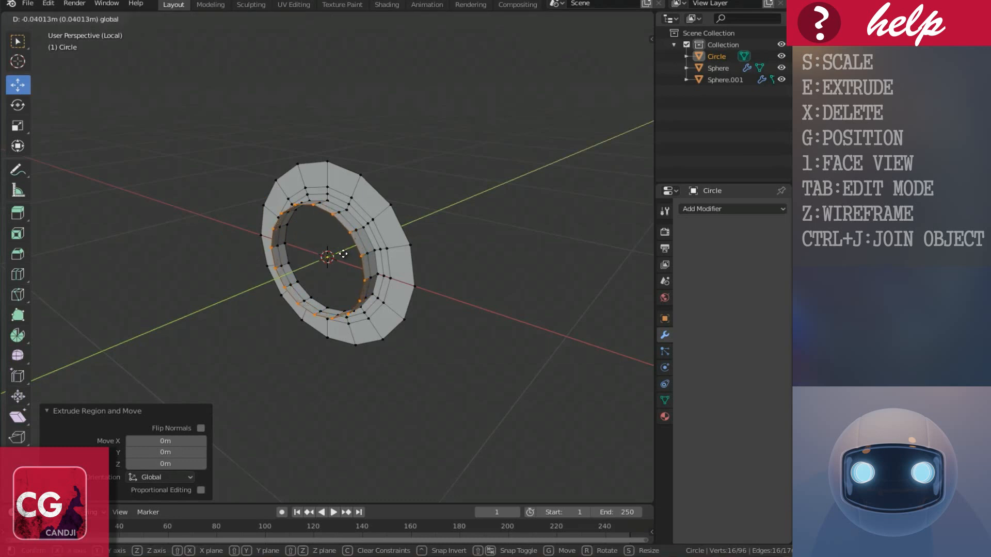
{"action": "left_click", "coordinate": [344, 254]}
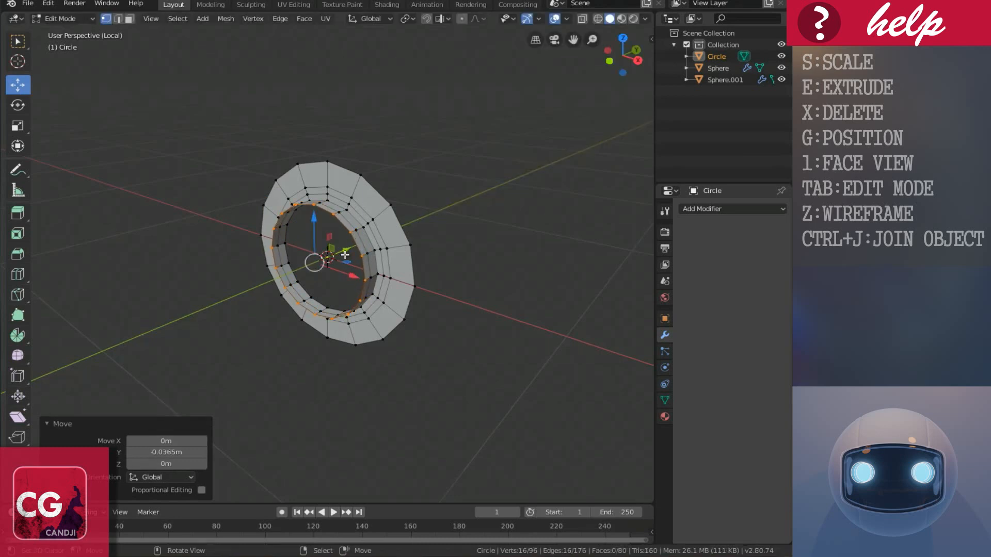
Extrude the front loop in place and scale it to about 0.92 to form a narrow inward lip.
{"action": "key", "text": "KP_1"}
{"action": "scroll", "coordinate": [351, 297], "scroll_direction": "up", "scroll_amount": 3}
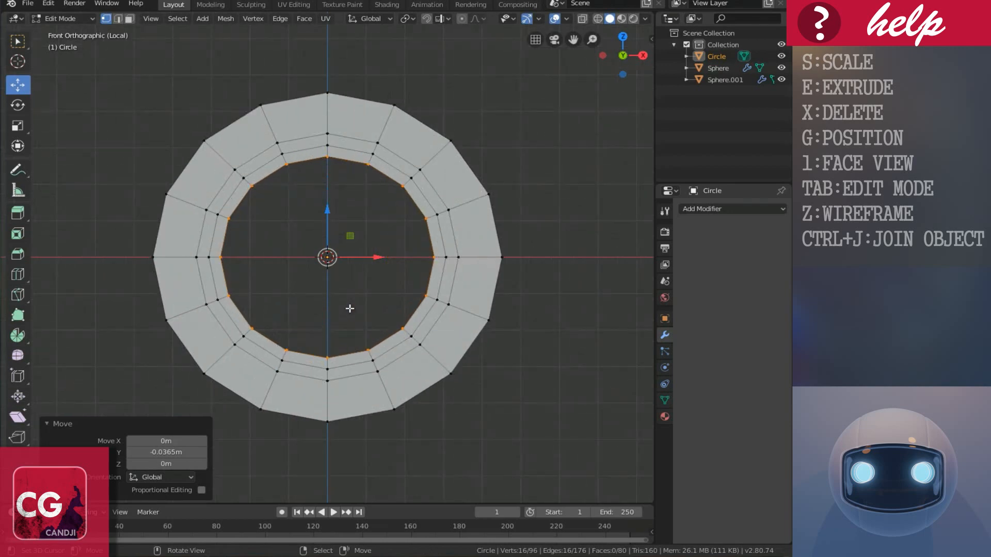
{"action": "scroll", "coordinate": [351, 297], "scroll_direction": "down", "scroll_amount": 2}
{"action": "key", "text": "e"}
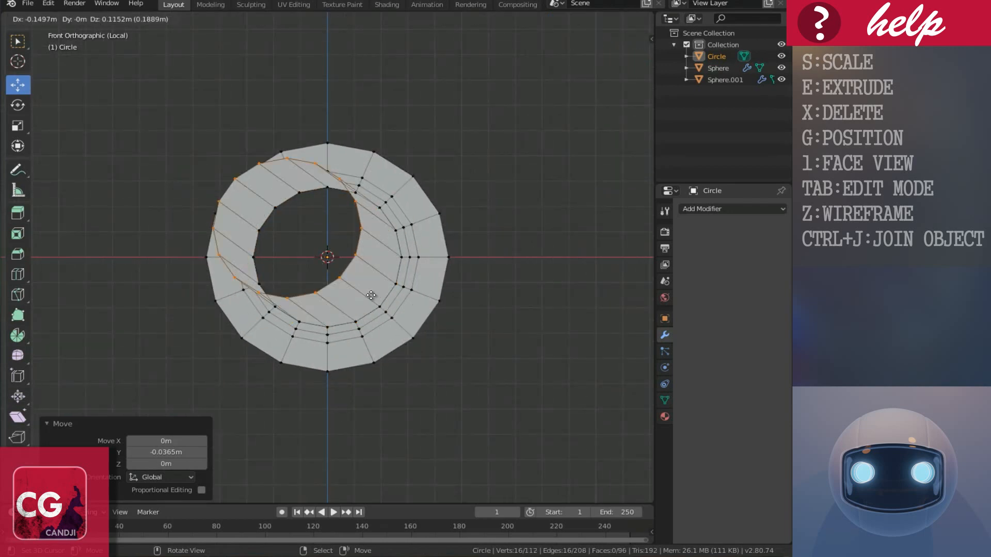
{"action": "right_click", "coordinate": [403, 301]}
{"action": "key", "text": "s"}
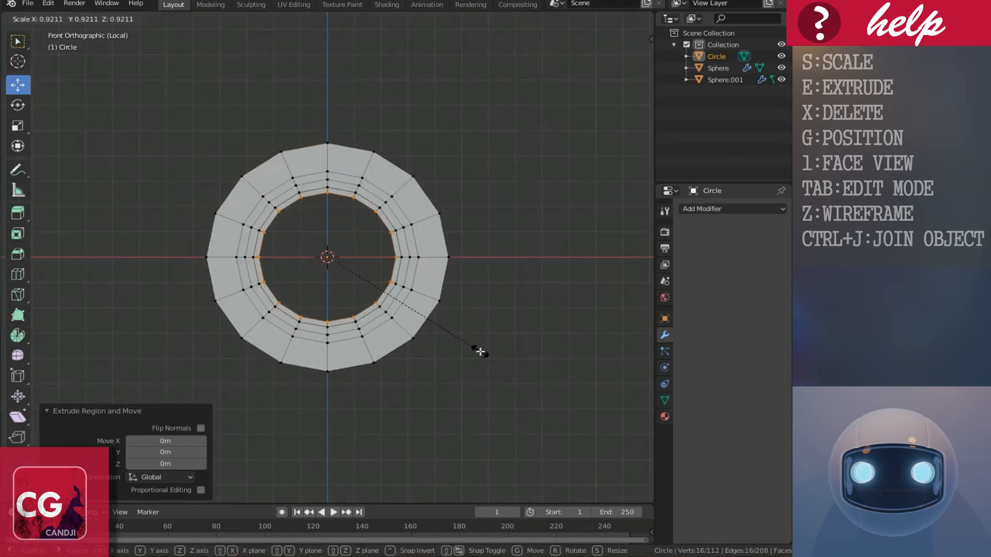
{"action": "left_click", "coordinate": [480, 351]}
Fill inward with three more rings, extruding the inner loop in place and scaling to about 0.74, 0.64 and 0.578 in turn.
{"action": "key", "text": "e"}
{"action": "right_click", "coordinate": [495, 348]}
{"action": "key", "text": "s"}
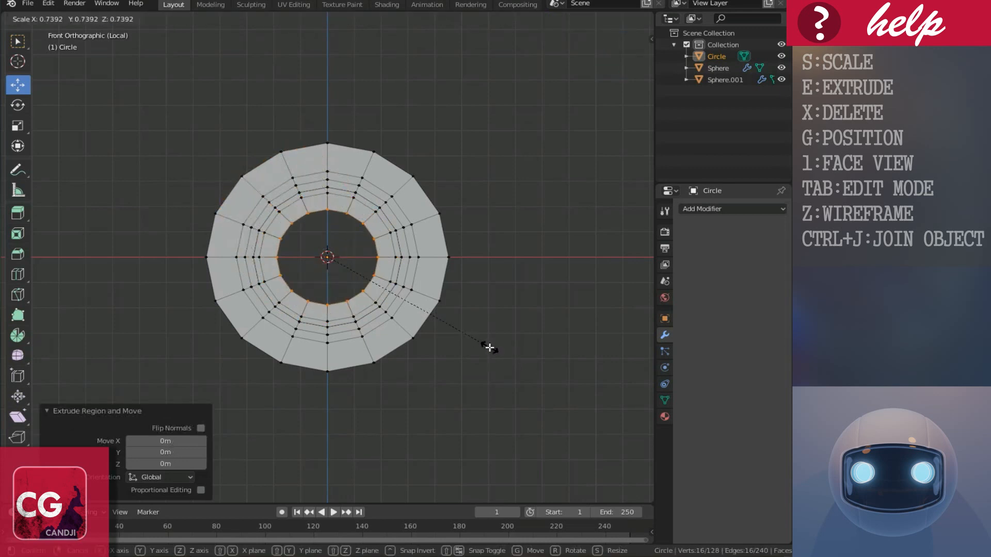
{"action": "left_click", "coordinate": [485, 345]}
{"action": "key", "text": "e"}
{"action": "right_click", "coordinate": [435, 296]}
{"action": "key", "text": "s"}
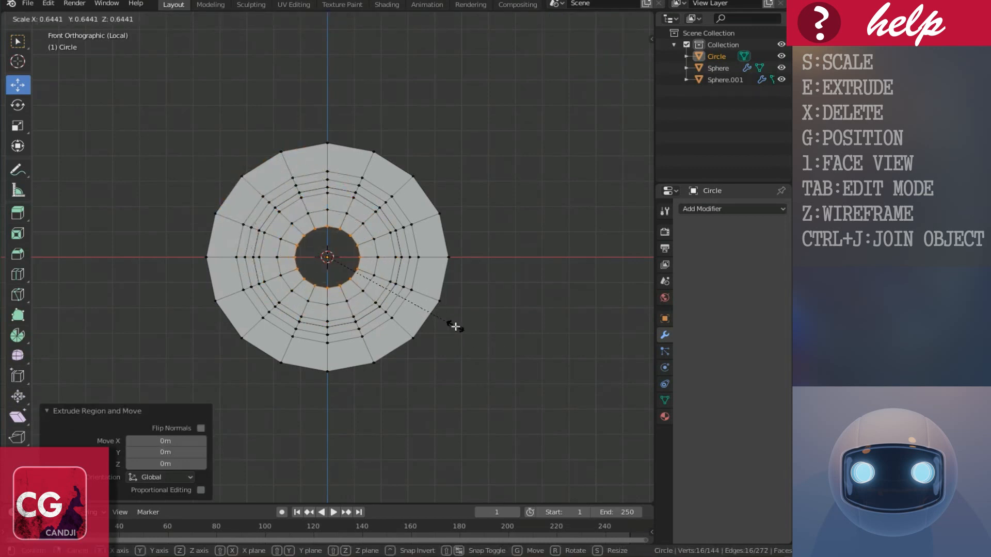
{"action": "left_click", "coordinate": [454, 328]}
{"action": "key", "text": "e"}
{"action": "right_click", "coordinate": [447, 322]}
{"action": "key", "text": "s"}
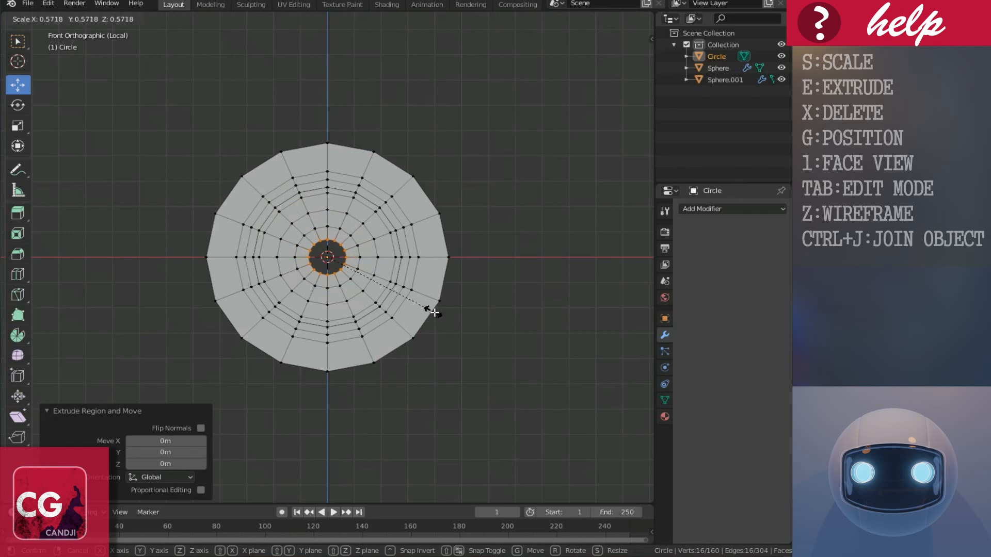
{"action": "left_click", "coordinate": [435, 310]}
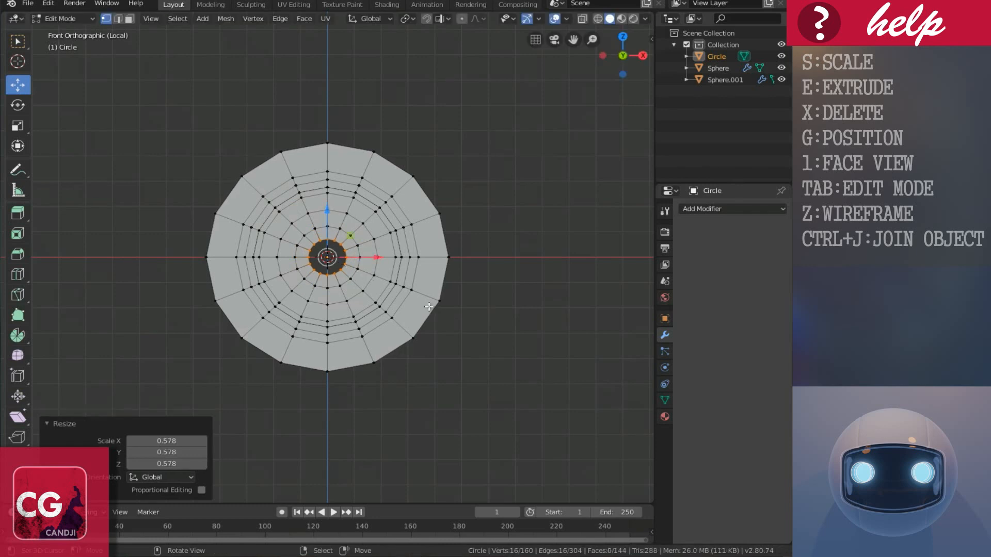
Close the remaining central hole by merging the innermost loop's vertices at their center.
{"action": "scroll", "coordinate": [339, 282], "scroll_direction": "up", "scroll_amount": 4}
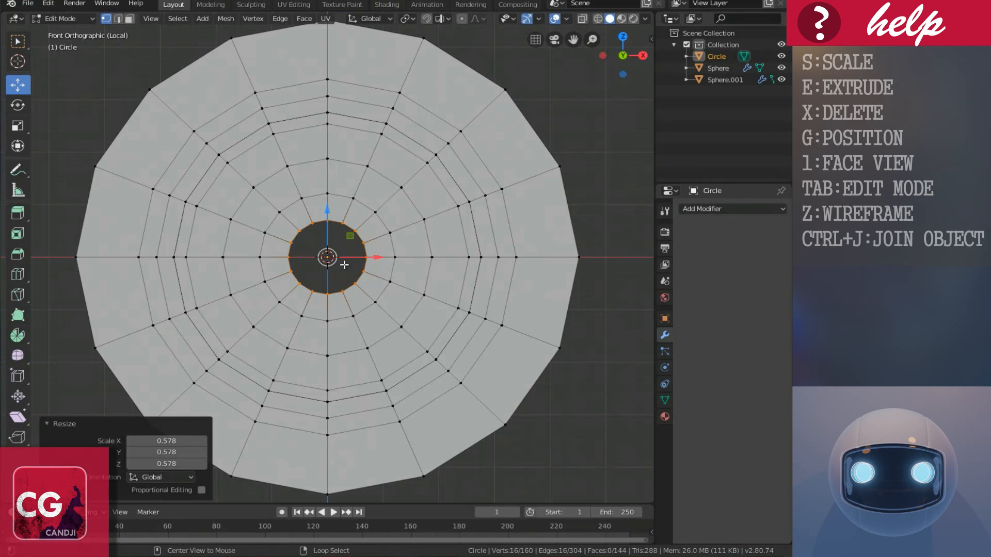
{"action": "key", "text": "alt+m"}
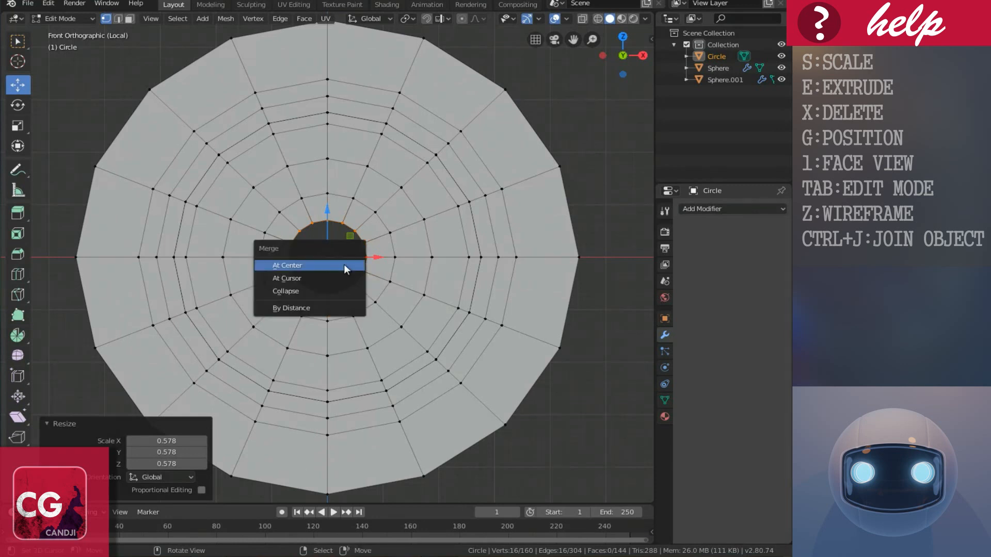
{"action": "left_click", "coordinate": [317, 265]}
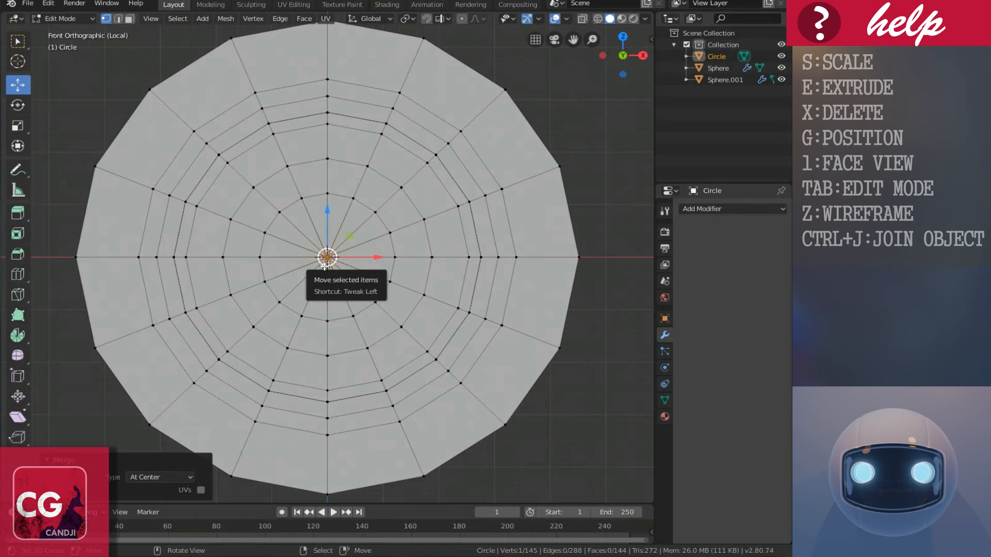
Switch to face selection and select the full ring of narrow faces along the inner edge of the disc's outer flange.
{"action": "scroll", "coordinate": [325, 263], "scroll_direction": "down", "scroll_amount": 3}
{"action": "middle_click_drag", "start_coordinate": [325, 263], "coordinate": [279, 368]}
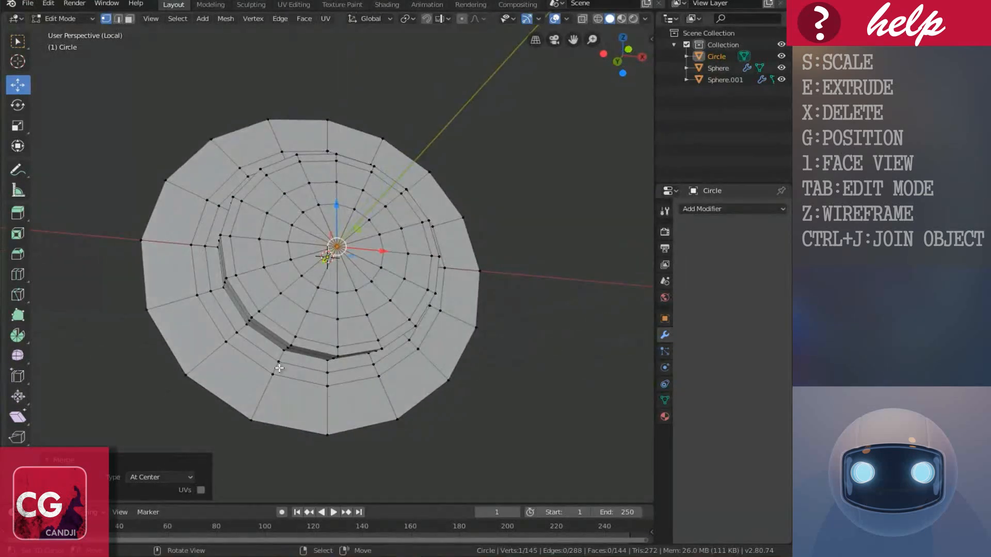
{"action": "key", "text": "ctrl+Tab"}
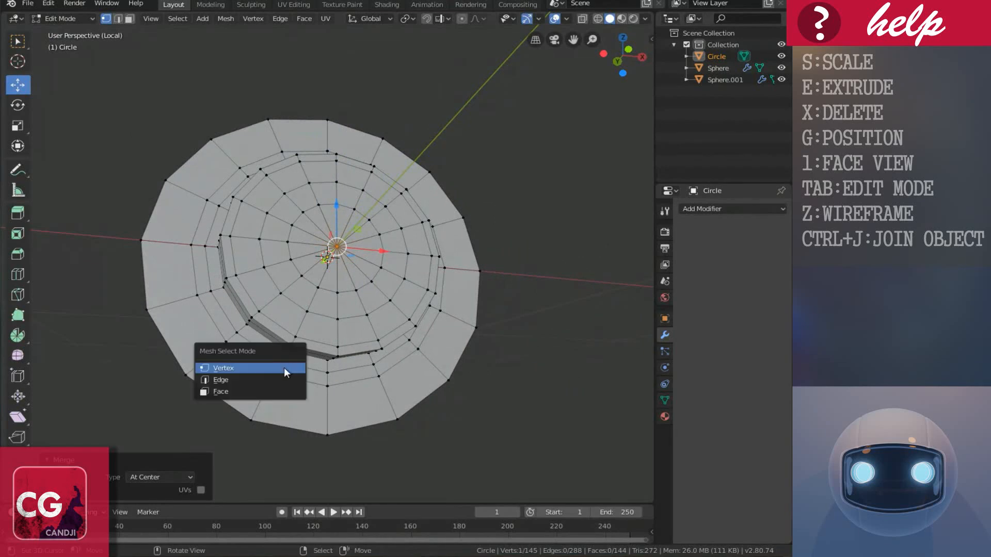
{"action": "left_click", "coordinate": [236, 391]}
{"action": "middle_click_drag", "start_coordinate": [313, 368], "coordinate": [299, 373]}
{"action": "left_click", "coordinate": [333, 375]}
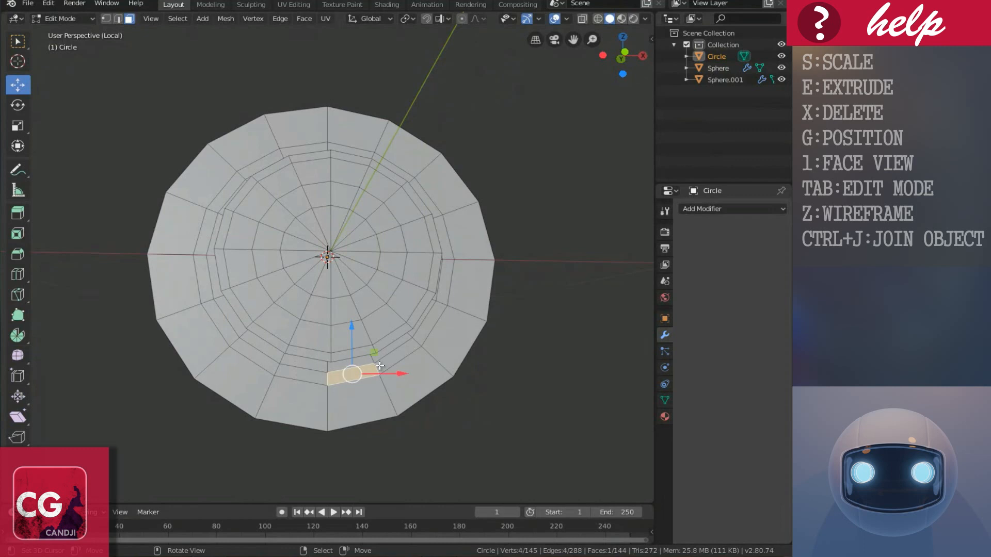
{"action": "left_click", "coordinate": [409, 348], "text": "alt"}
{"action": "left_click", "coordinate": [431, 332], "text": "alt"}
{"action": "left_click", "coordinate": [444, 287], "text": "alt"}
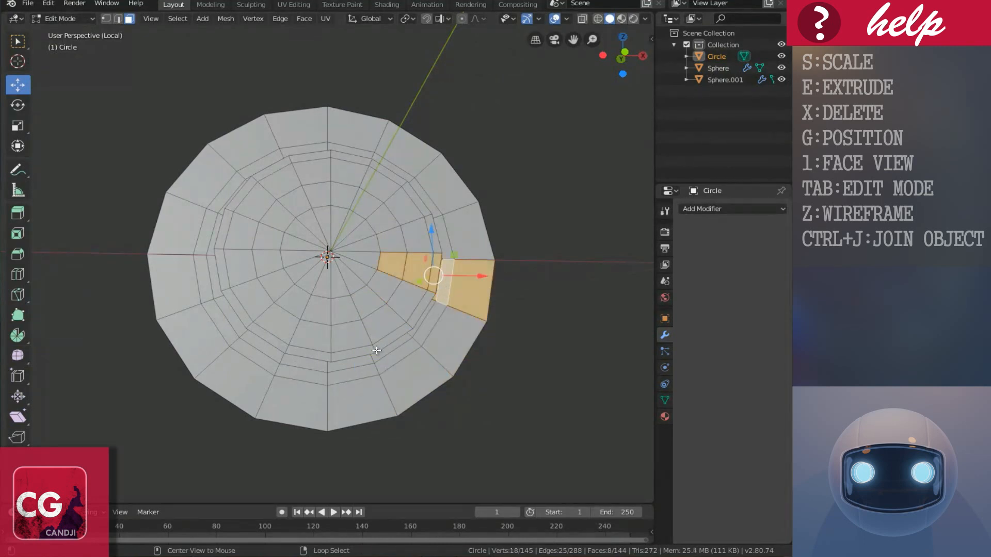
{"action": "left_click", "coordinate": [365, 370], "text": "alt"}
{"action": "left_click", "coordinate": [310, 381], "text": "alt"}
{"action": "left_click", "coordinate": [266, 365], "text": "alt"}
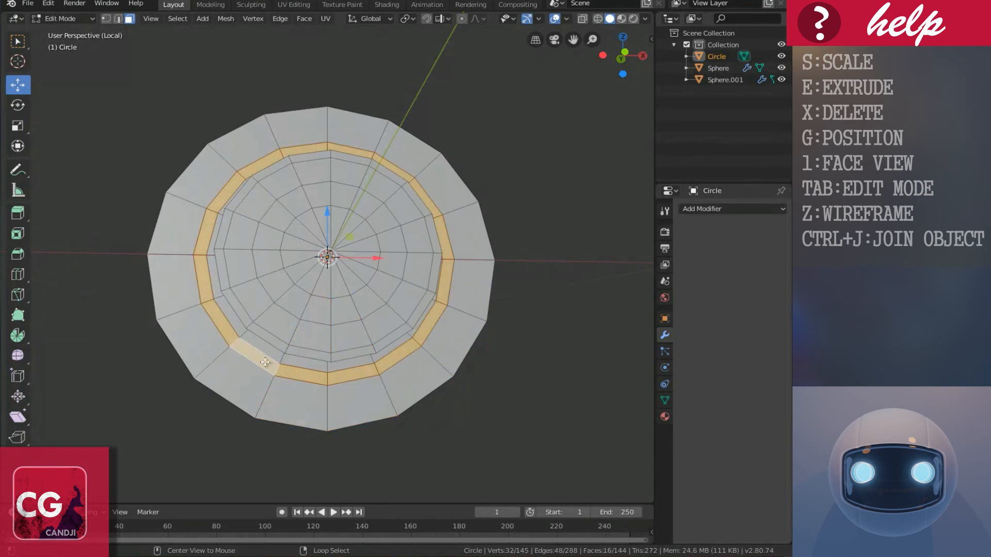
Extrude the selected face ring, shift it slightly toward the disc's front along Y, and return to Object Mode.
{"action": "middle_click_drag", "start_coordinate": [266, 364], "coordinate": [292, 313]}
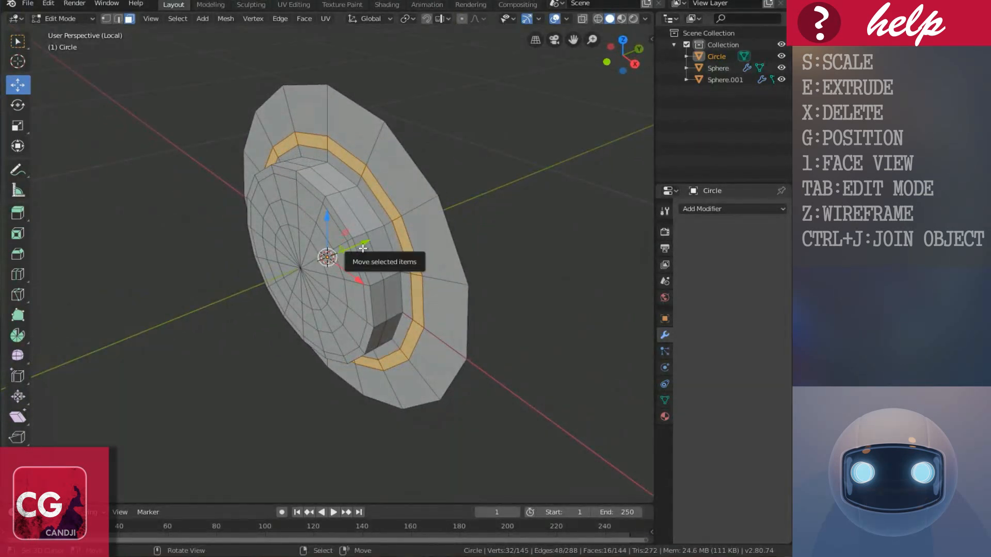
{"action": "key", "text": "e"}
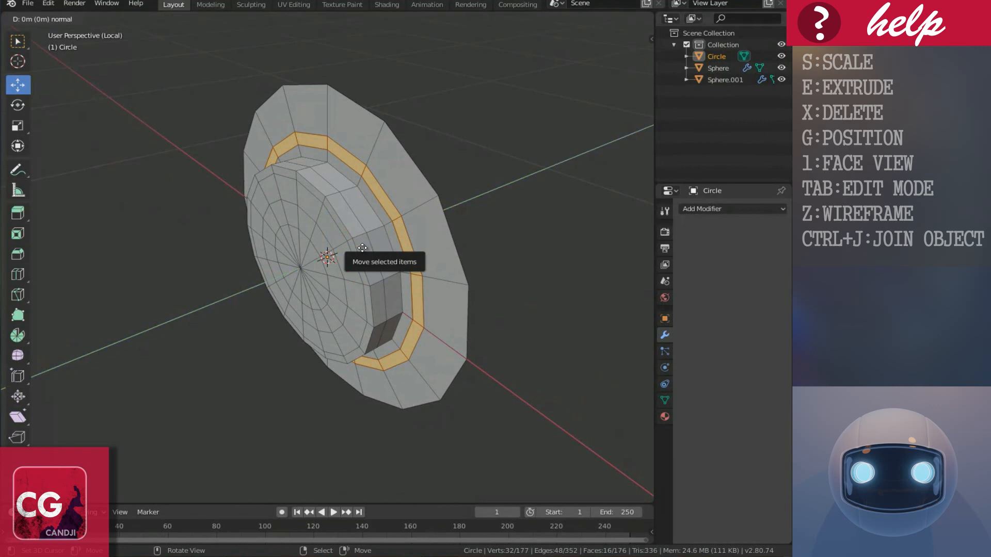
{"action": "left_click_drag", "start_coordinate": [362, 247], "coordinate": [355, 250]}
{"action": "left_click", "coordinate": [355, 250]}
{"action": "mouse_move", "coordinate": [354, 250]}
{"action": "middle_mouse_down"}
{"action": "mouse_move", "coordinate": [330, 248]}
{"action": "mouse_move", "coordinate": [465, 186]}
{"action": "mouse_move", "coordinate": [410, 257]}
{"action": "mouse_move", "coordinate": [351, 238]}
{"action": "middle_mouse_up"}
{"action": "left_click_drag", "start_coordinate": [348, 239], "coordinate": [345, 251]}
{"action": "middle_click_drag", "start_coordinate": [378, 279], "coordinate": [321, 280]}
{"action": "key", "text": "Tab"}
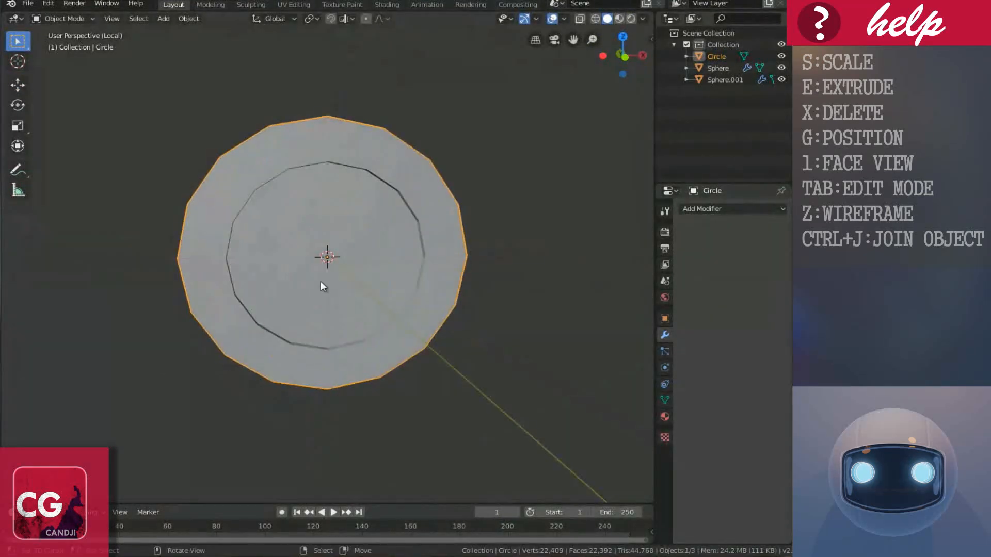
Add a Subdivision Surface modifier to the disc with viewport subdivisions at 2, and shade the disc smooth.
{"action": "left_click", "coordinate": [735, 208]}
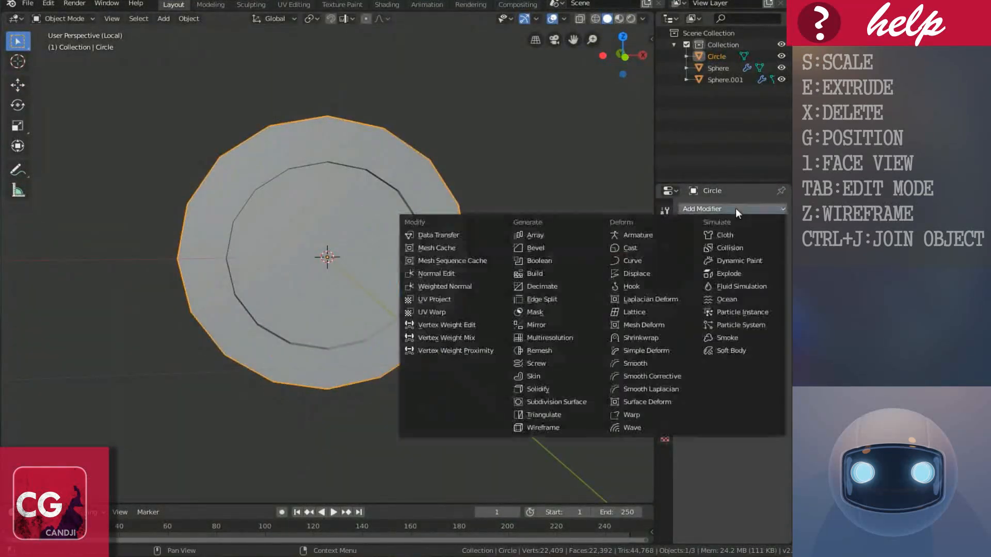
{"action": "left_click", "coordinate": [543, 401]}
{"action": "middle_click_drag", "start_coordinate": [462, 317], "coordinate": [420, 320]}
{"action": "left_click", "coordinate": [725, 297]}
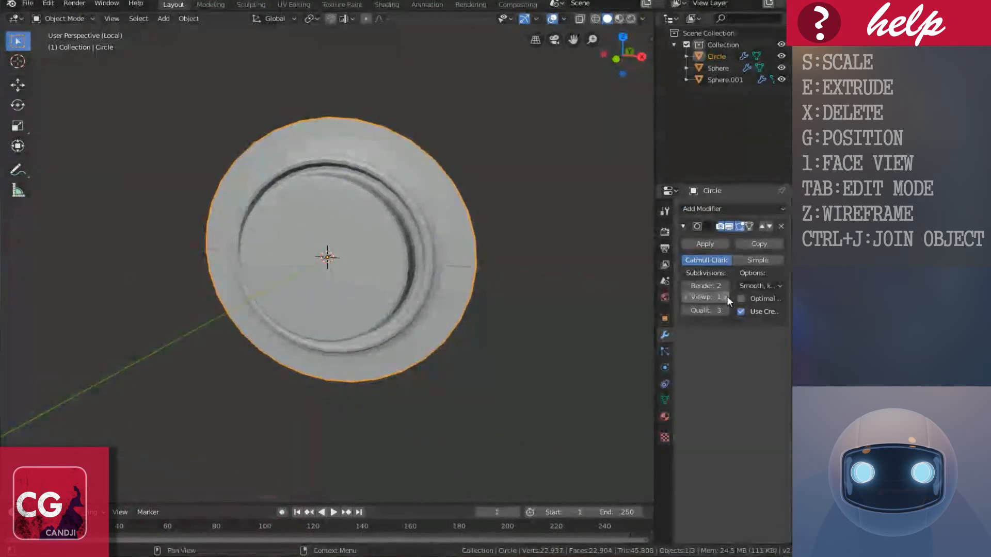
{"action": "middle_click_drag", "start_coordinate": [299, 280], "coordinate": [343, 273]}
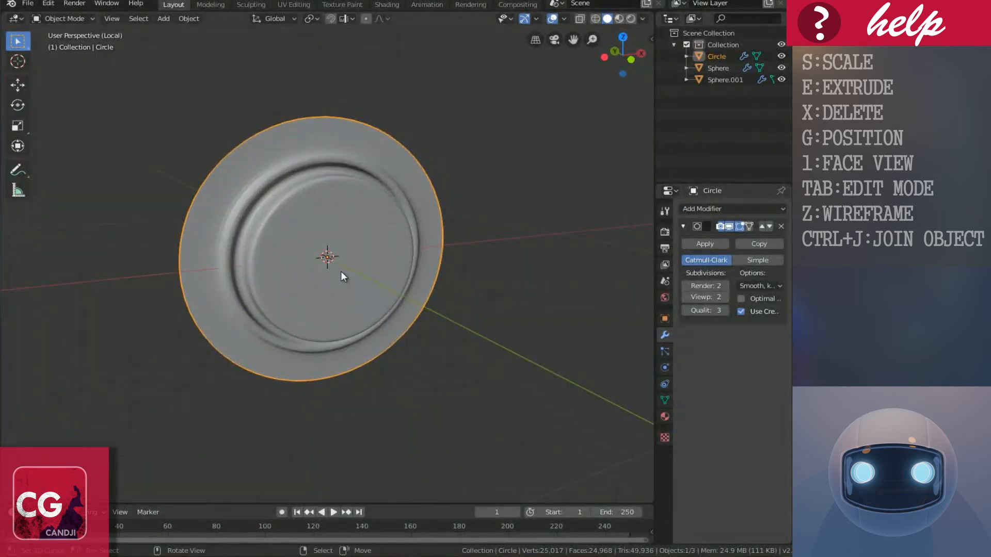
{"action": "right_click", "coordinate": [341, 271]}
{"action": "left_click", "coordinate": [341, 270]}
{"action": "middle_click_drag", "start_coordinate": [359, 287], "coordinate": [437, 330]}
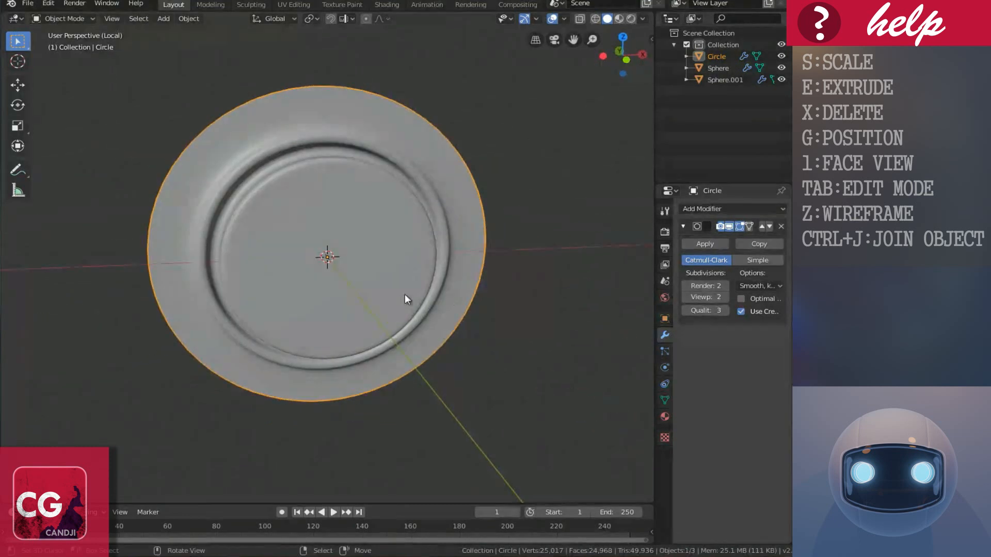
Leave the isolated view of the disc and hide the detached visor object, Sphere.
{"action": "scroll", "coordinate": [420, 283], "scroll_direction": "down", "scroll_amount": 4}
{"action": "middle_click_drag", "start_coordinate": [418, 278], "coordinate": [407, 259]}
{"action": "middle_click_drag", "start_coordinate": [407, 259], "coordinate": [414, 279]}
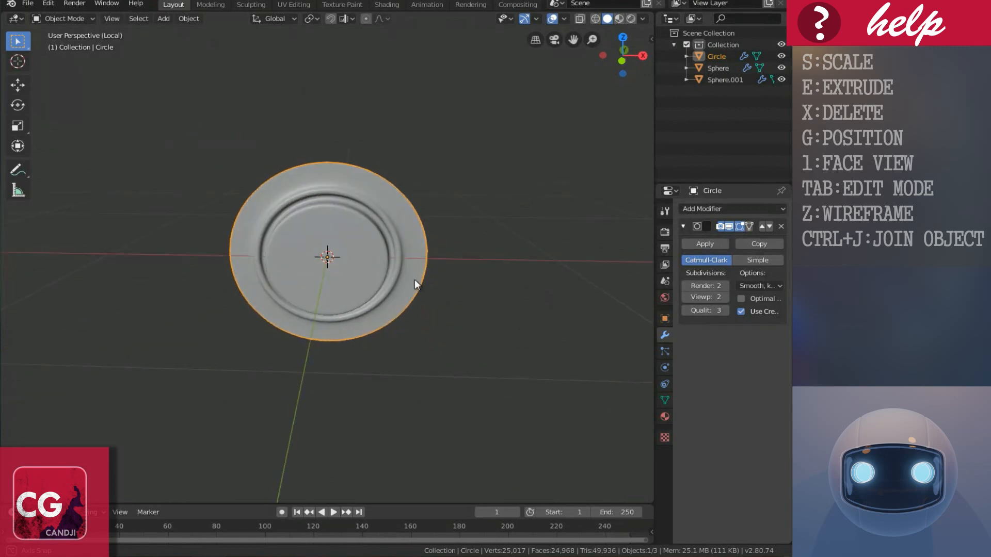
{"action": "key", "text": "KP_Divide"}
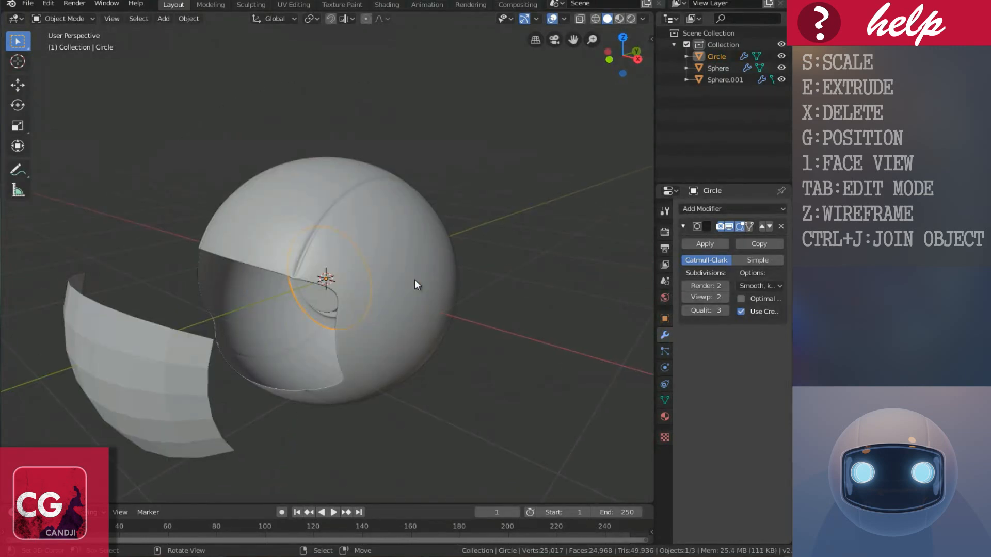
{"action": "middle_click_drag", "start_coordinate": [381, 305], "coordinate": [395, 354]}
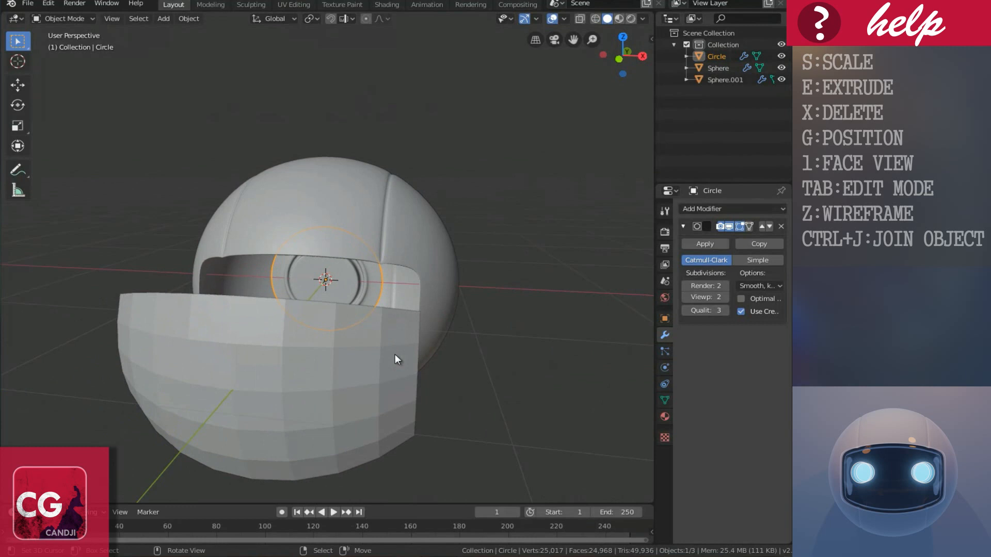
{"action": "left_click", "coordinate": [258, 407]}
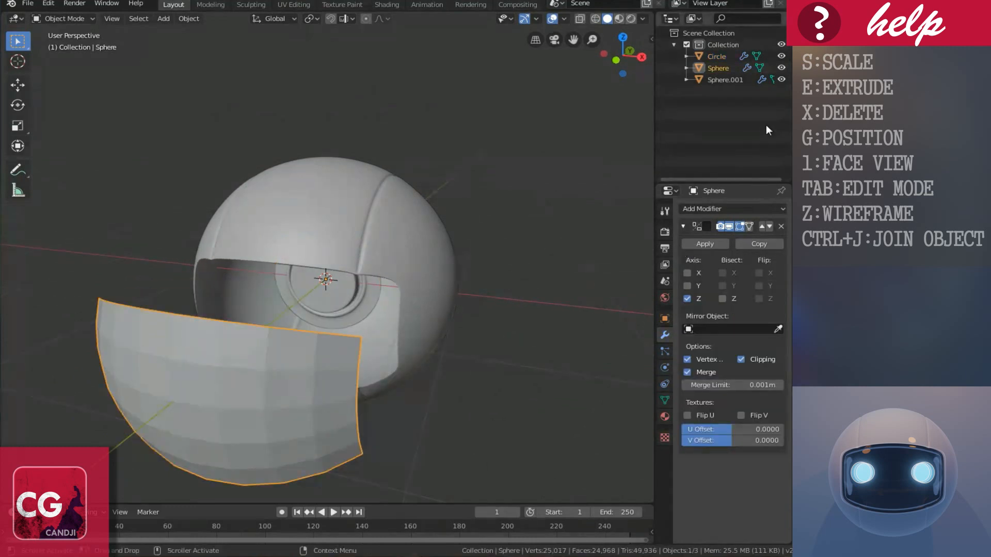
{"action": "left_click", "coordinate": [781, 67]}
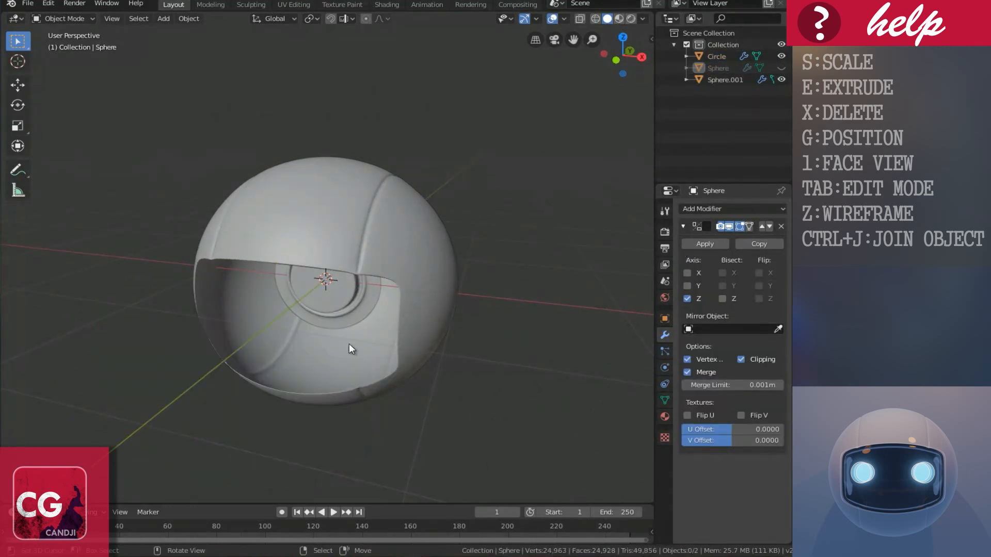
Scale the disc uniformly to 0.410 inside the head.
{"action": "middle_click_drag", "start_coordinate": [349, 343], "coordinate": [358, 332]}
{"action": "scroll", "coordinate": [353, 326], "scroll_direction": "up", "scroll_amount": 2}
{"action": "left_click", "coordinate": [353, 326]}
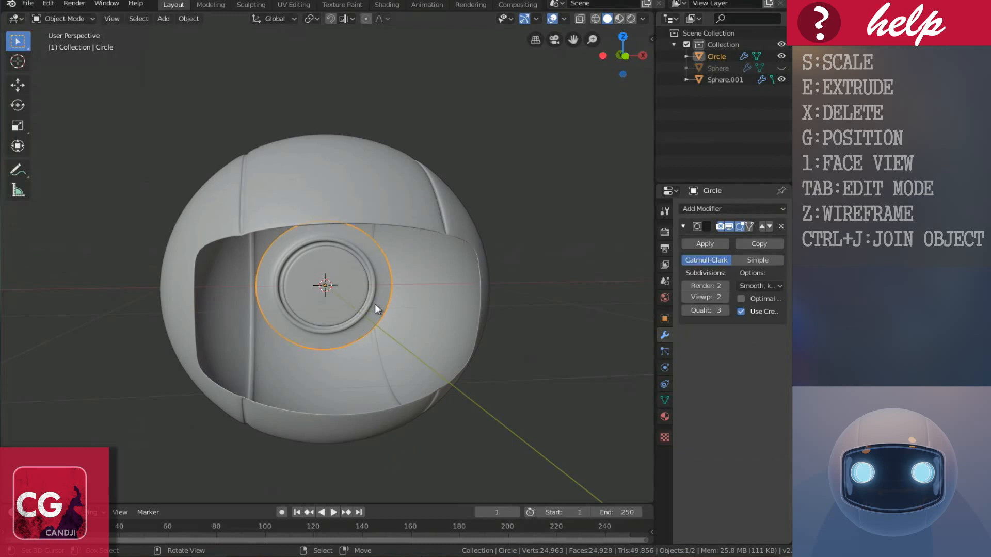
{"action": "key", "text": "s"}
{"action": "left_click", "coordinate": [432, 327]}
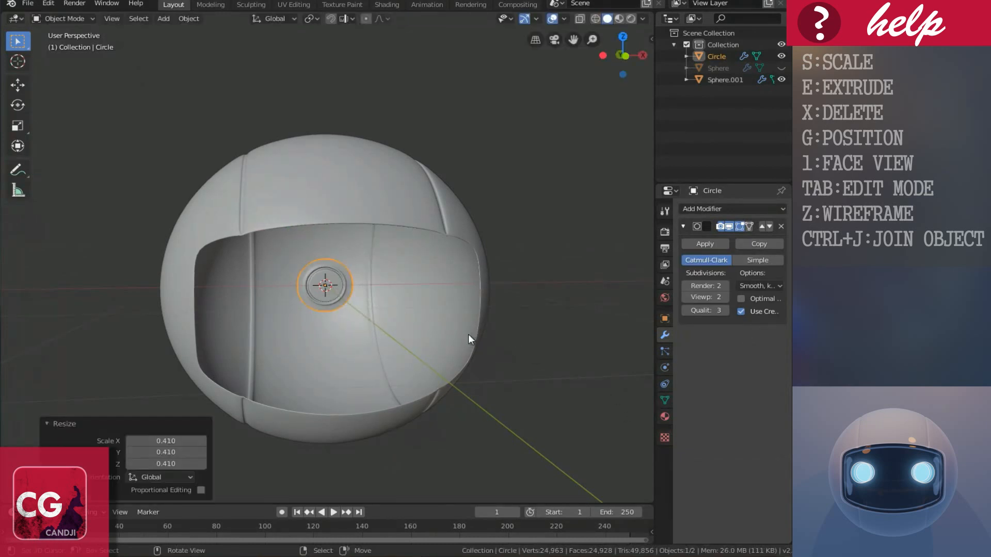
Move the disc 0.298 m along X and about -0.518 m along Y toward the visor opening.
{"action": "middle_click_drag", "start_coordinate": [469, 334], "coordinate": [292, 285]}
{"action": "left_click", "coordinate": [19, 86]}
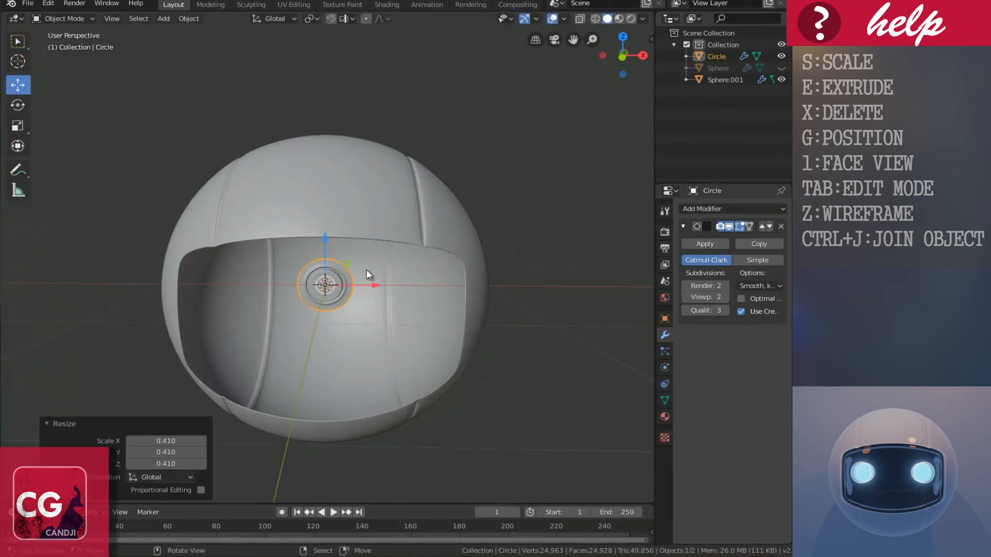
{"action": "left_click_drag", "start_coordinate": [373, 285], "coordinate": [438, 298]}
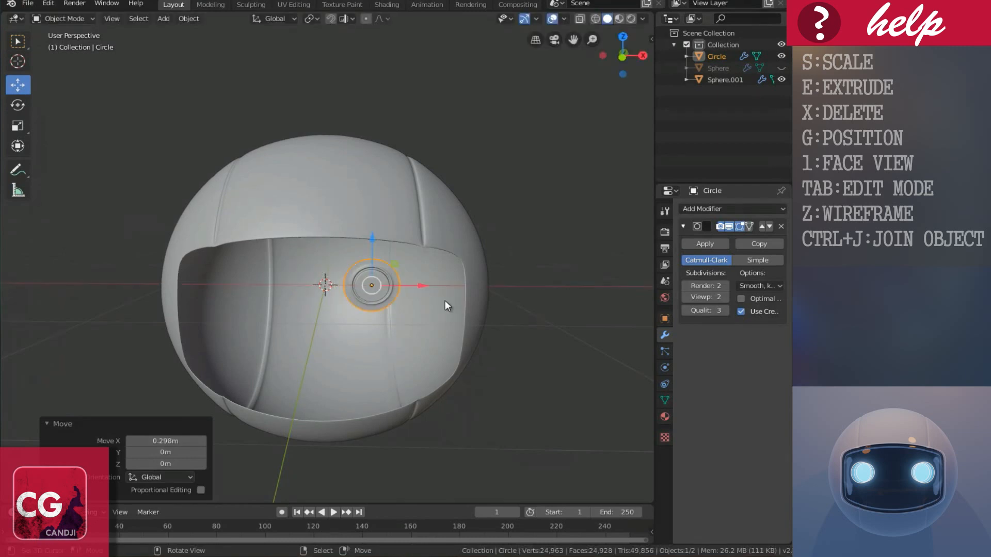
{"action": "key", "text": "KP_3"}
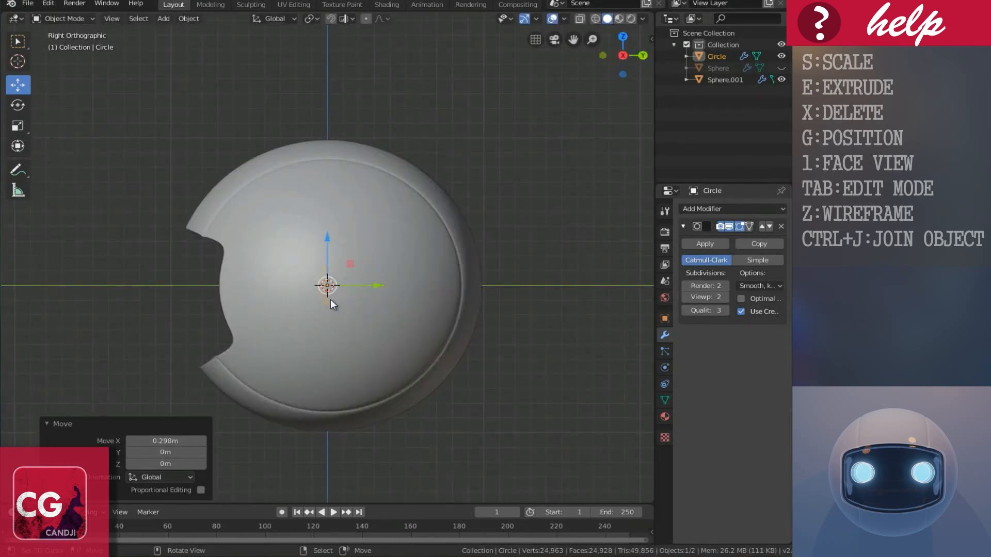
{"action": "left_click_drag", "start_coordinate": [379, 286], "coordinate": [277, 290]}
Fine-tune the disc's position as an eye, moving it a further 0.095 m along X and about -0.0119 m along Y.
{"action": "key", "text": "KP_1"}
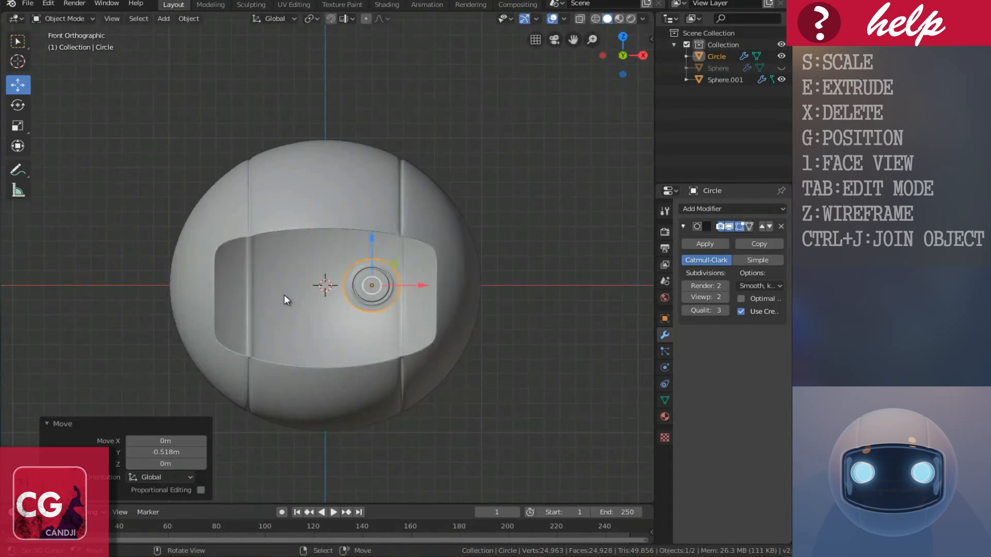
{"action": "right_click", "coordinate": [421, 285], "text": "shift"}
{"action": "left_click_drag", "start_coordinate": [420, 285], "coordinate": [439, 287]}
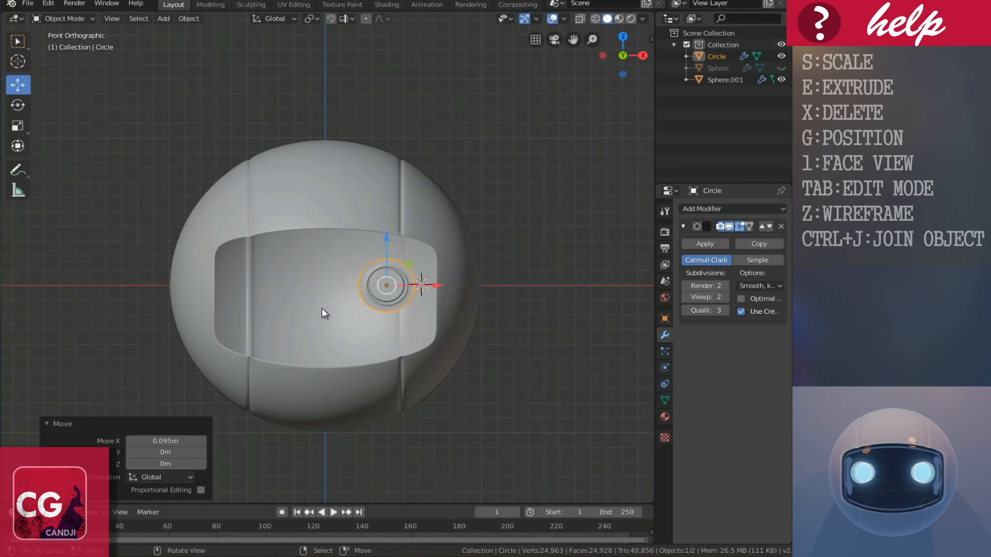
{"action": "key", "text": "KP_3"}
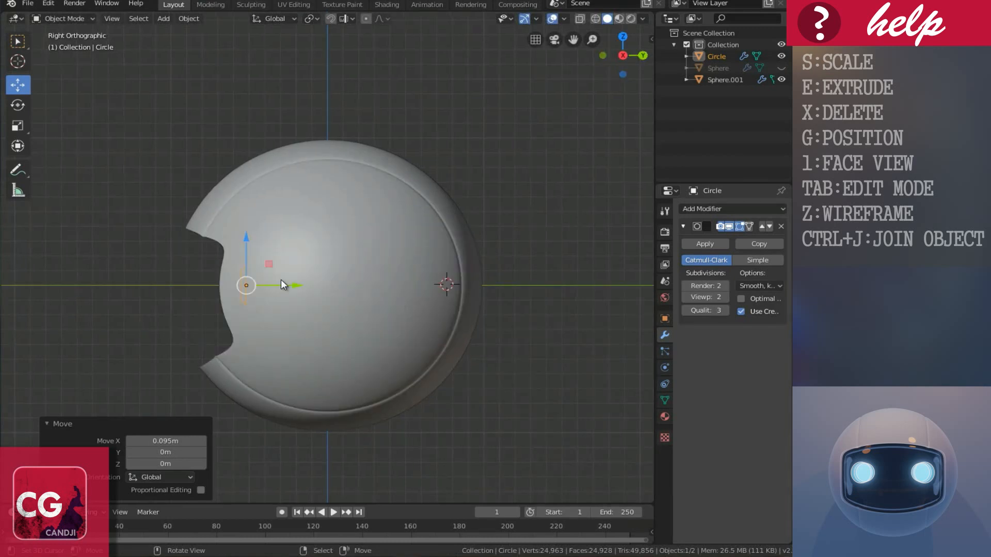
{"action": "left_click_drag", "start_coordinate": [289, 284], "coordinate": [287, 282]}
{"action": "key", "text": "KP_1"}
{"action": "scroll", "coordinate": [398, 304], "scroll_direction": "up", "scroll_amount": 2}
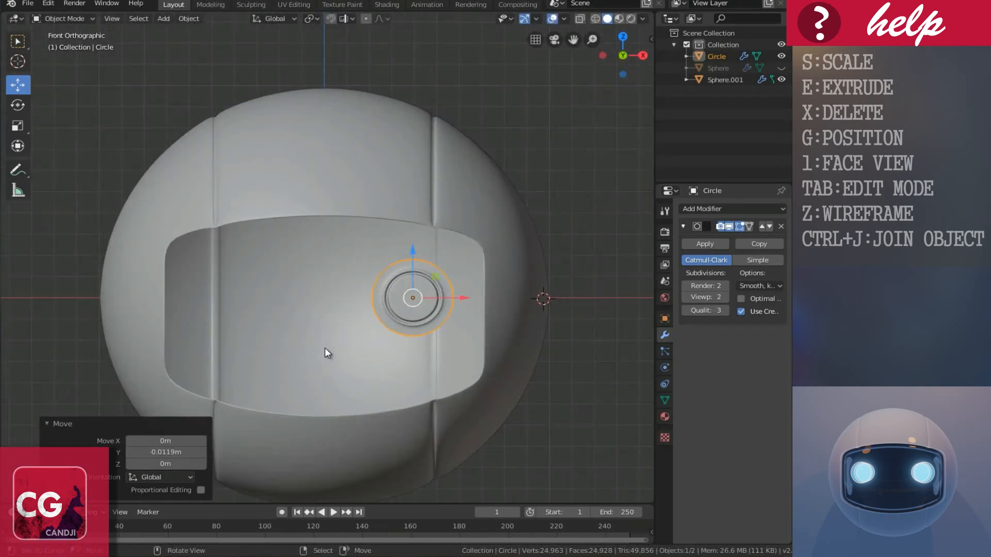
{"action": "right_click", "coordinate": [399, 304]}
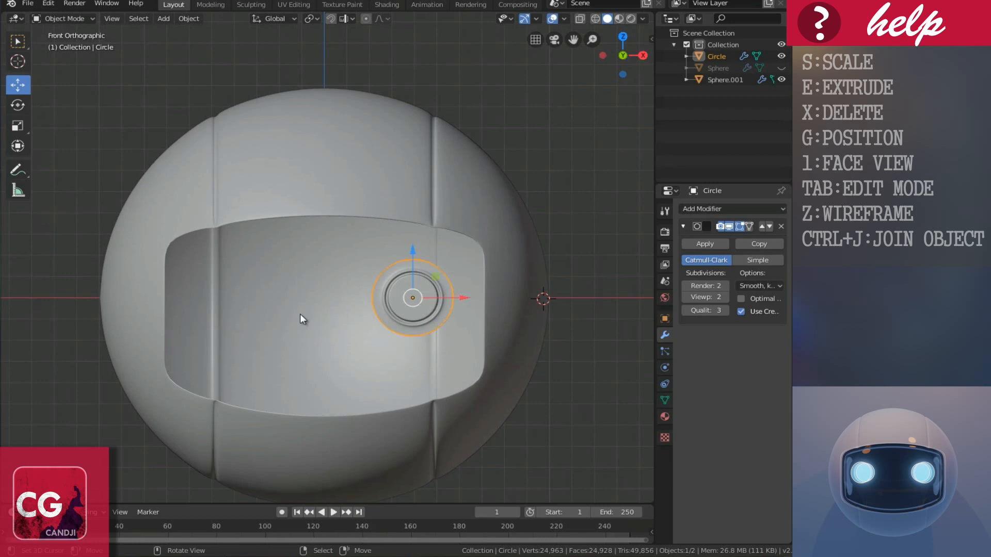
Reset the 3D cursor's location to 0 m on X, Y and Z.
{"action": "key", "text": "n"}
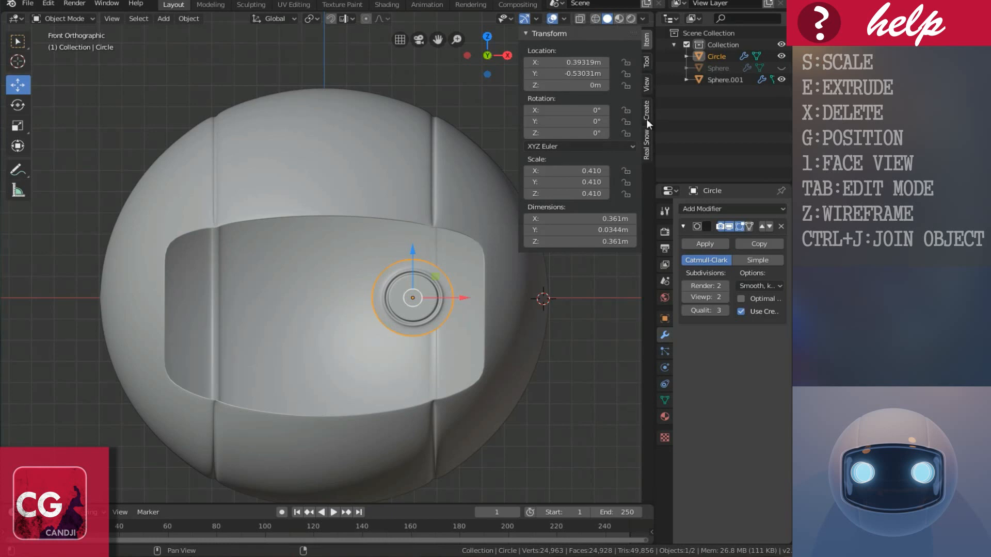
{"action": "left_click", "coordinate": [648, 83]}
{"action": "left_click", "coordinate": [559, 225]}
{"action": "type", "text": "0"}
{"action": "key", "text": "Return"}
{"action": "left_click", "coordinate": [575, 234]}
{"action": "type", "text": "0"}
{"action": "key", "text": "Return"}
{"action": "left_click", "coordinate": [574, 247]}
{"action": "type", "text": "0"}
{"action": "key", "text": "Return"}
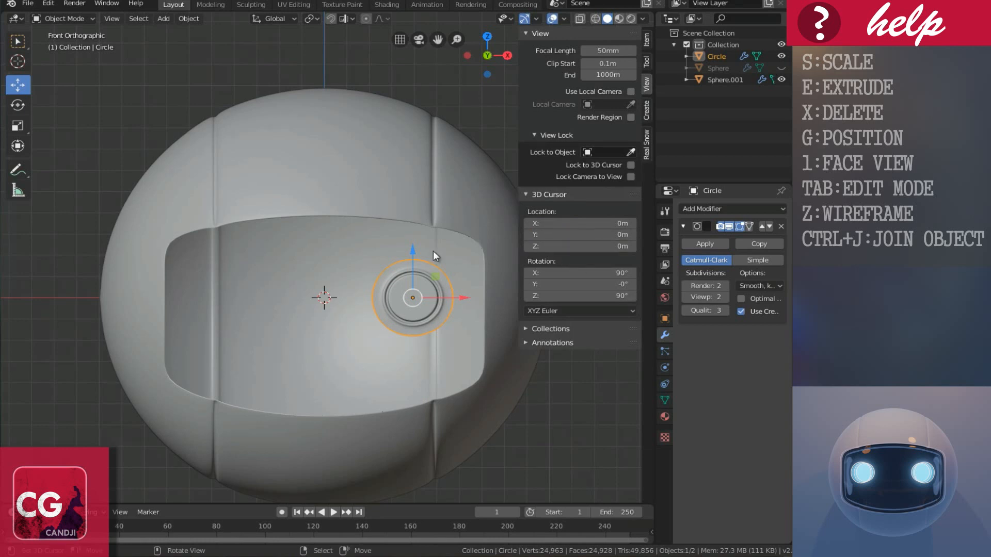
{"action": "key", "text": "n"}
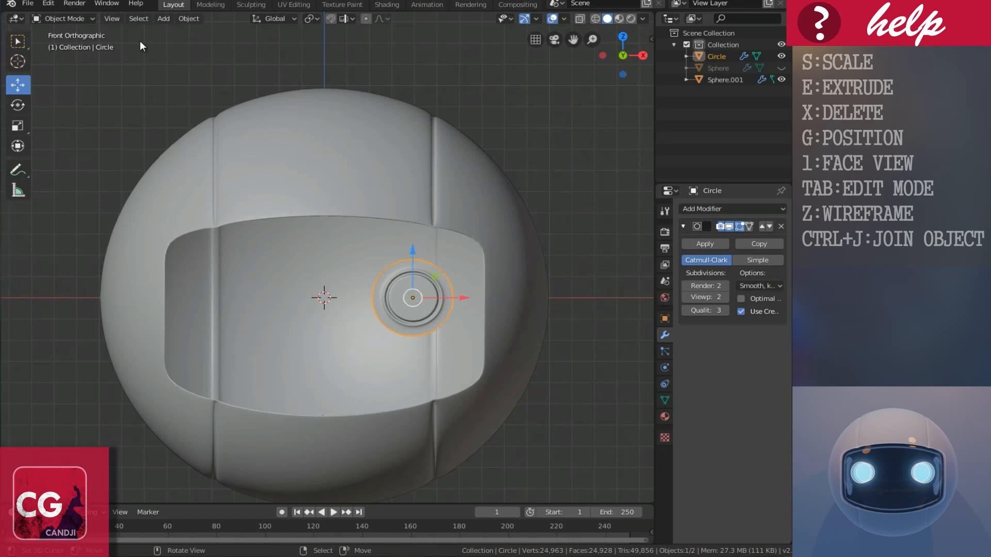
Set the eye disc's origin to the 3D cursor and add a Mirror modifier across X to create the second eye.
{"action": "left_click", "coordinate": [189, 19]}
{"action": "mouse_move", "coordinate": [209, 43]}
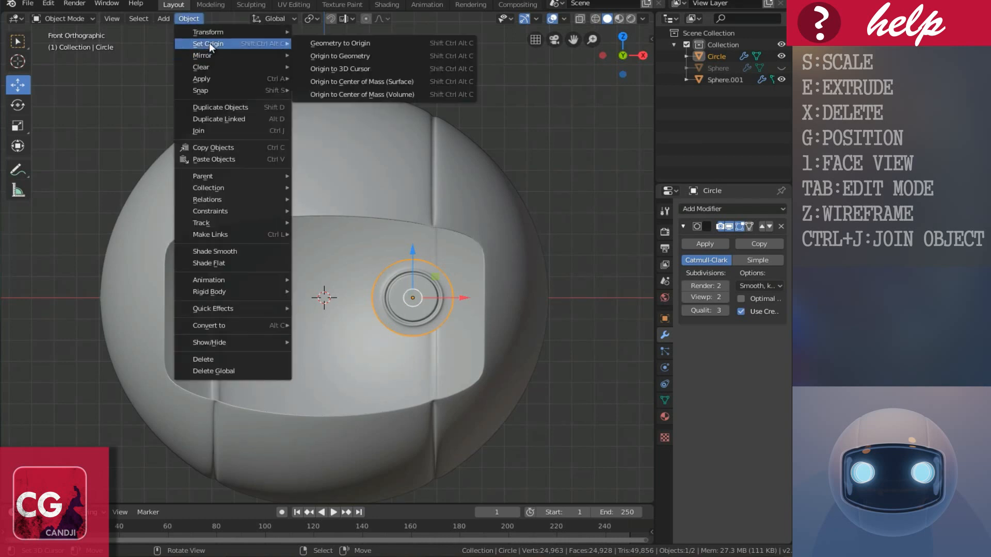
{"action": "left_click", "coordinate": [333, 69]}
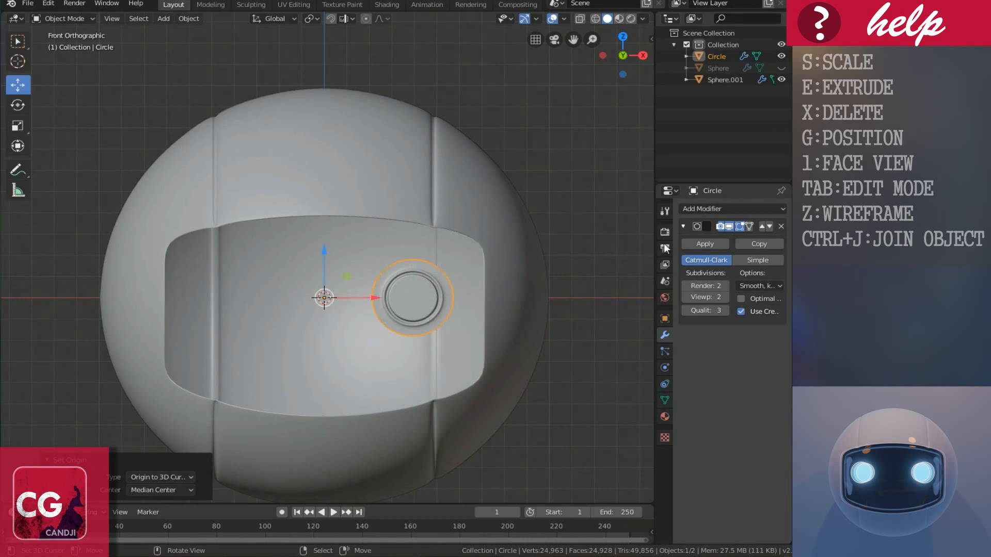
{"action": "left_click", "coordinate": [702, 209]}
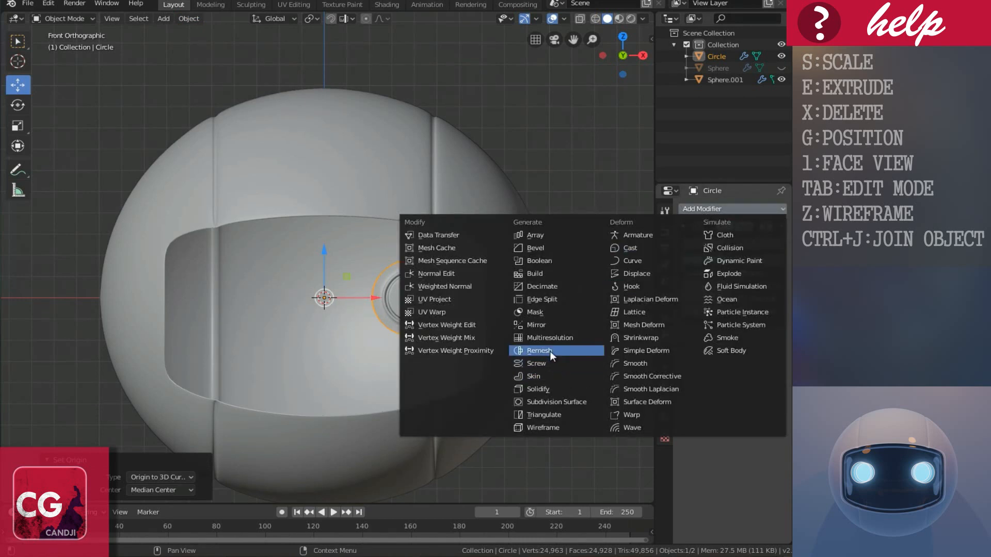
{"action": "left_click", "coordinate": [540, 324]}
{"action": "middle_click_drag", "start_coordinate": [422, 280], "coordinate": [473, 284]}
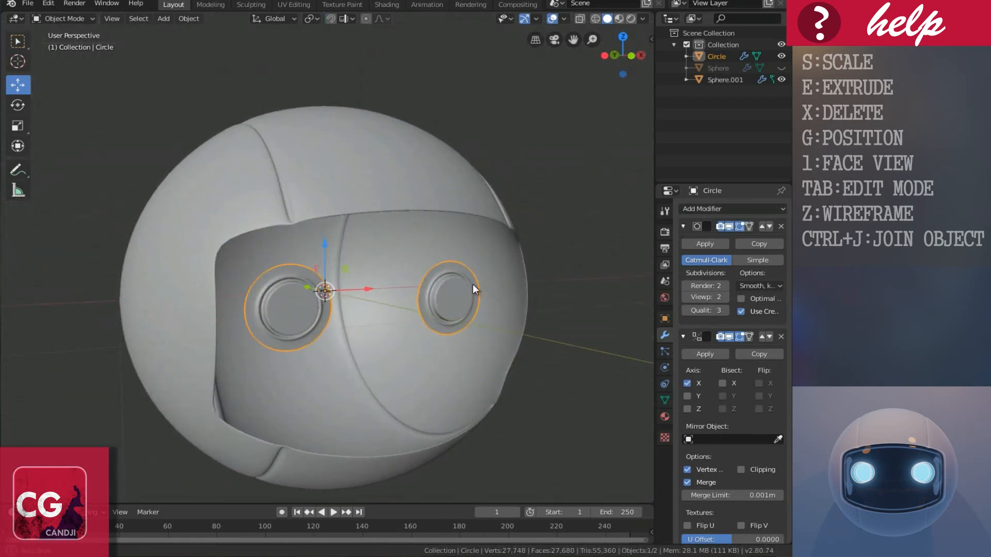
Duplicate the outer head shell in place and scale the copy to 0.969 to form an inner shell.
{"action": "left_click", "coordinate": [500, 372]}
{"action": "middle_click_drag", "start_coordinate": [500, 373], "coordinate": [389, 330]}
{"action": "scroll", "coordinate": [389, 330], "scroll_direction": "up", "scroll_amount": 2}
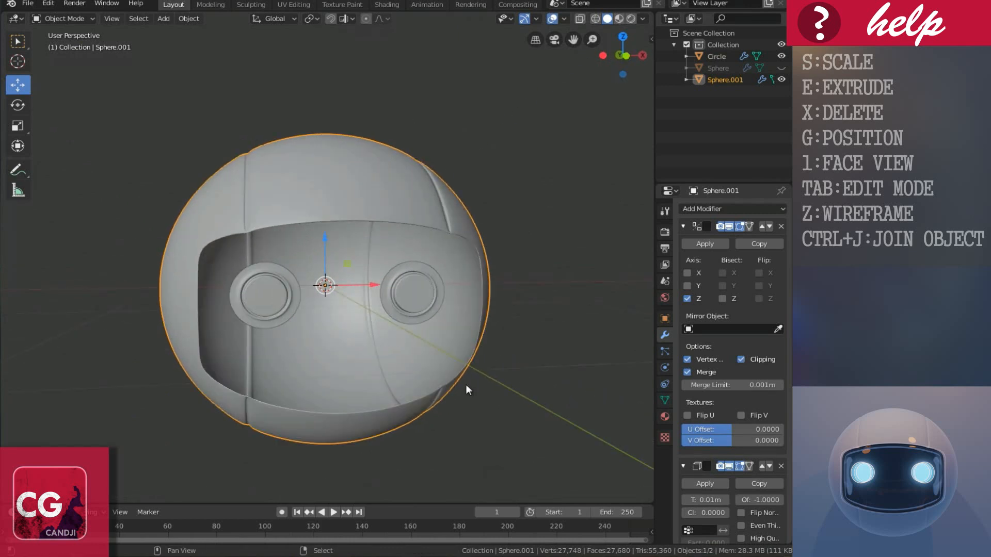
{"action": "key", "text": "shift+d"}
{"action": "right_click", "coordinate": [423, 373]}
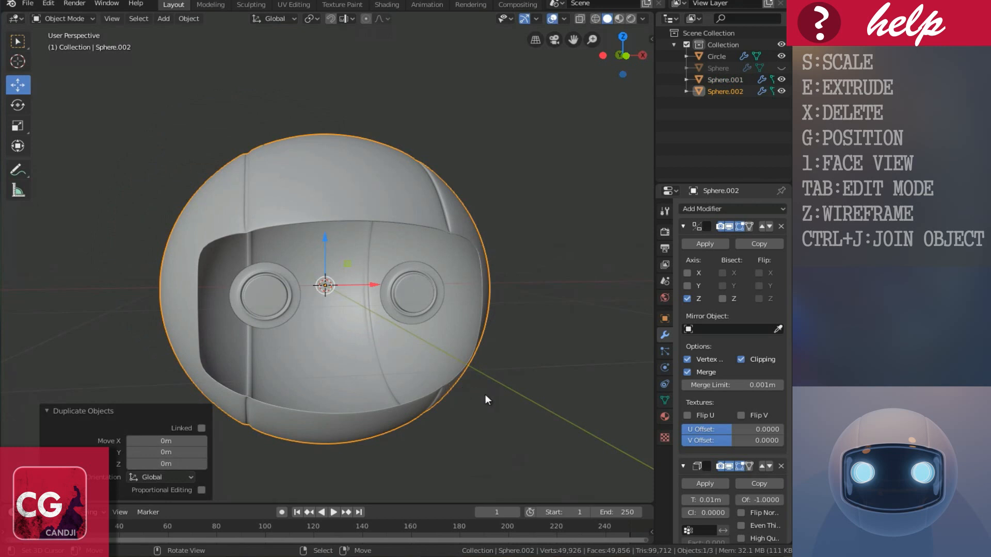
{"action": "key", "text": "s"}
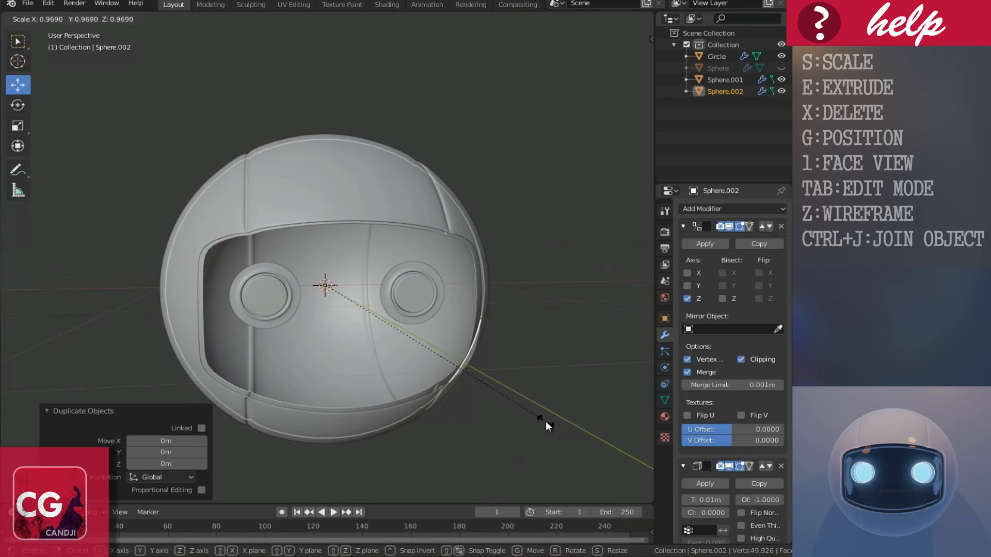
{"action": "left_click", "coordinate": [546, 421]}
{"action": "middle_click_drag", "start_coordinate": [439, 384], "coordinate": [462, 345]}
{"action": "scroll", "coordinate": [379, 376], "scroll_direction": "down", "scroll_amount": 3}
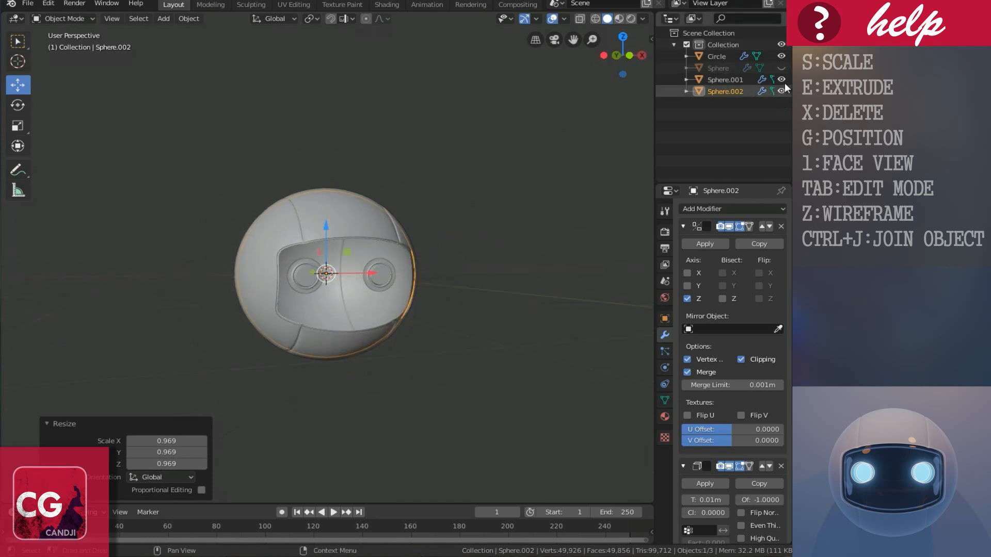
Unhide the separate front visor panel and select it.
{"action": "left_click", "coordinate": [781, 68]}
{"action": "middle_click_drag", "start_coordinate": [430, 157], "coordinate": [267, 192]}
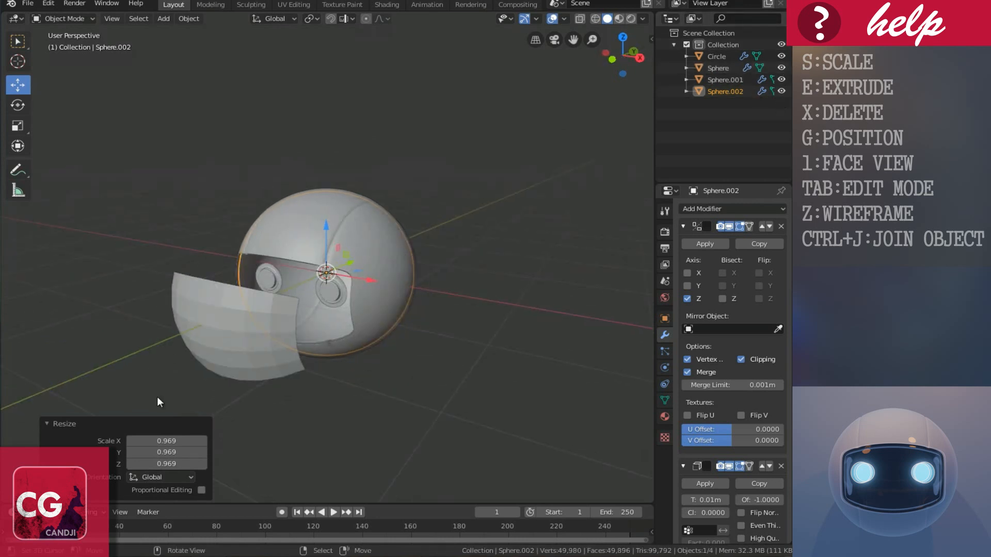
{"action": "left_click", "coordinate": [265, 352]}
{"action": "mouse_move", "coordinate": [265, 351]}
{"action": "middle_mouse_down"}
{"action": "mouse_move", "coordinate": [246, 332]}
{"action": "mouse_move", "coordinate": [333, 341]}
{"action": "mouse_move", "coordinate": [202, 355]}
{"action": "mouse_move", "coordinate": [277, 338]}
{"action": "middle_mouse_up"}
{"action": "scroll", "coordinate": [276, 338], "scroll_direction": "up", "scroll_amount": 1}
{"action": "mouse_move", "coordinate": [274, 336]}
{"action": "middle_mouse_down"}
{"action": "mouse_move", "coordinate": [288, 330]}
{"action": "mouse_move", "coordinate": [270, 331]}
{"action": "middle_mouse_up"}
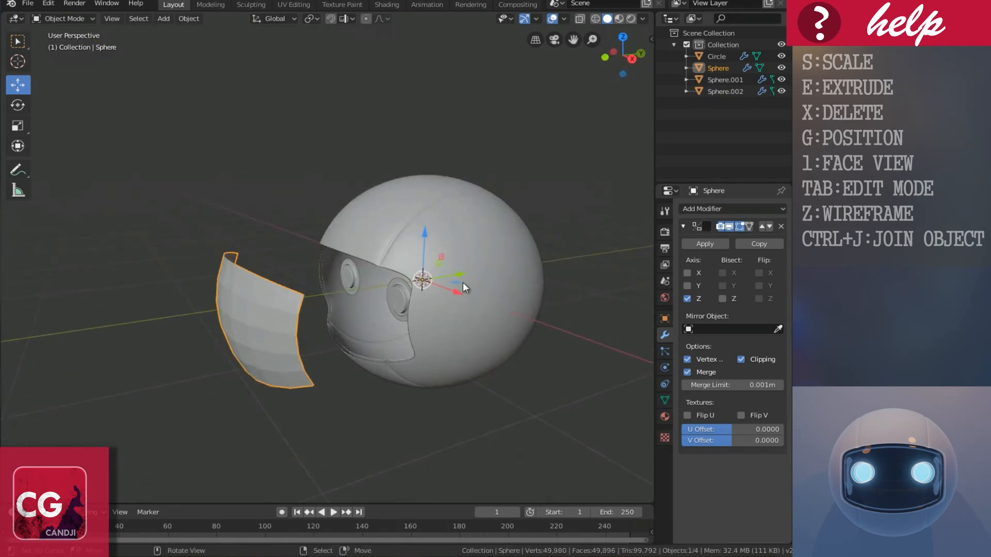
Add a Solidify modifier to the visor panel with a thickness of 0.11 m.
{"action": "left_click", "coordinate": [710, 209]}
{"action": "left_click", "coordinate": [540, 390]}
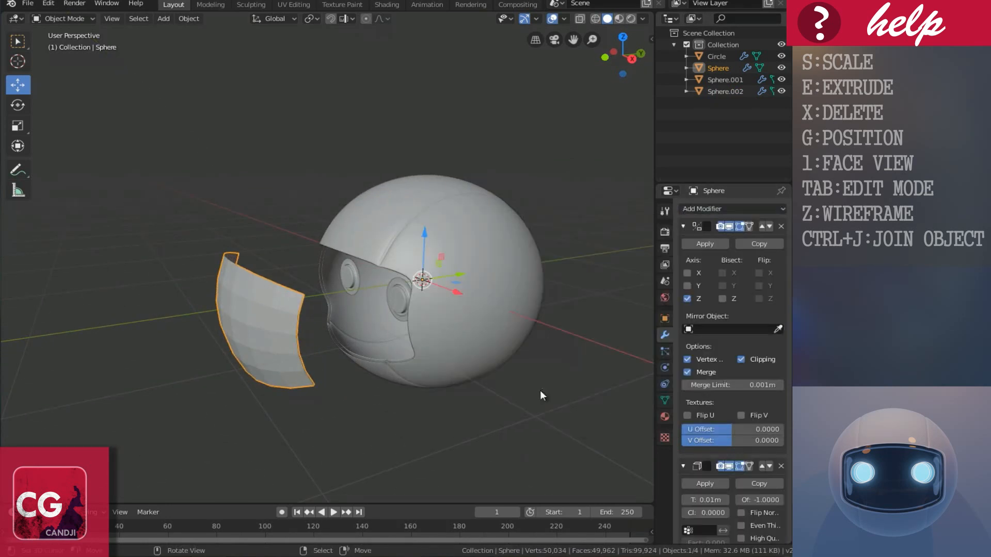
{"action": "scroll", "coordinate": [707, 458], "scroll_direction": "down", "scroll_amount": 3}
{"action": "left_click_drag", "start_coordinate": [700, 430], "coordinate": [713, 438]}
{"action": "middle_click_drag", "start_coordinate": [580, 379], "coordinate": [386, 324]}
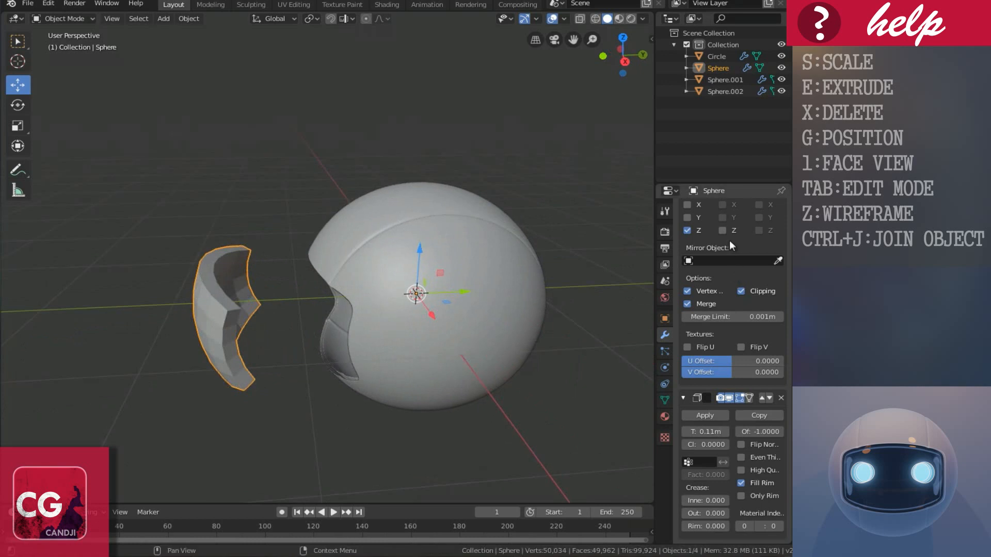
Add a Subdivision Surface modifier with 2 viewport levels to the visor panel and shade it smooth.
{"action": "scroll", "coordinate": [718, 265], "scroll_direction": "up", "scroll_amount": 3}
{"action": "left_click", "coordinate": [726, 208]}
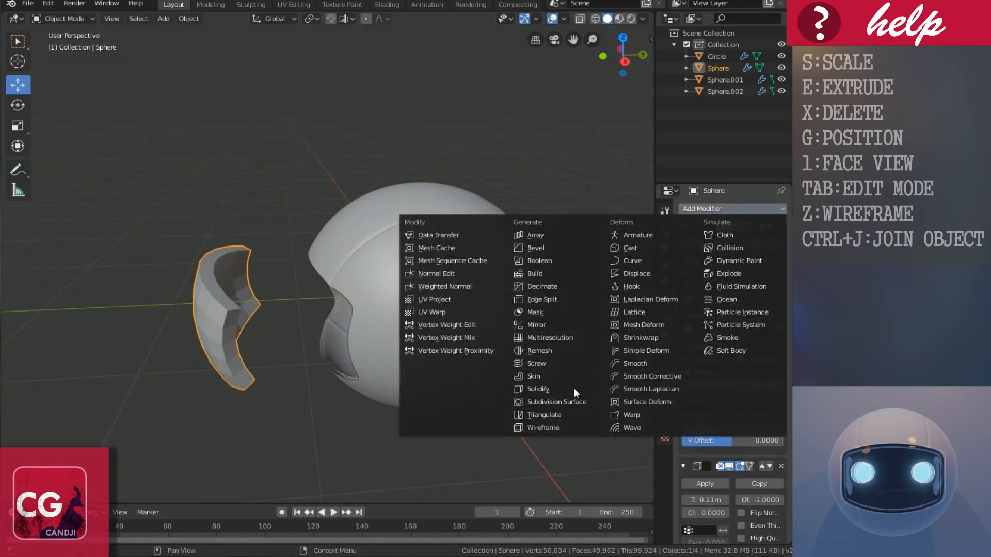
{"action": "left_click", "coordinate": [561, 403]}
{"action": "scroll", "coordinate": [718, 495], "scroll_direction": "down", "scroll_amount": 7}
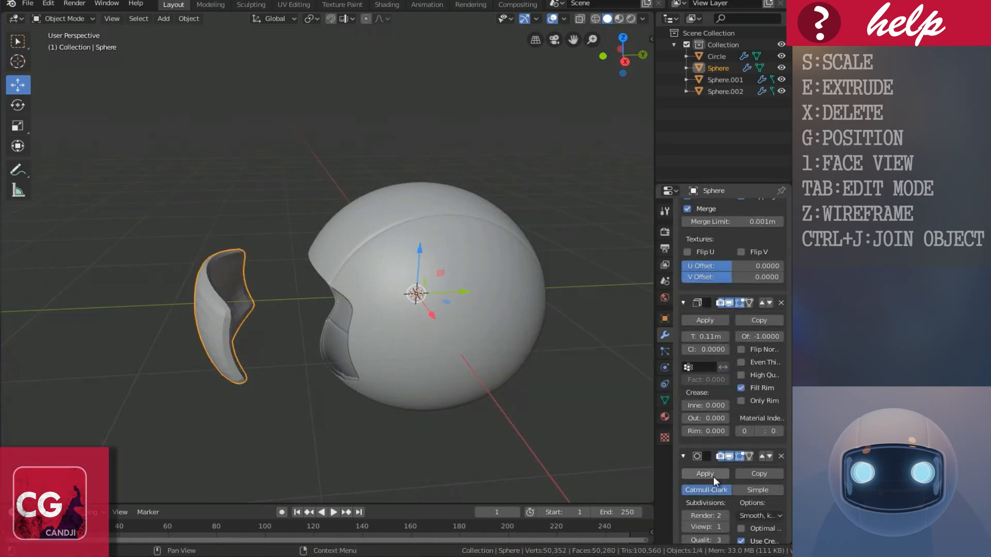
{"action": "scroll", "coordinate": [713, 475], "scroll_direction": "down", "scroll_amount": 1}
{"action": "left_click", "coordinate": [724, 512]}
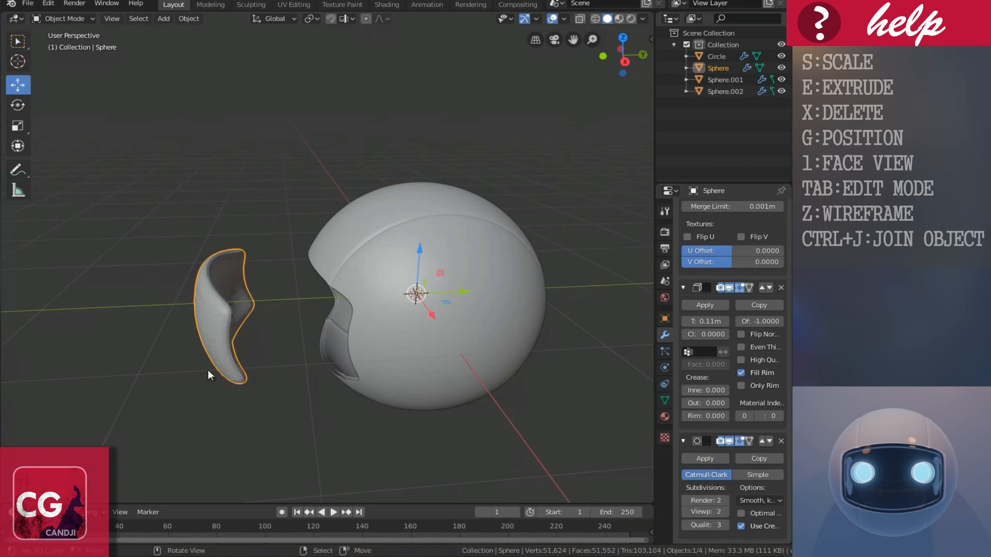
{"action": "right_click", "coordinate": [222, 347]}
{"action": "middle_click_drag", "start_coordinate": [269, 354], "coordinate": [321, 364]}
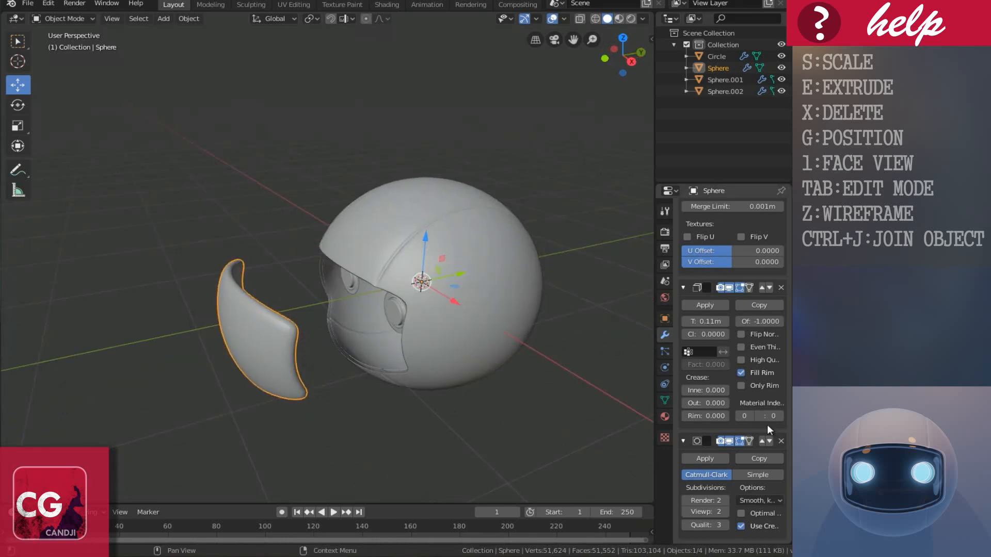
Apply the visor panel's Mirror modifier and set the panel's origin to its geometry.
{"action": "scroll", "coordinate": [766, 424], "scroll_direction": "up", "scroll_amount": 6}
{"action": "scroll", "coordinate": [764, 423], "scroll_direction": "up", "scroll_amount": 2}
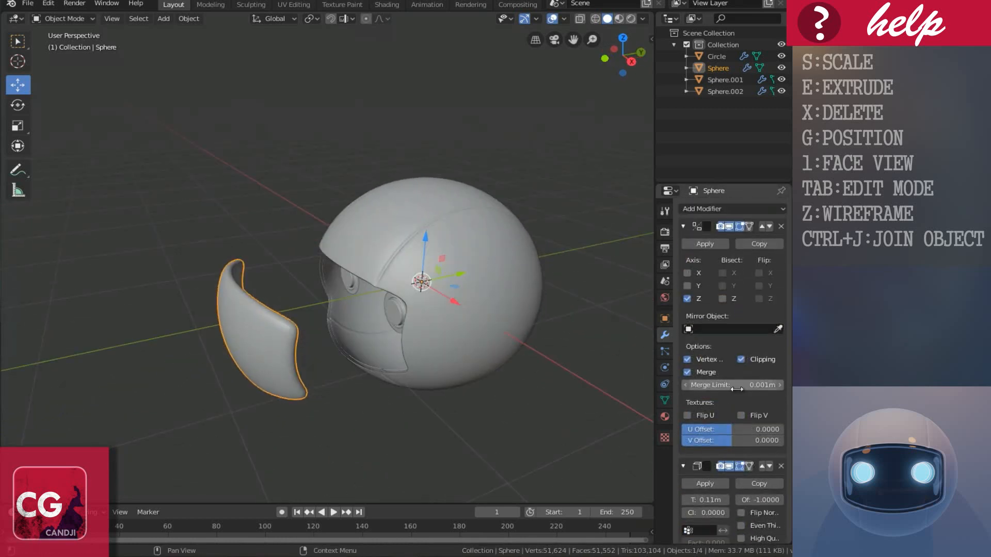
{"action": "left_click", "coordinate": [713, 245]}
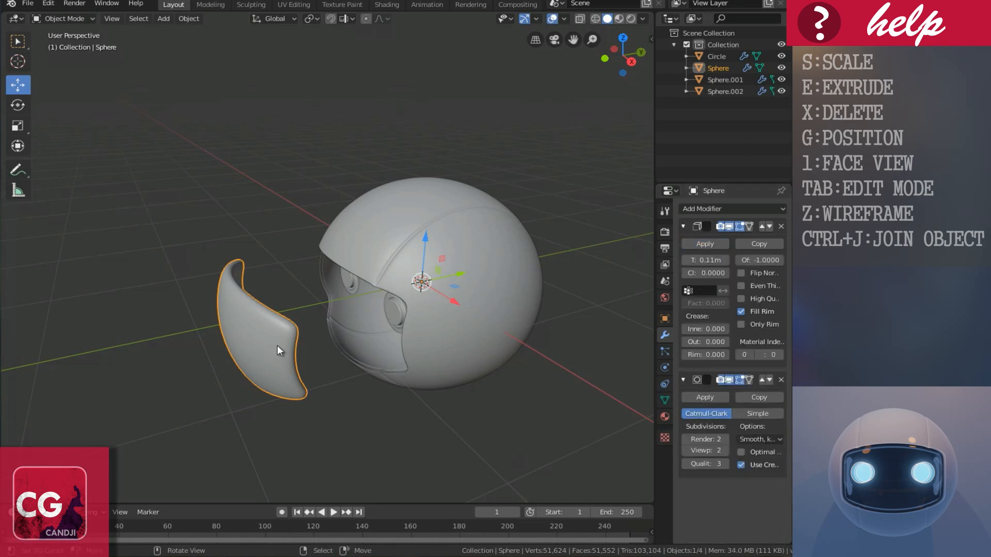
{"action": "middle_click_drag", "start_coordinate": [277, 346], "coordinate": [270, 352]}
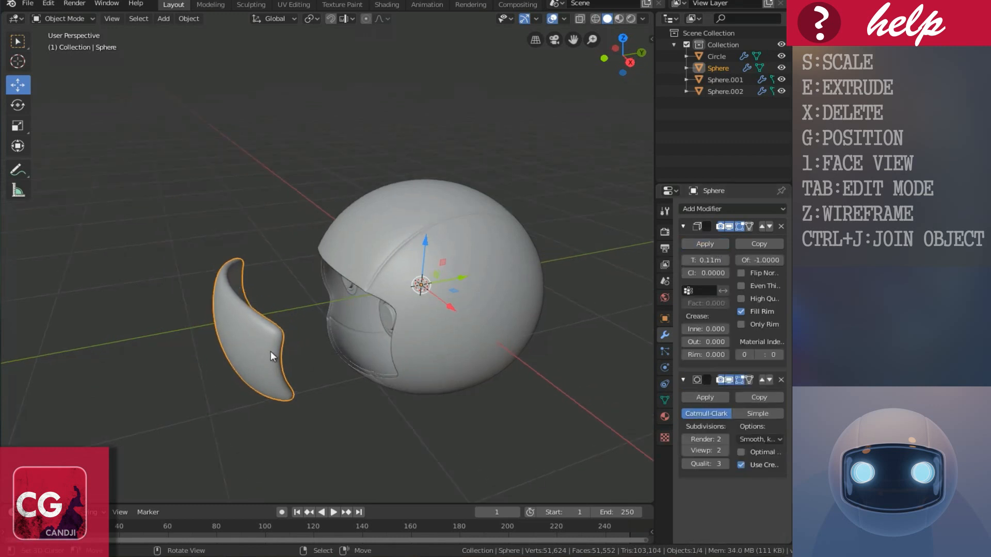
{"action": "left_click", "coordinate": [184, 17]}
{"action": "mouse_move", "coordinate": [206, 42]}
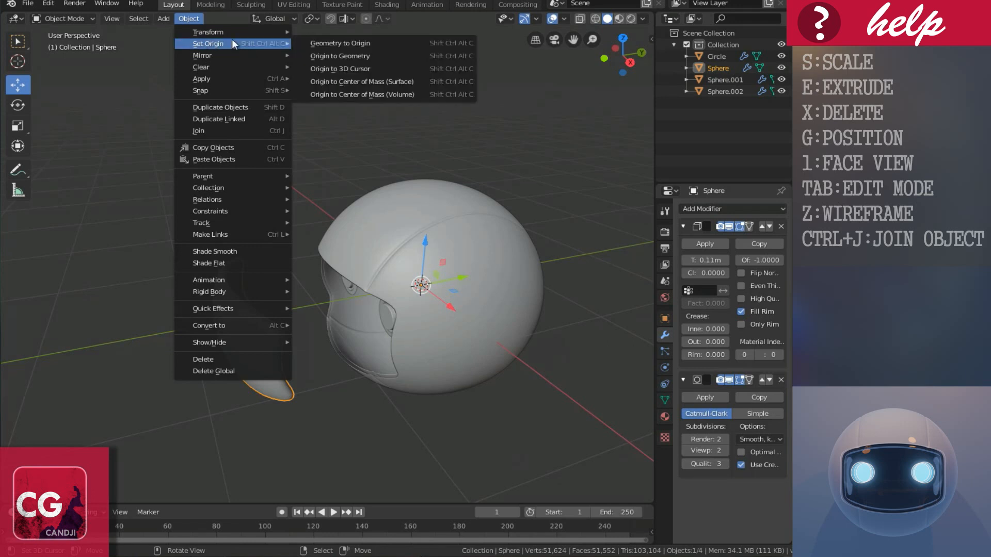
{"action": "left_click", "coordinate": [359, 55]}
Move the visor panel 0.812 m along Y into the head's front opening.
{"action": "left_click_drag", "start_coordinate": [284, 320], "coordinate": [384, 313]}
{"action": "scroll", "coordinate": [376, 350], "scroll_direction": "up", "scroll_amount": 2}
{"action": "middle_click_drag", "start_coordinate": [377, 349], "coordinate": [458, 302]}
Scale the visor panel uniformly by 1.051 in front view to fill the opening.
{"action": "key", "text": "KP_1"}
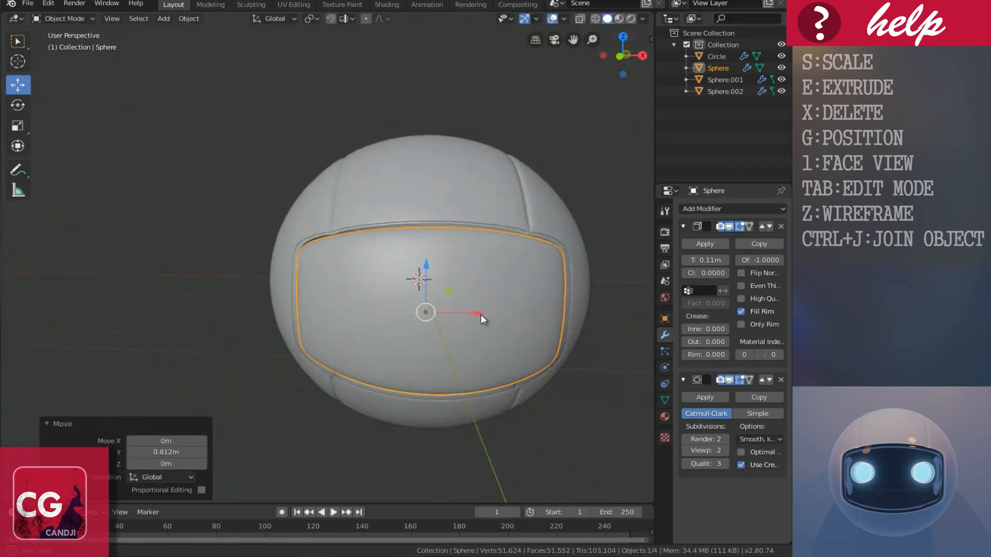
{"action": "scroll", "coordinate": [477, 313], "scroll_direction": "up", "scroll_amount": 4}
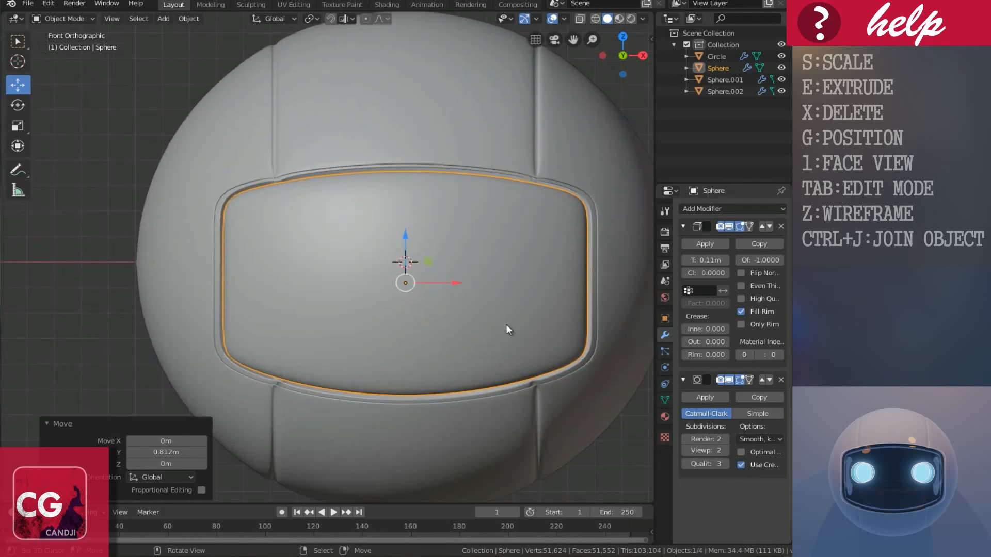
{"action": "key", "text": "s"}
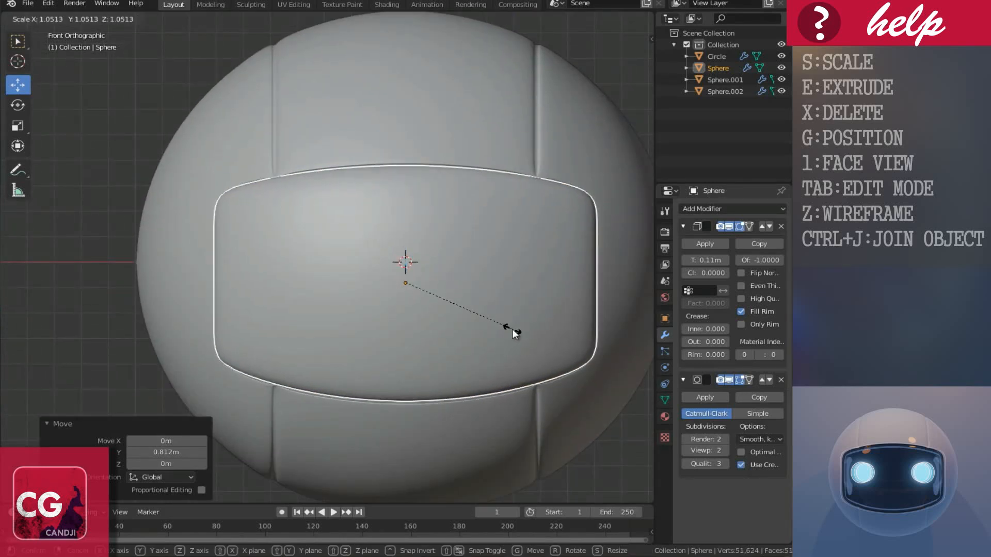
{"action": "left_click", "coordinate": [512, 329]}
Fine-tune the visor's fit by moving it 0.00809 m along Y and scaling it by 0.999.
{"action": "middle_click_drag", "start_coordinate": [481, 287], "coordinate": [386, 339]}
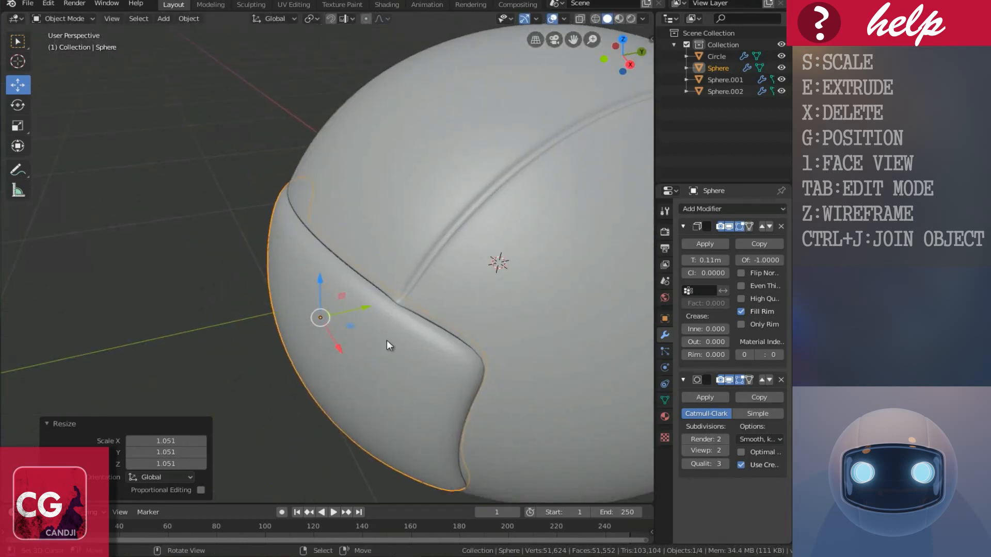
{"action": "key", "text": "g"}
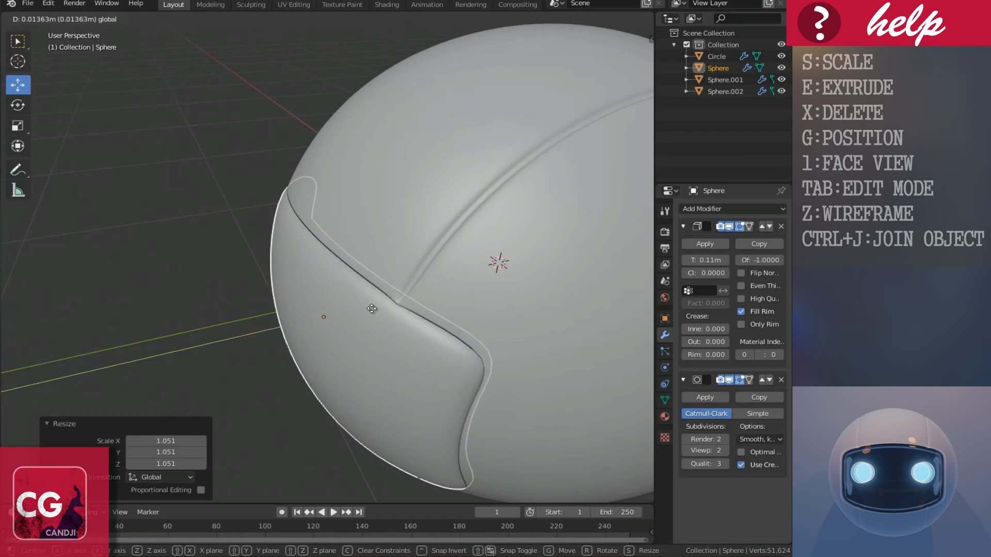
{"action": "left_click_drag", "start_coordinate": [371, 309], "coordinate": [372, 312]}
{"action": "middle_click_drag", "start_coordinate": [373, 311], "coordinate": [441, 293]}
{"action": "scroll", "coordinate": [440, 291], "scroll_direction": "up", "scroll_amount": 2}
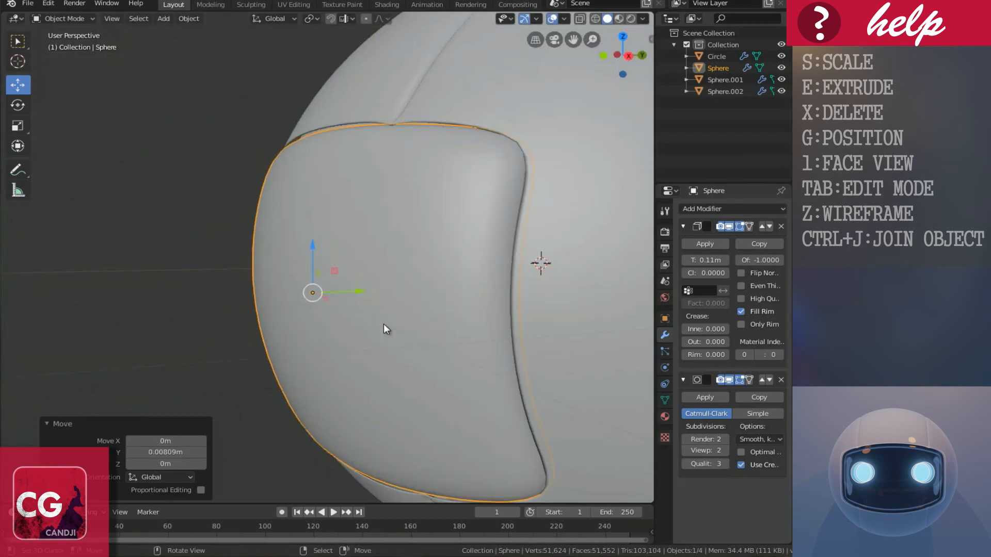
{"action": "key", "text": "s"}
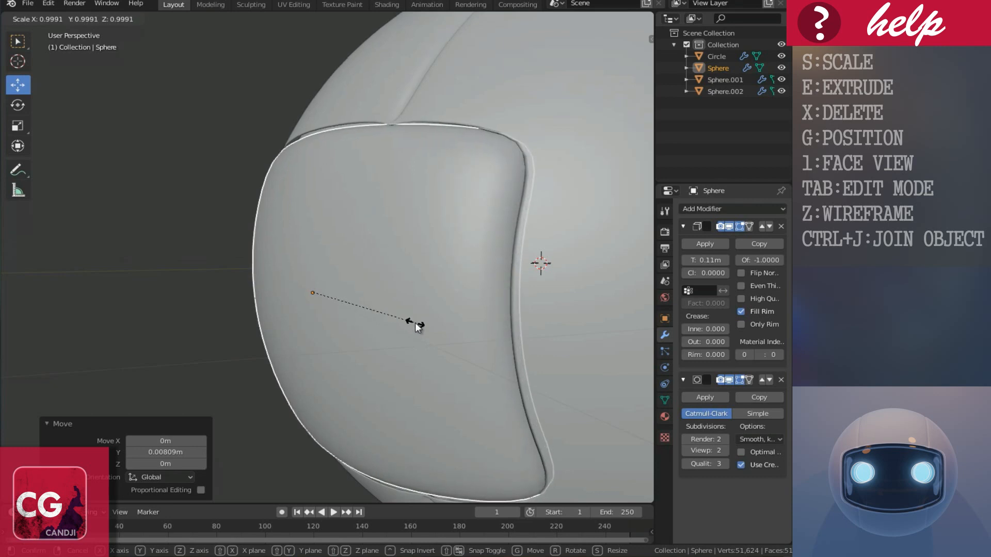
{"action": "left_click", "coordinate": [415, 323]}
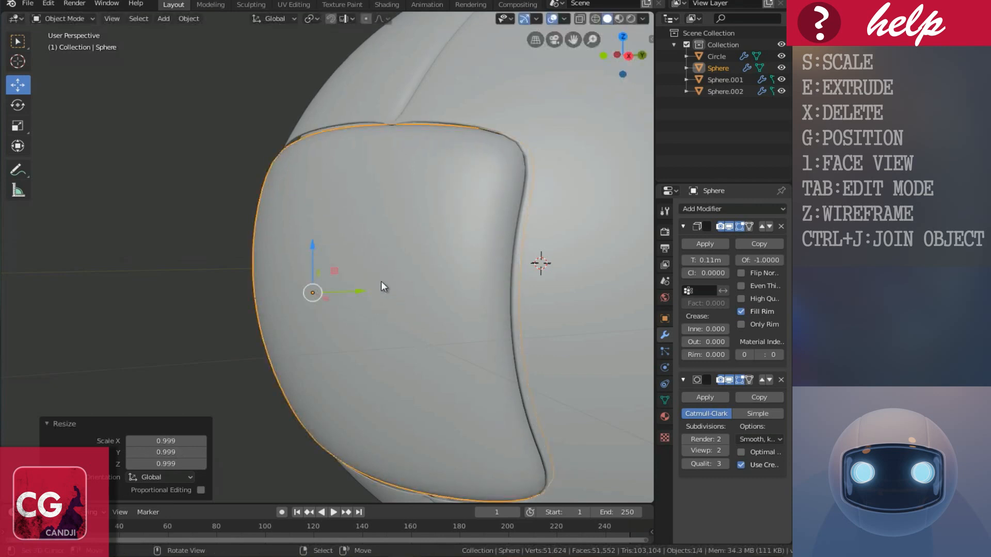
Move the visor panel -0.0138 m along Y, slightly out of the head.
{"action": "right_click", "coordinate": [351, 292], "text": "shift"}
{"action": "key", "text": "g"}
{"action": "key", "text": "y"}
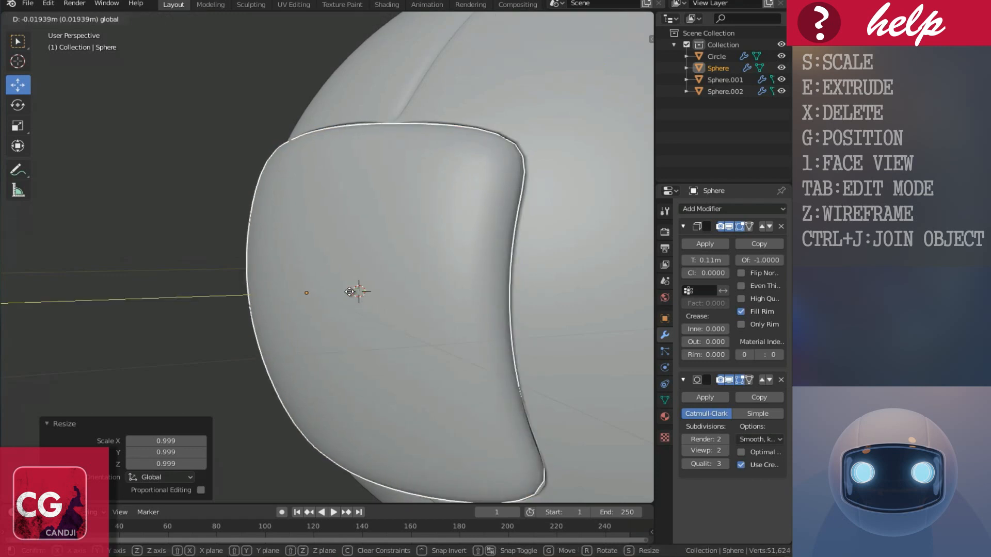
{"action": "left_click", "coordinate": [353, 263]}
{"action": "scroll", "coordinate": [354, 258], "scroll_direction": "down", "scroll_amount": 5}
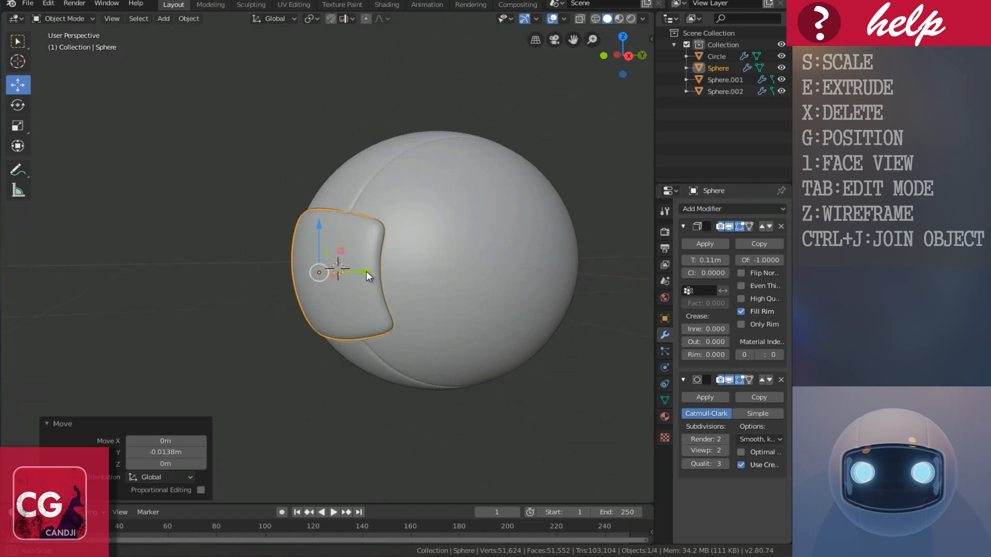
Apply the visor's Solidify modifier and isolate its mesh in Edit Mode, with the subdivision modifier adjusted to the edit cage.
{"action": "middle_click_drag", "start_coordinate": [366, 271], "coordinate": [456, 283]}
{"action": "scroll", "coordinate": [367, 269], "scroll_direction": "up", "scroll_amount": 2}
{"action": "middle_click_drag", "start_coordinate": [367, 268], "coordinate": [626, 314]}
{"action": "scroll", "coordinate": [443, 286], "scroll_direction": "down", "scroll_amount": 3}
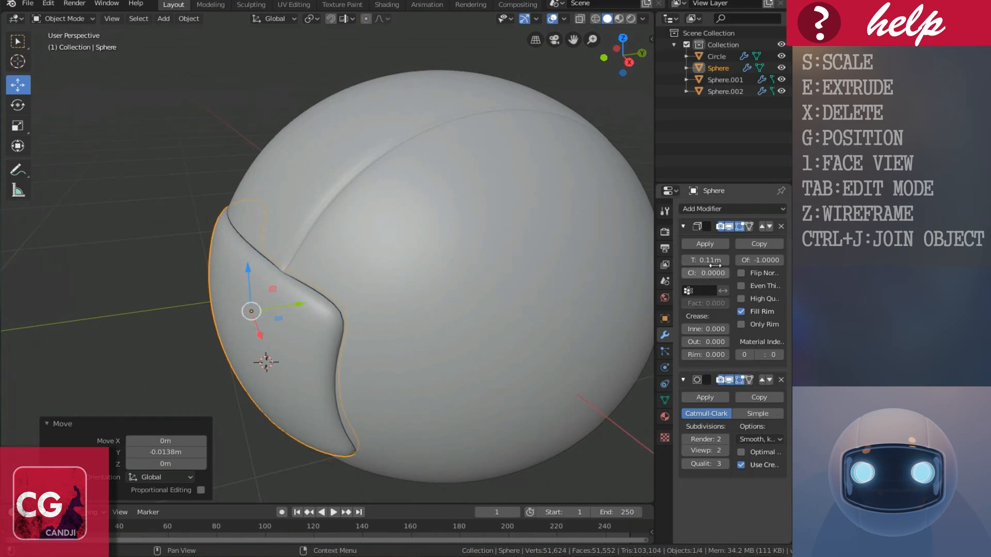
{"action": "left_click", "coordinate": [704, 243]}
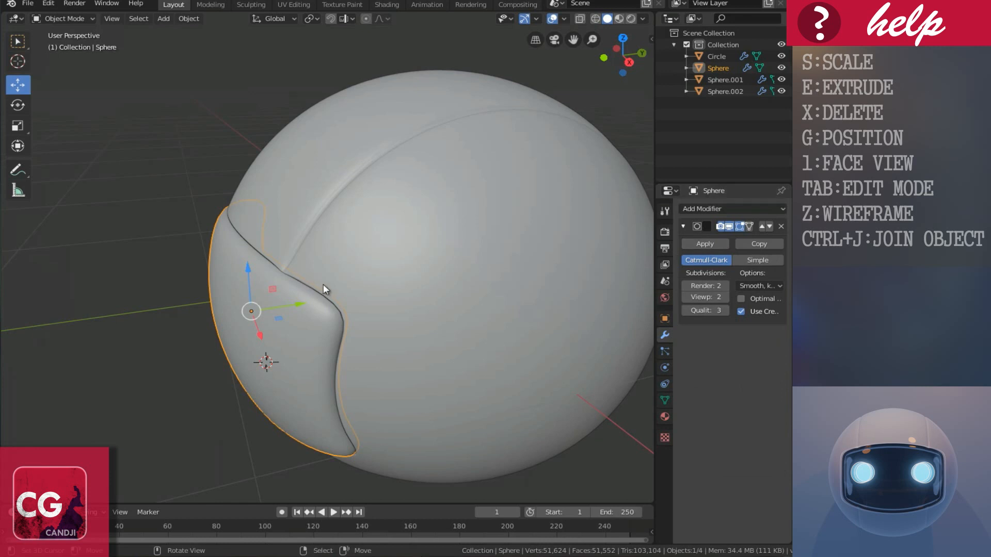
{"action": "key", "text": "Tab"}
{"action": "key", "text": "KP_Divide"}
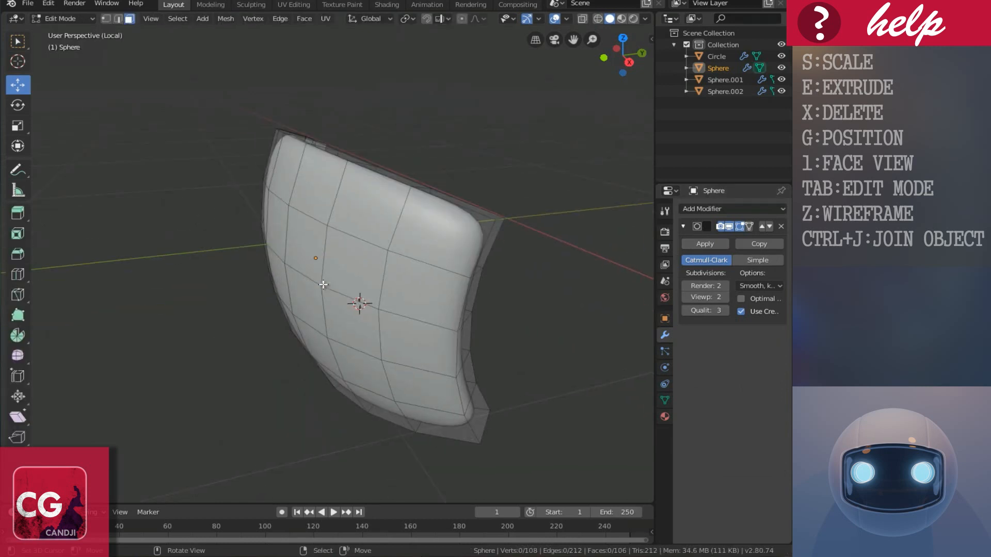
{"action": "middle_click_drag", "start_coordinate": [326, 278], "coordinate": [199, 261]}
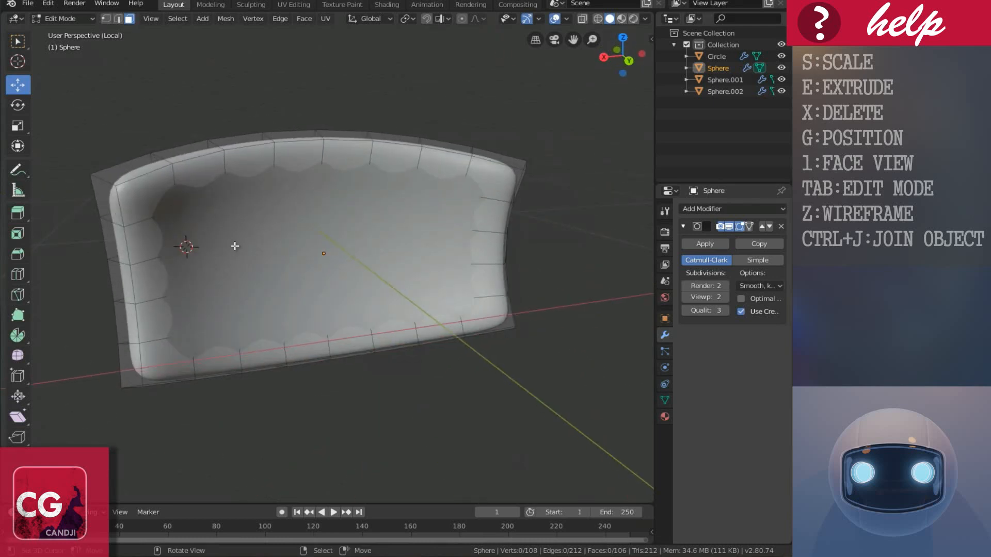
{"action": "left_click", "coordinate": [750, 226]}
{"action": "middle_click_drag", "start_coordinate": [280, 259], "coordinate": [302, 275]}
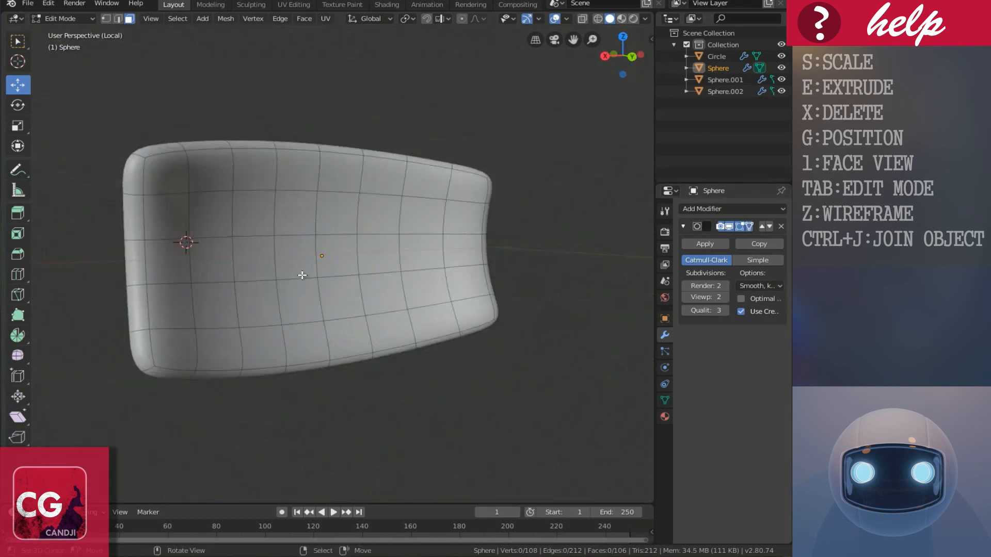
Circle-select the inner and rim faces of the visor, leaving the outer front faces unselected.
{"action": "key", "text": "c"}
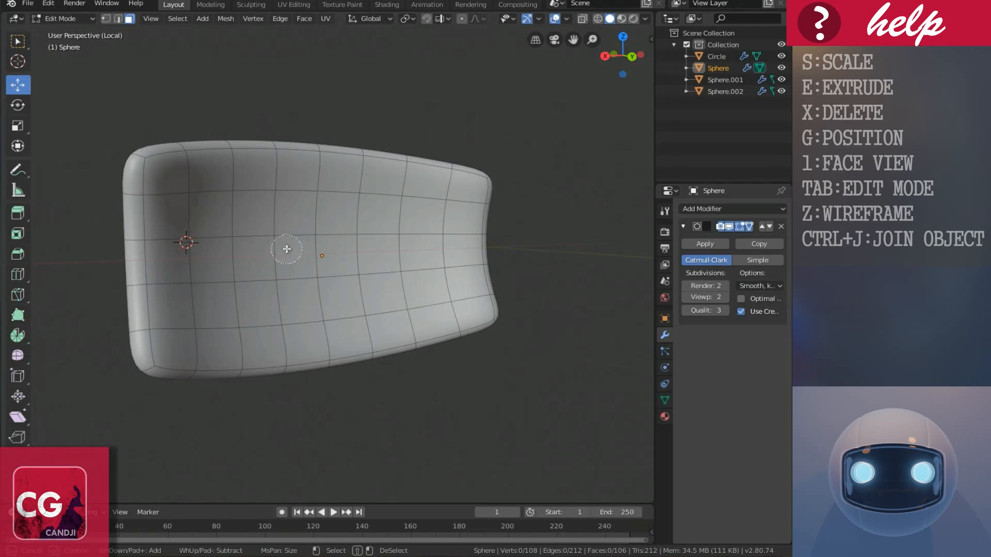
{"action": "scroll", "coordinate": [290, 248], "scroll_direction": "down", "scroll_amount": 4}
{"action": "mouse_move", "coordinate": [291, 248]}
{"action": "left_mouse_down"}
{"action": "mouse_move", "coordinate": [397, 248]}
{"action": "mouse_move", "coordinate": [454, 232]}
{"action": "mouse_move", "coordinate": [454, 242]}
{"action": "mouse_move", "coordinate": [294, 299]}
{"action": "left_mouse_up"}
{"action": "mouse_move", "coordinate": [328, 305]}
{"action": "left_mouse_down"}
{"action": "mouse_move", "coordinate": [279, 340]}
{"action": "mouse_move", "coordinate": [196, 361]}
{"action": "mouse_move", "coordinate": [176, 233]}
{"action": "mouse_move", "coordinate": [227, 160]}
{"action": "mouse_move", "coordinate": [351, 131]}
{"action": "mouse_move", "coordinate": [464, 188]}
{"action": "mouse_move", "coordinate": [471, 295]}
{"action": "left_mouse_up"}
{"action": "key", "text": "Escape"}
{"action": "mouse_move", "coordinate": [406, 271]}
{"action": "middle_mouse_down"}
{"action": "mouse_move", "coordinate": [392, 269]}
{"action": "mouse_move", "coordinate": [420, 294]}
{"action": "mouse_move", "coordinate": [393, 253]}
{"action": "middle_mouse_up"}
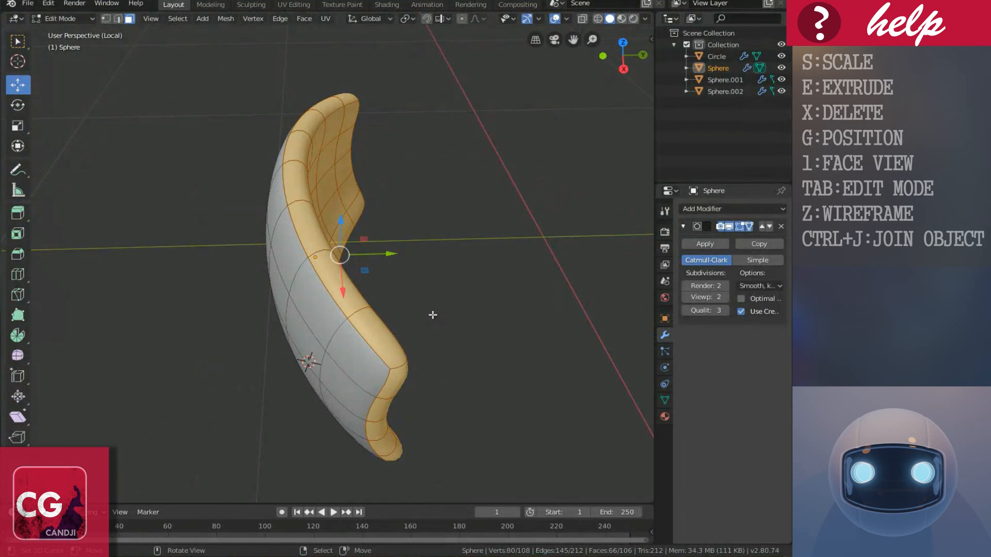
Extrude the selected visor faces about 0.065 m along Y and return to the full scene in Object Mode.
{"action": "key", "text": "e"}
{"action": "key", "text": "y"}
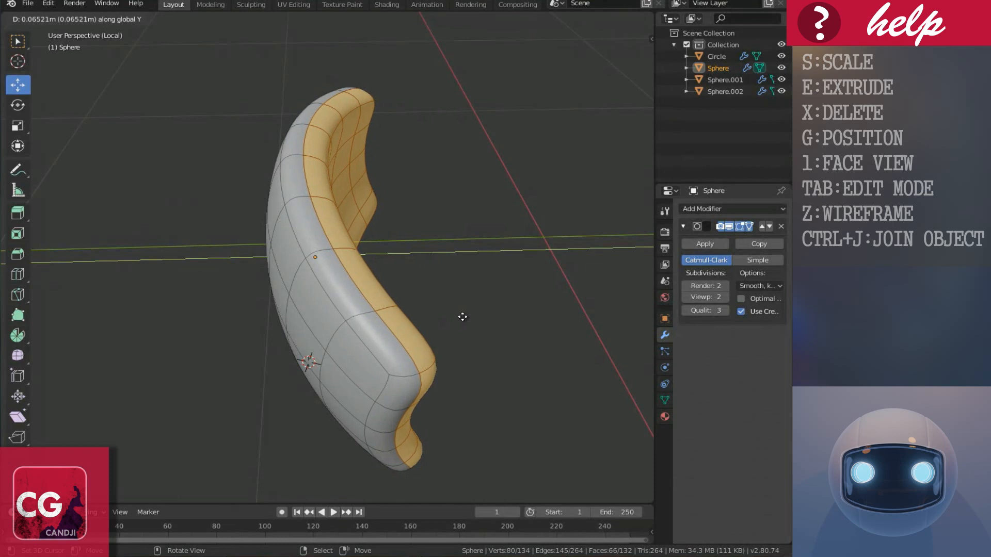
{"action": "left_click", "coordinate": [465, 318]}
{"action": "middle_click_drag", "start_coordinate": [464, 318], "coordinate": [398, 265]}
{"action": "key", "text": "Tab"}
{"action": "key", "text": "KP_Divide"}
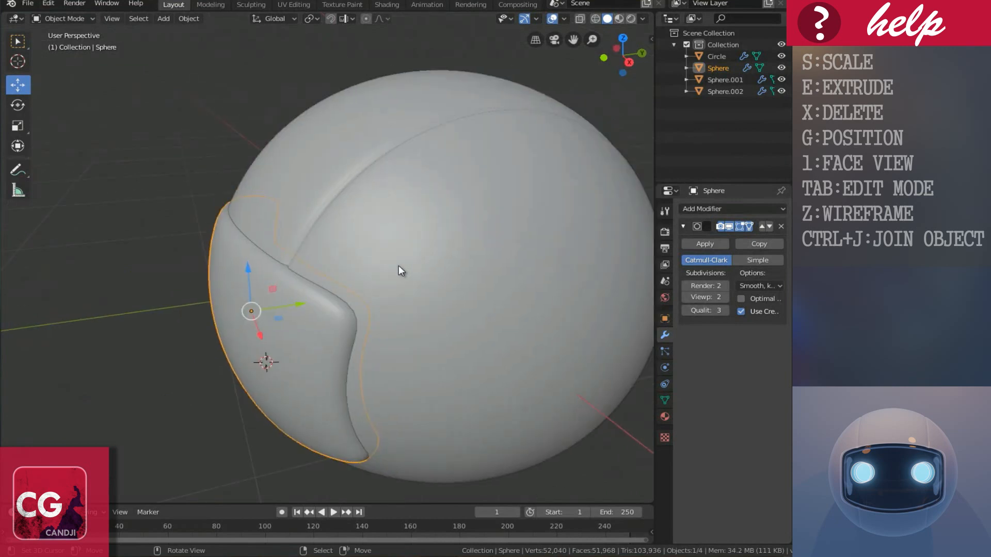
Open the Shading workspace and give the outer head shell a new material with roughness 0.
{"action": "left_click", "coordinate": [509, 291]}
{"action": "scroll", "coordinate": [401, 284], "scroll_direction": "down", "scroll_amount": 3}
{"action": "mouse_move", "coordinate": [401, 284]}
{"action": "middle_mouse_down"}
{"action": "mouse_move", "coordinate": [454, 261]}
{"action": "mouse_move", "coordinate": [498, 323]}
{"action": "mouse_move", "coordinate": [562, 307]}
{"action": "mouse_move", "coordinate": [515, 248]}
{"action": "mouse_move", "coordinate": [347, 289]}
{"action": "mouse_move", "coordinate": [497, 323]}
{"action": "mouse_move", "coordinate": [444, 305]}
{"action": "mouse_move", "coordinate": [433, 270]}
{"action": "mouse_move", "coordinate": [384, 283]}
{"action": "middle_mouse_up"}
{"action": "scroll", "coordinate": [442, 304], "scroll_direction": "down", "scroll_amount": 2}
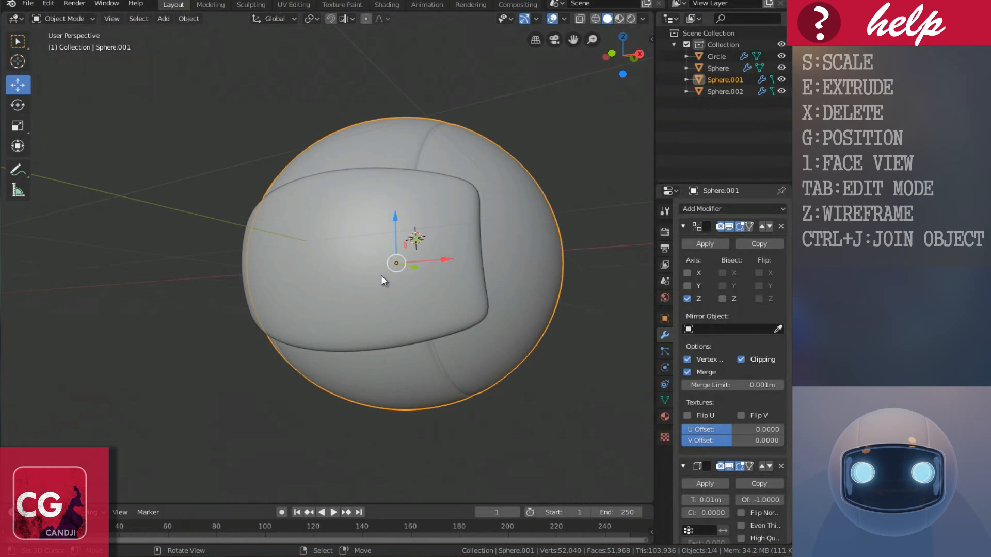
{"action": "middle_click_drag", "start_coordinate": [327, 263], "coordinate": [318, 284]}
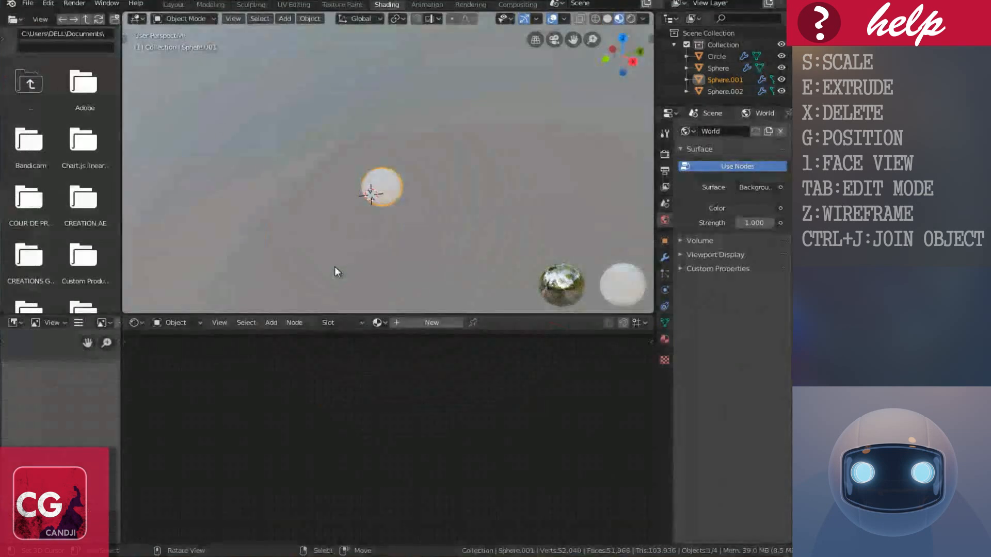
{"action": "scroll", "coordinate": [419, 164], "scroll_direction": "up", "scroll_amount": 8}
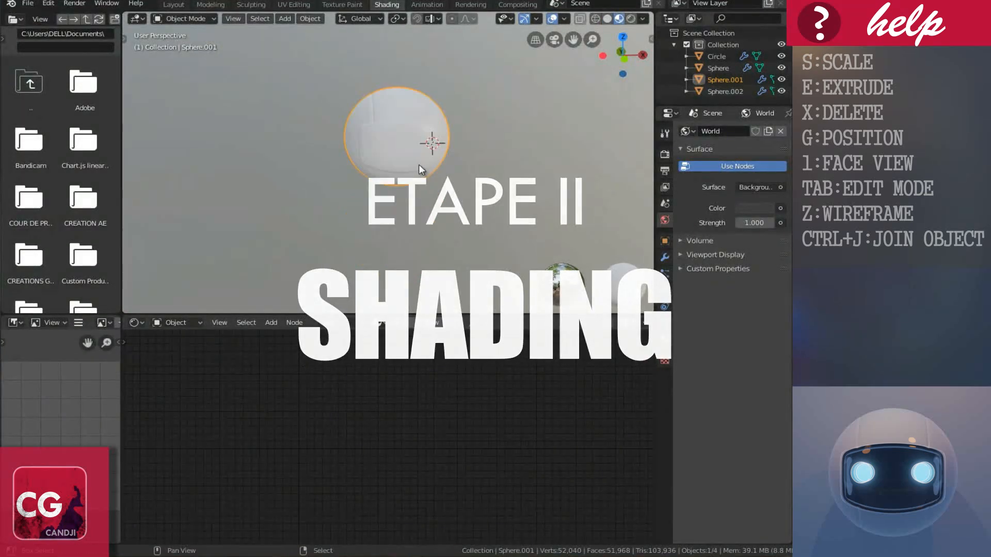
{"action": "scroll", "coordinate": [418, 164], "scroll_direction": "up", "scroll_amount": 4, "text": "shift"}
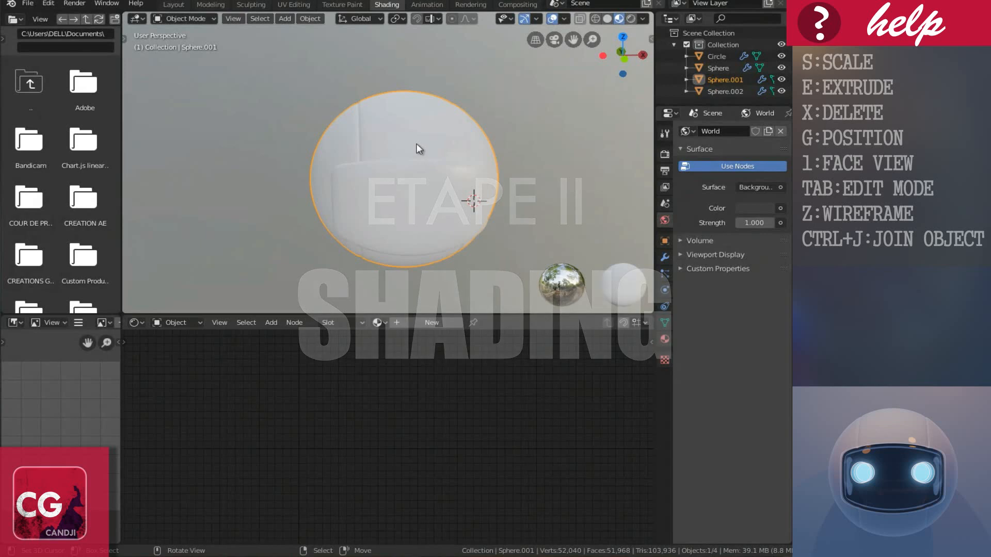
{"action": "left_click", "coordinate": [427, 322]}
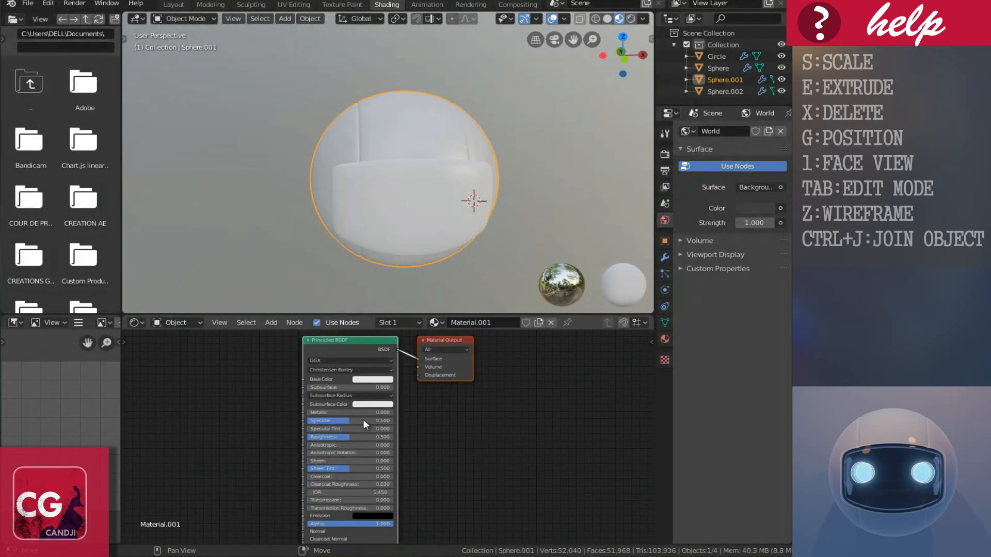
{"action": "scroll", "coordinate": [364, 421], "scroll_direction": "up", "scroll_amount": 2}
{"action": "left_click_drag", "start_coordinate": [377, 439], "coordinate": [316, 440]}
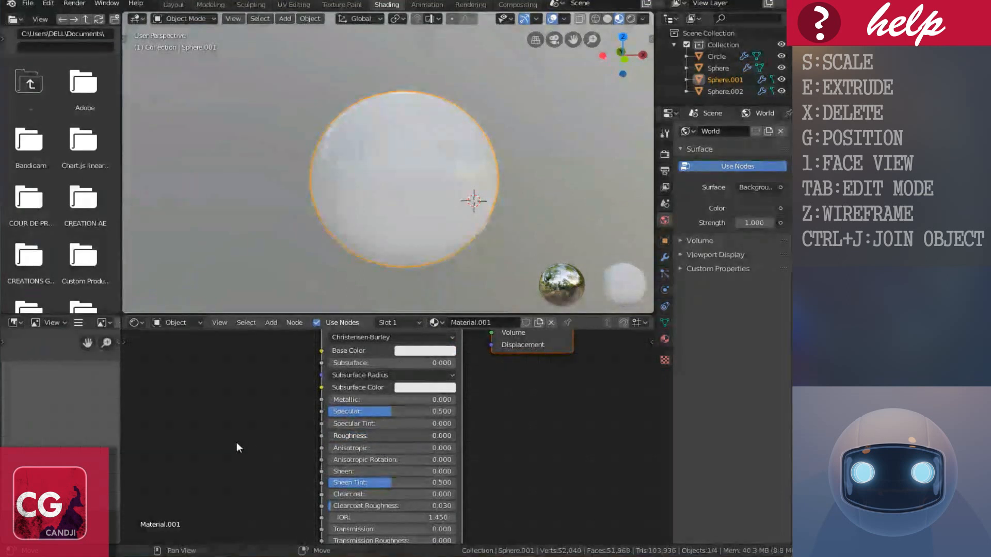
Add a new material to the front visor and set its transmission to 1.000.
{"action": "scroll", "coordinate": [465, 154], "scroll_direction": "up", "scroll_amount": 1}
{"action": "middle_click_drag", "start_coordinate": [503, 186], "coordinate": [449, 169]}
{"action": "left_click", "coordinate": [447, 165]}
{"action": "middle_click_drag", "start_coordinate": [507, 175], "coordinate": [473, 227]}
{"action": "left_click", "coordinate": [433, 322]}
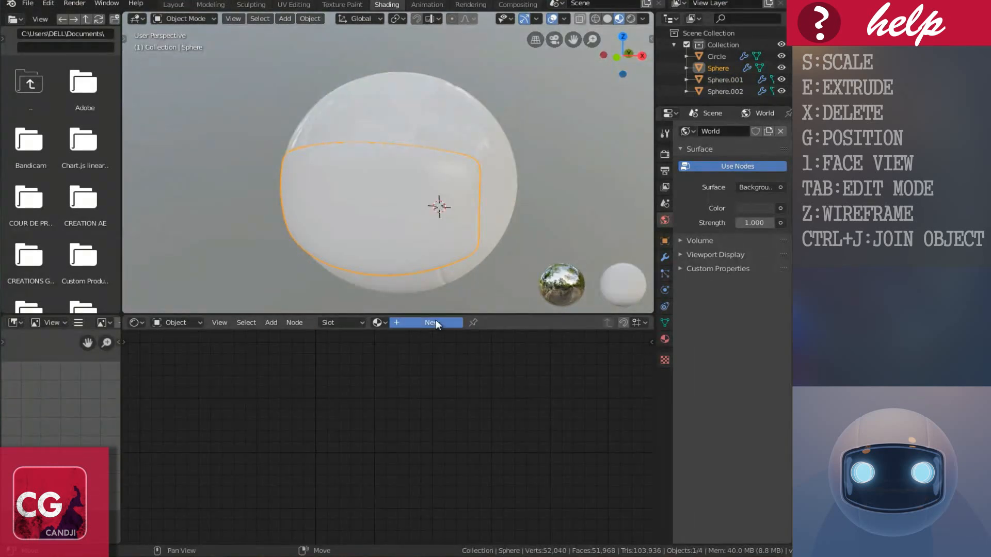
{"action": "scroll", "coordinate": [474, 463], "scroll_direction": "up", "scroll_amount": 4}
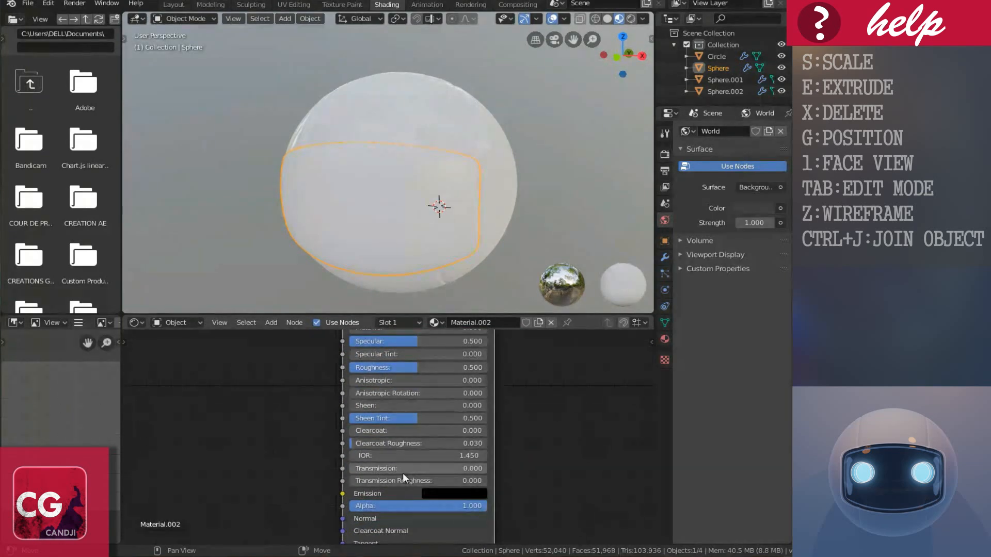
{"action": "scroll", "coordinate": [397, 470], "scroll_direction": "up", "scroll_amount": 2}
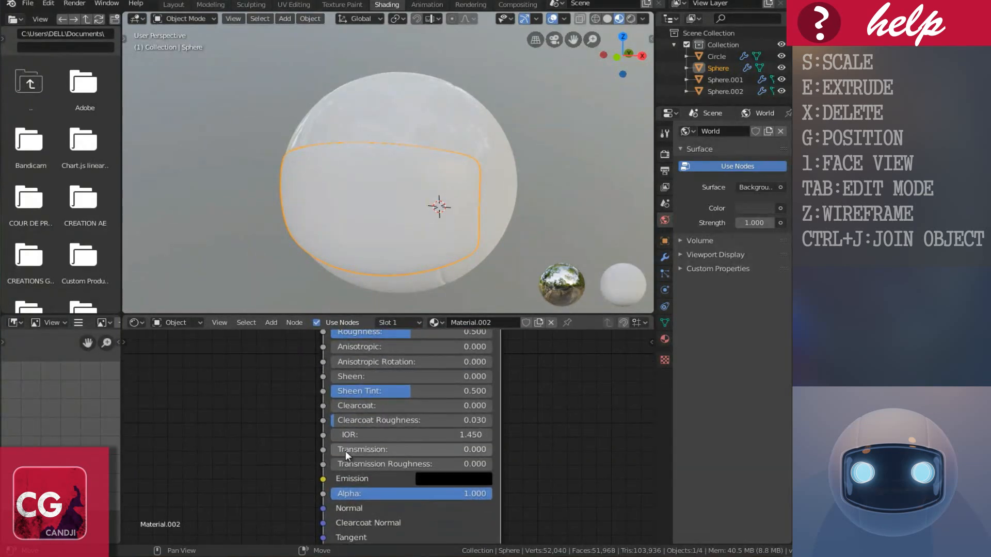
{"action": "left_click_drag", "start_coordinate": [345, 451], "coordinate": [671, 444]}
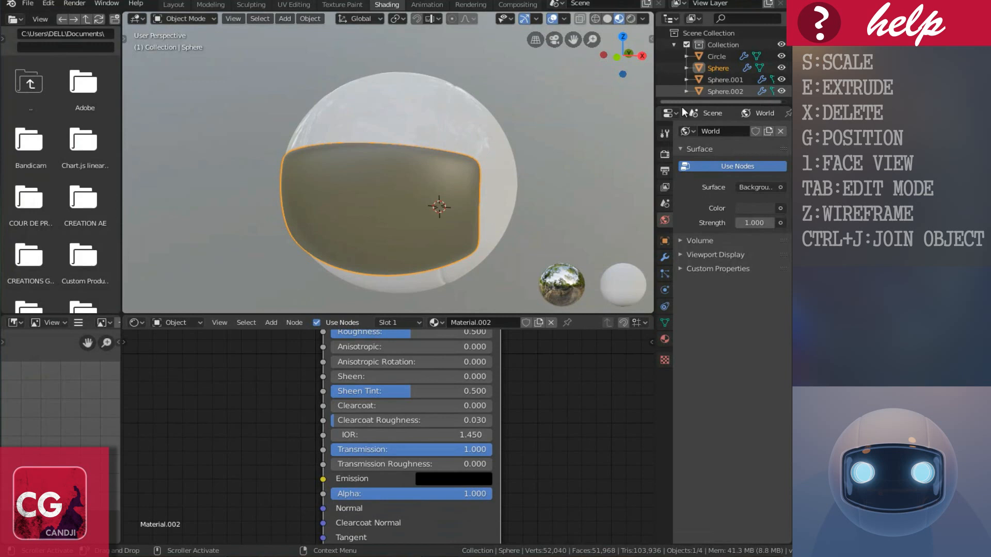
Enable Screen Space Reflections with Refraction in the Eevee render settings.
{"action": "left_click", "coordinate": [664, 154]}
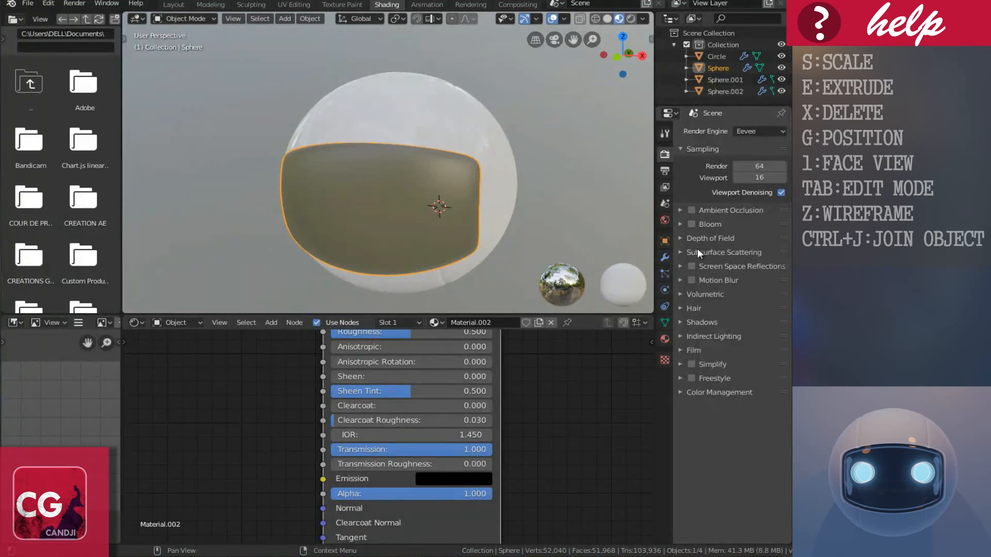
{"action": "left_click", "coordinate": [691, 266]}
{"action": "left_click", "coordinate": [681, 269]}
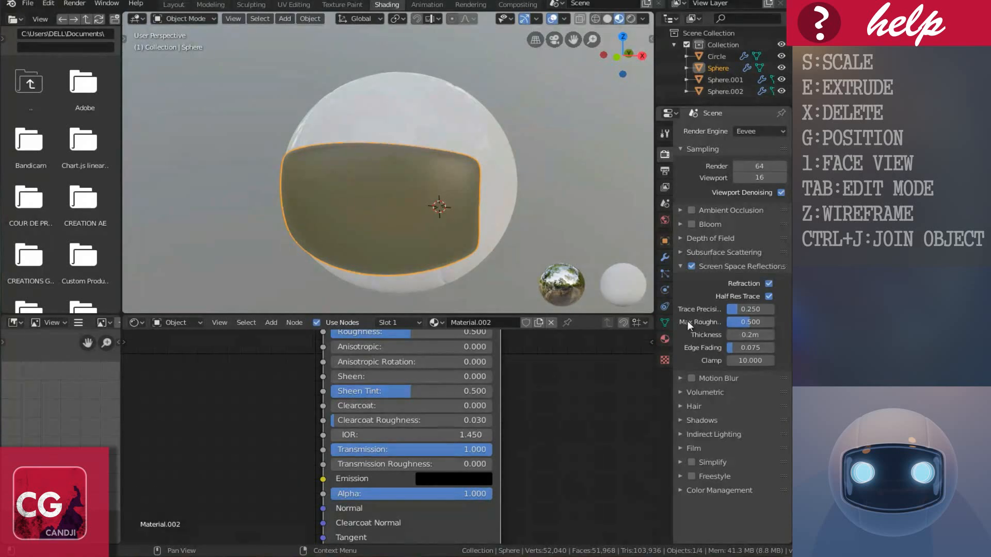
Enable Screen Space Refraction on the visor material and set its blend mode to Additive.
{"action": "left_click", "coordinate": [664, 338]}
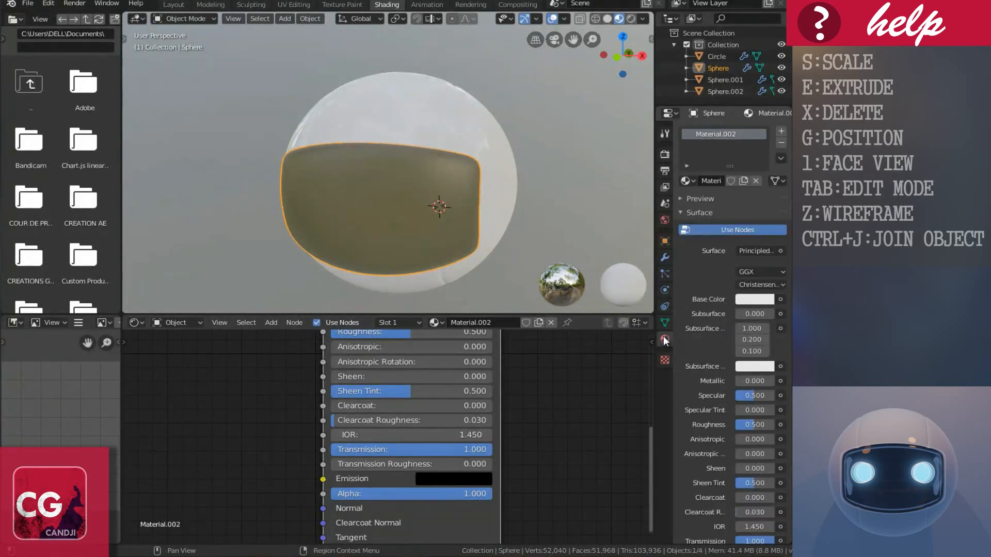
{"action": "scroll", "coordinate": [697, 353], "scroll_direction": "down", "scroll_amount": 12}
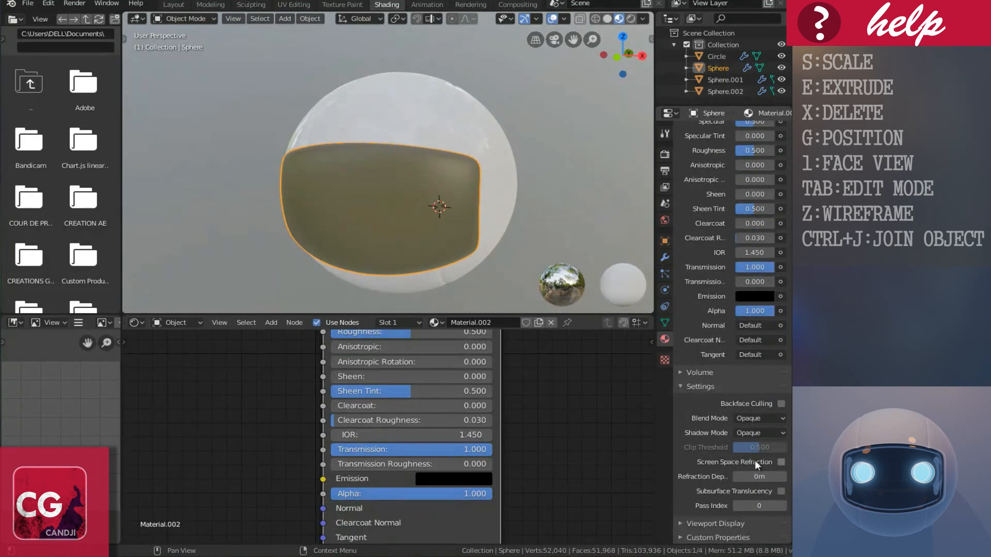
{"action": "left_click", "coordinate": [780, 462]}
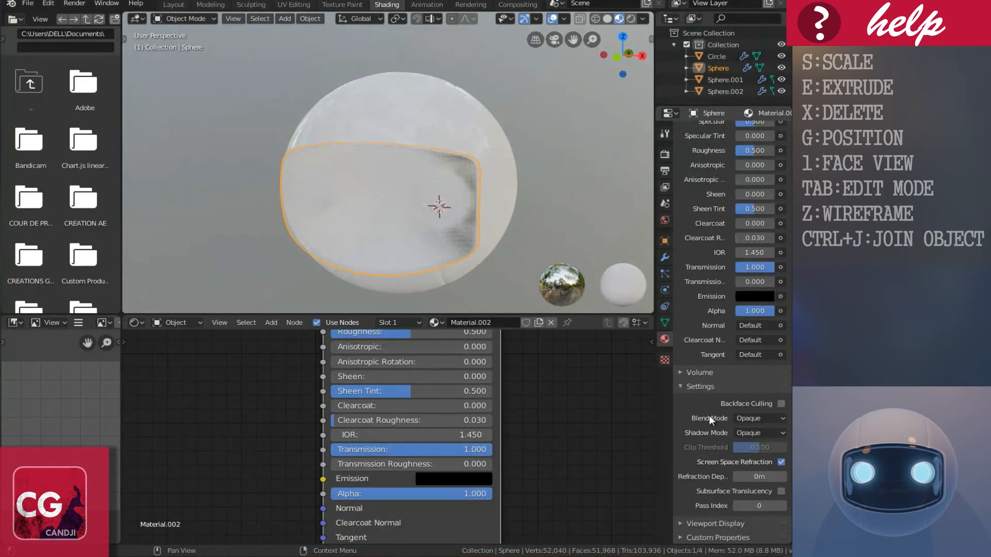
{"action": "left_click", "coordinate": [743, 416]}
{"action": "left_click", "coordinate": [726, 444]}
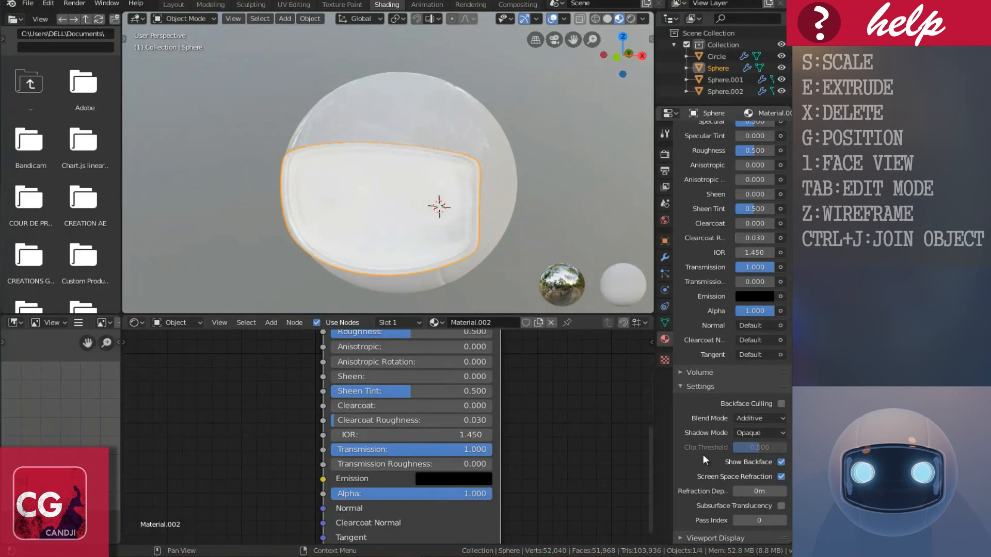
Set the visor material's roughness to 0.
{"action": "middle_click_drag", "start_coordinate": [426, 397], "coordinate": [427, 480]}
{"action": "middle_click_drag", "start_coordinate": [407, 423], "coordinate": [408, 444]}
{"action": "left_click_drag", "start_coordinate": [392, 436], "coordinate": [390, 436]}
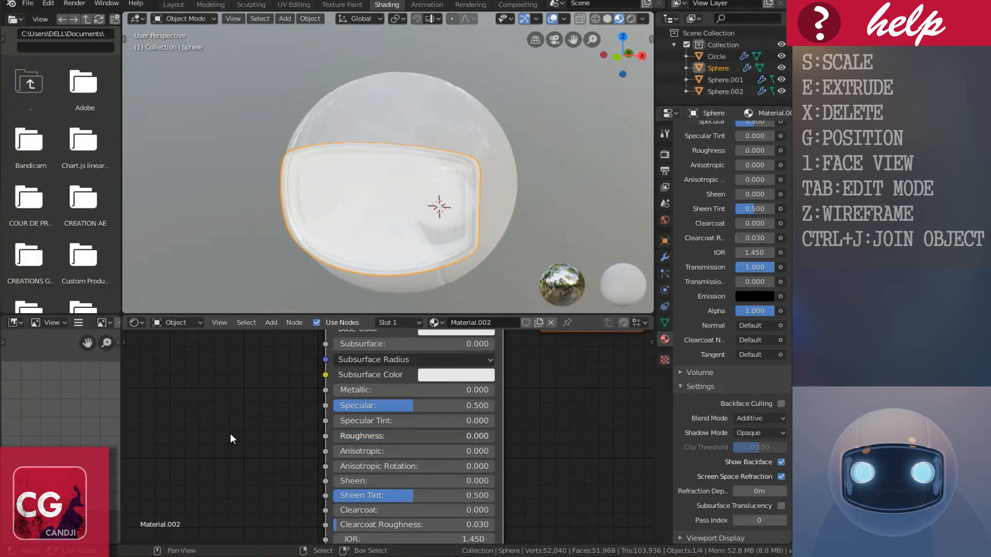
{"action": "middle_click_drag", "start_coordinate": [473, 225], "coordinate": [392, 199]}
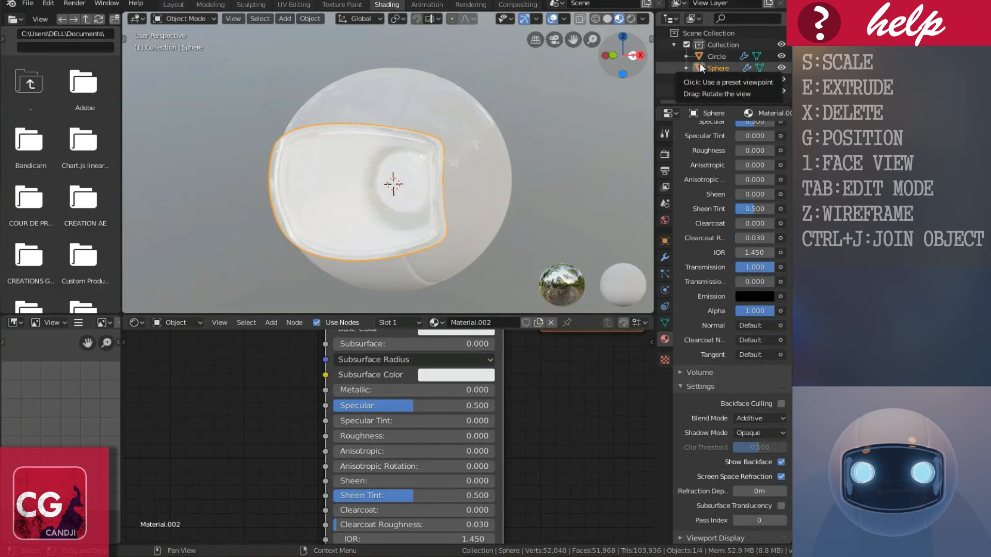
Hide the visor and give the inner shell a new material with black base color and roughness 0.
{"action": "left_click", "coordinate": [778, 66]}
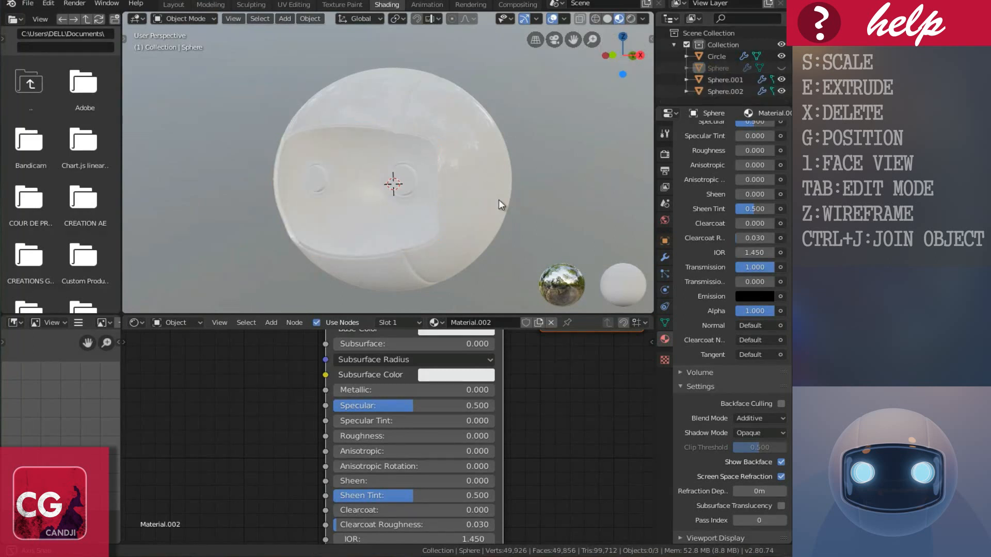
{"action": "left_click", "coordinate": [439, 215]}
{"action": "middle_click_drag", "start_coordinate": [410, 218], "coordinate": [474, 220]}
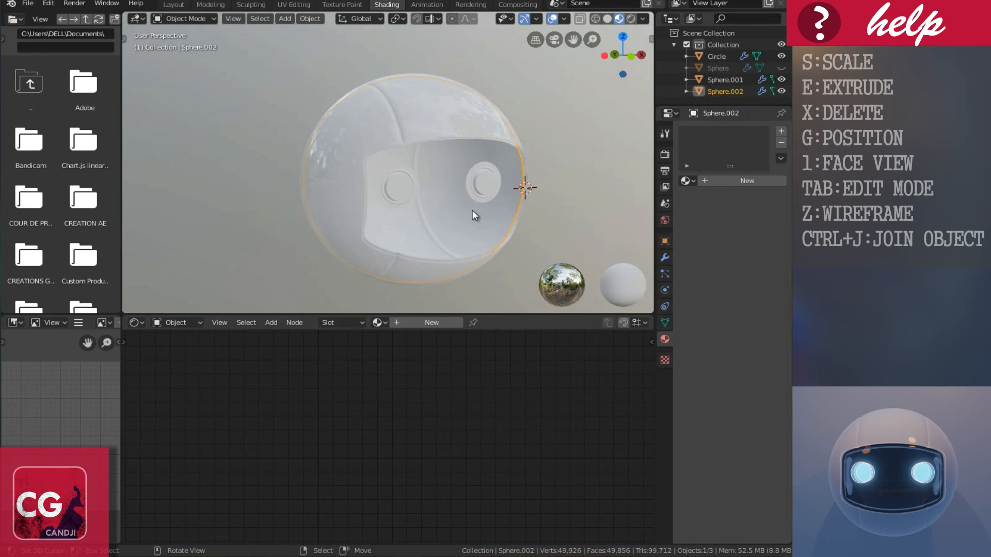
{"action": "left_click", "coordinate": [432, 323]}
{"action": "scroll", "coordinate": [463, 406], "scroll_direction": "up", "scroll_amount": 3}
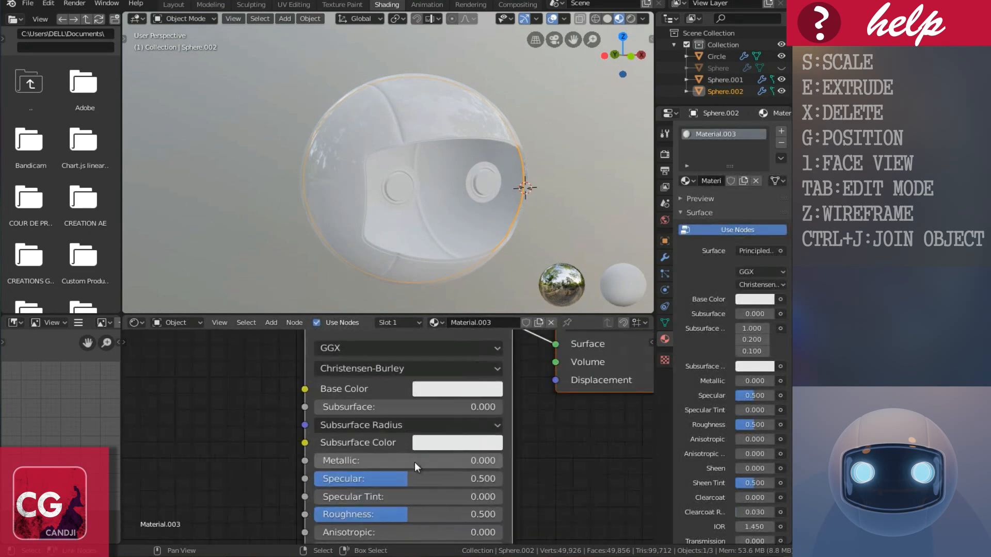
{"action": "left_click", "coordinate": [445, 391]}
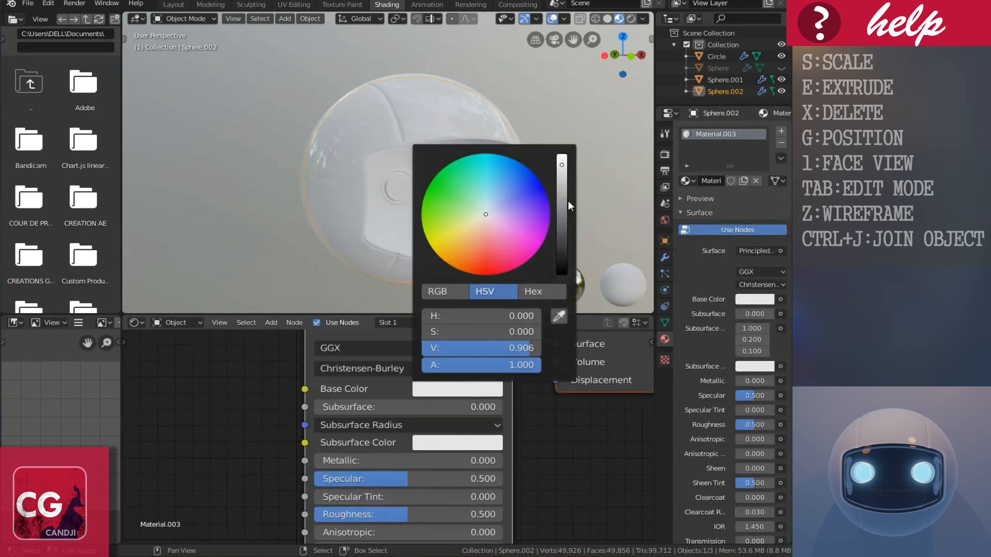
{"action": "left_click_drag", "start_coordinate": [568, 204], "coordinate": [557, 273]}
{"action": "middle_click_drag", "start_coordinate": [392, 511], "coordinate": [391, 467]}
{"action": "left_click_drag", "start_coordinate": [391, 466], "coordinate": [159, 472]}
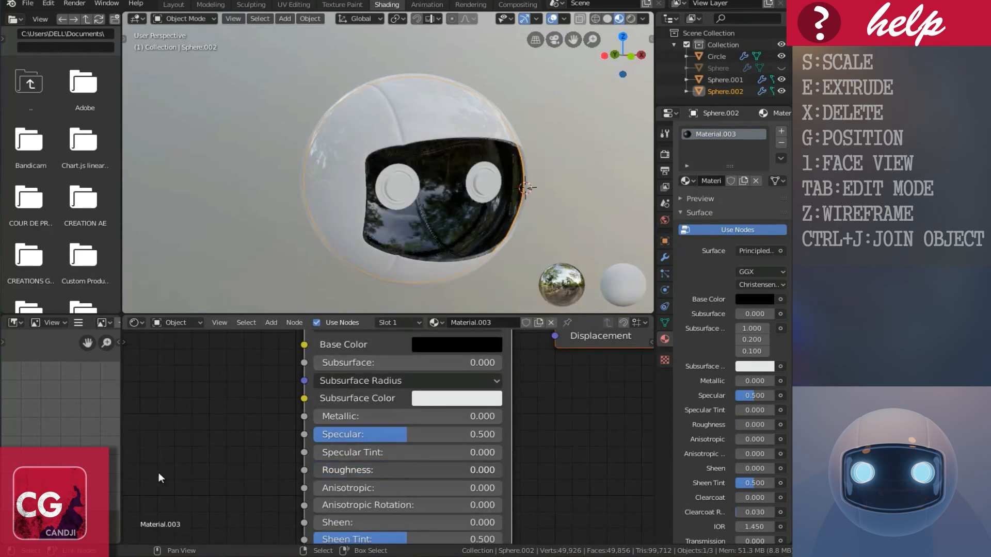
Enter Edit Mode on the eye disc and select its centre vertex in vertex select mode.
{"action": "middle_click_drag", "start_coordinate": [496, 185], "coordinate": [454, 169]}
{"action": "left_click", "coordinate": [462, 172]}
{"action": "middle_click_drag", "start_coordinate": [522, 193], "coordinate": [469, 197]}
{"action": "scroll", "coordinate": [465, 196], "scroll_direction": "up", "scroll_amount": 5}
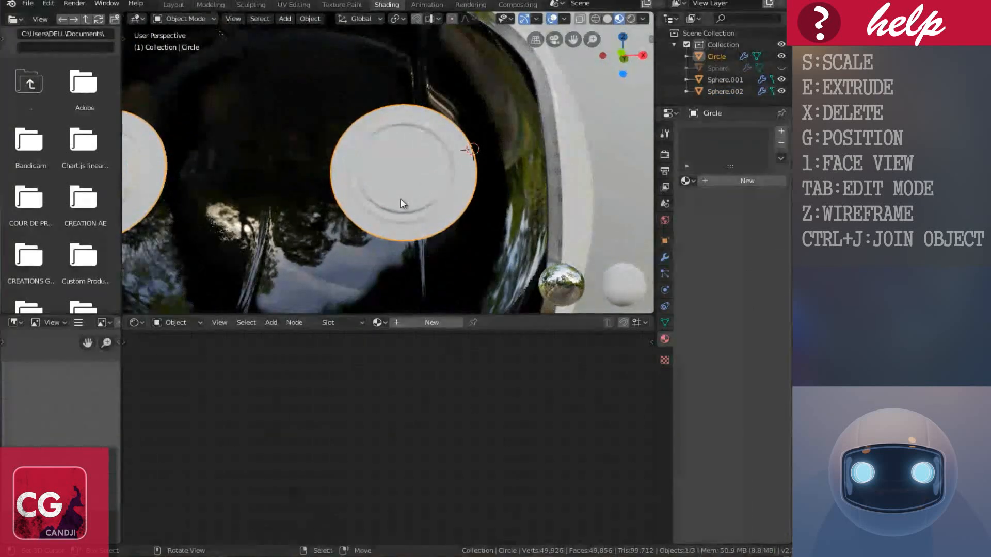
{"action": "key", "text": "Tab"}
{"action": "scroll", "coordinate": [417, 196], "scroll_direction": "up", "scroll_amount": 5}
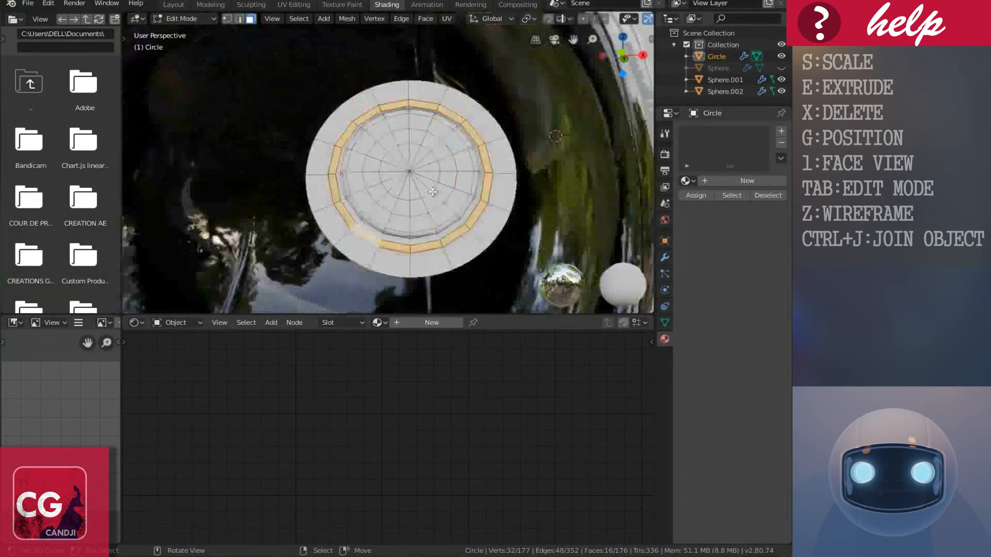
{"action": "key", "text": "ctrl+Tab"}
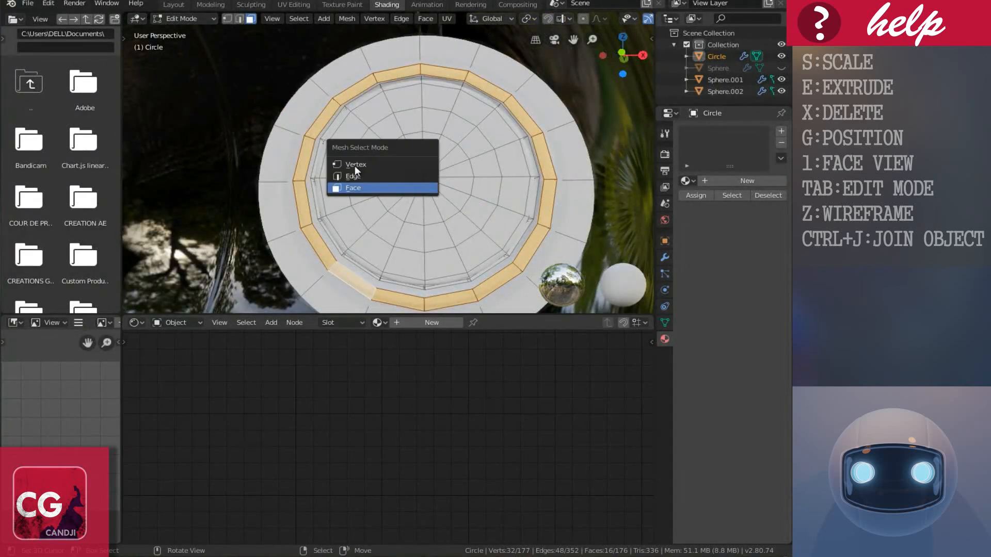
{"action": "left_click", "coordinate": [354, 166]}
{"action": "left_click", "coordinate": [420, 177]}
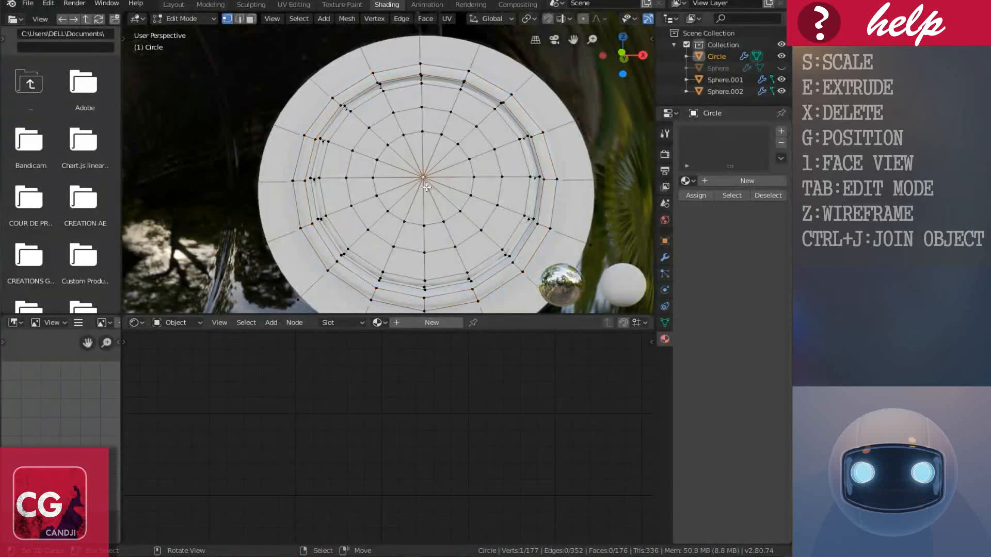
Grow the selection from the eye's centre vertex to cover the inner disc up to its groove, excluding the outer rings.
{"action": "scroll", "coordinate": [414, 164], "scroll_direction": "down", "scroll_amount": 3}
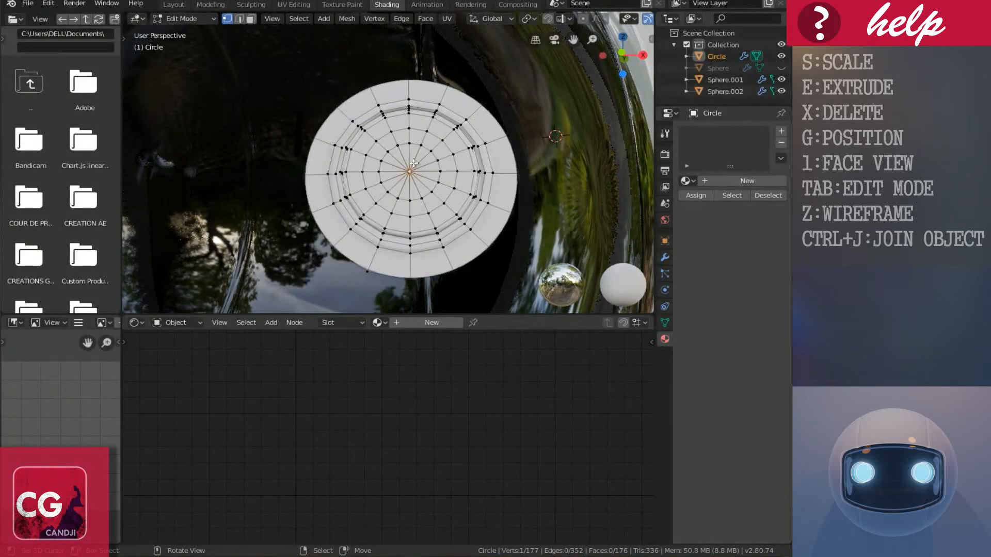
{"action": "key", "text": "ctrl+KP_Add"}
{"action": "key", "text": "ctrl+KP_Add"}
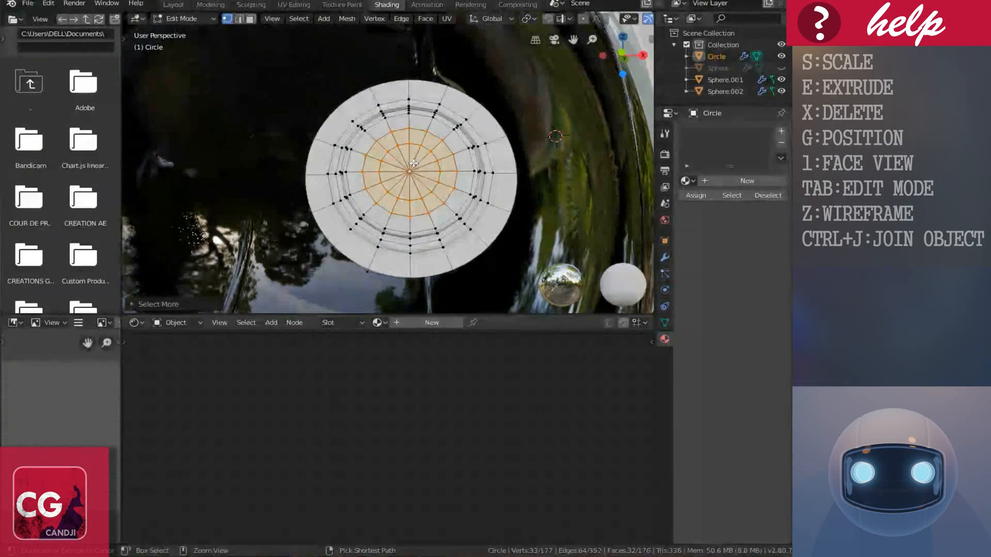
{"action": "key", "text": "ctrl+KP_Add"}
{"action": "key", "text": "ctrl+KP_Add"}
{"action": "key", "text": "ctrl+KP_Add"}
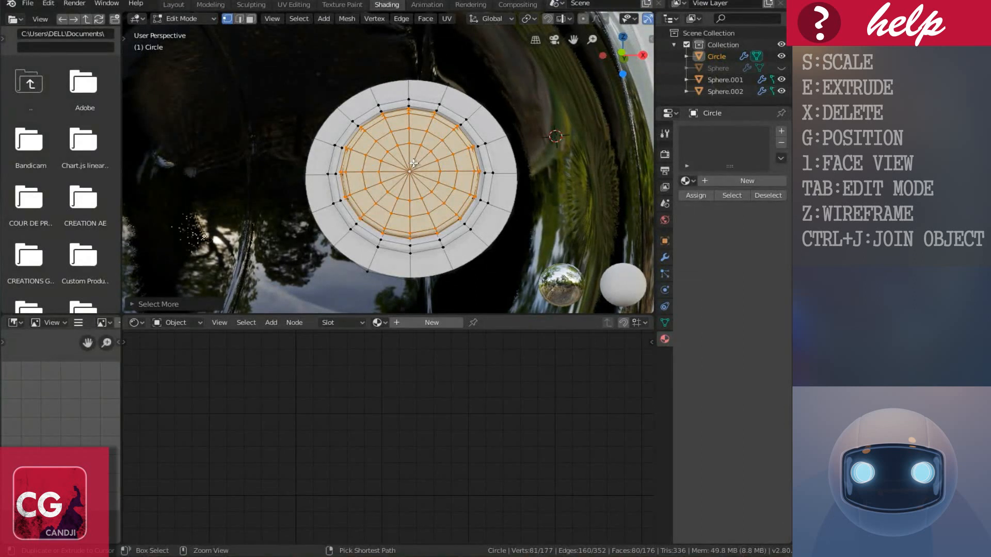
{"action": "key", "text": "ctrl+KP_Add"}
{"action": "key", "text": "ctrl+KP_Add"}
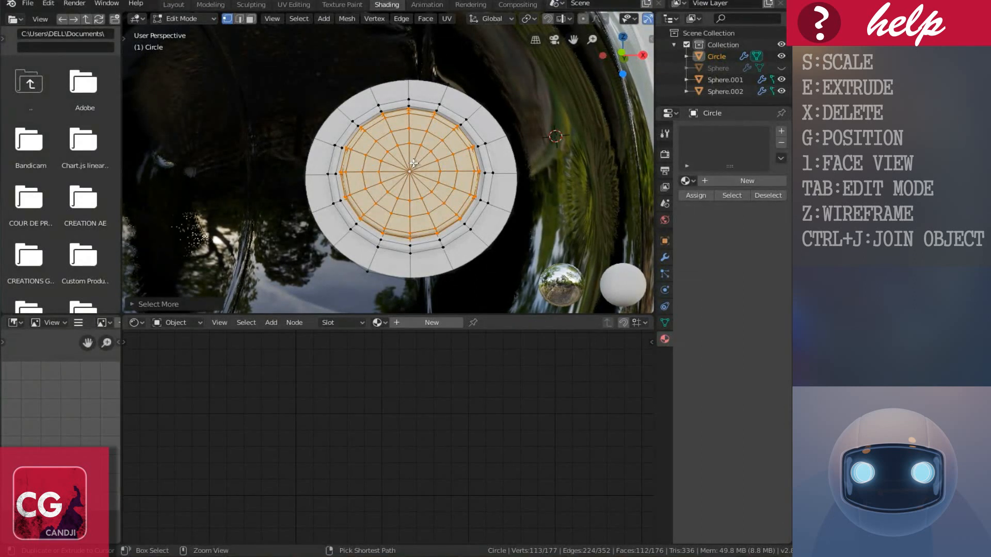
{"action": "middle_click_drag", "start_coordinate": [414, 163], "coordinate": [388, 221]}
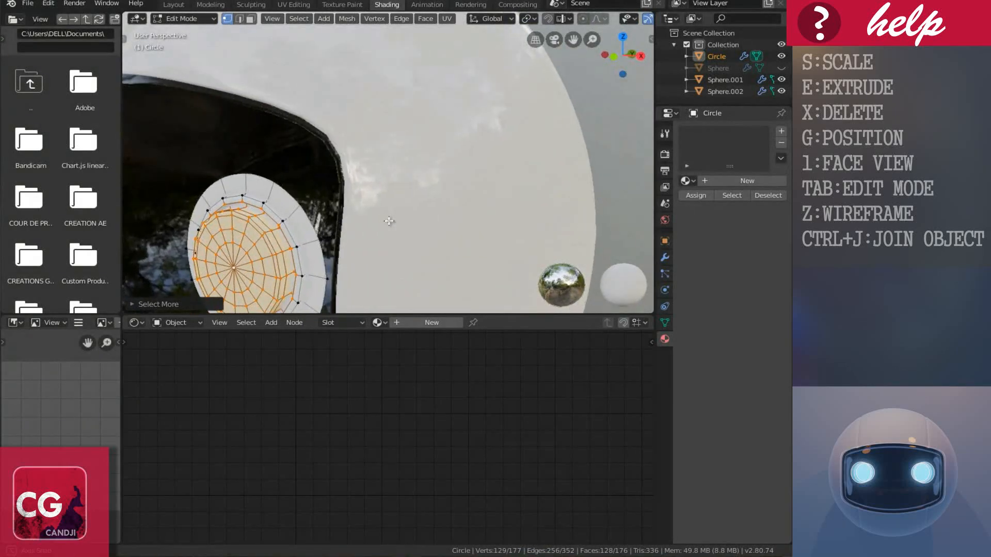
{"action": "key", "text": "ctrl+KP_Add"}
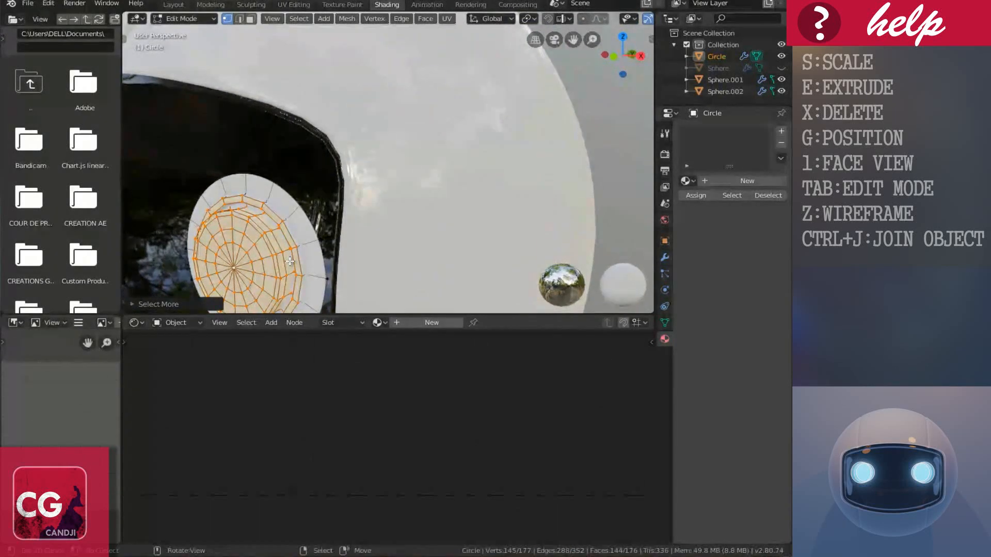
{"action": "key", "text": "ctrl+KP_Add"}
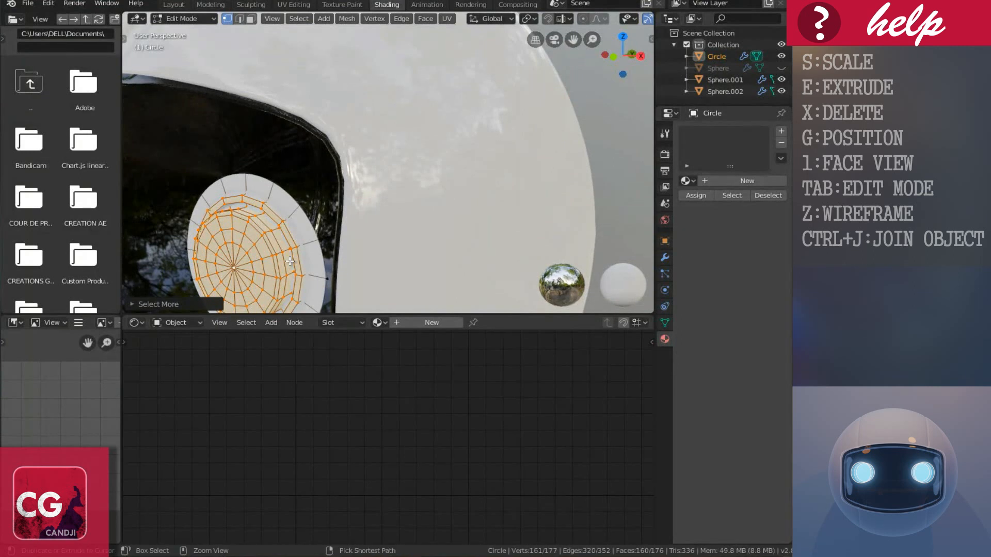
{"action": "key", "text": "ctrl+KP_Subtract"}
{"action": "key", "text": "ctrl+KP_Subtract"}
{"action": "scroll", "coordinate": [329, 214], "scroll_direction": "down", "scroll_amount": 2}
{"action": "middle_click_drag", "start_coordinate": [371, 239], "coordinate": [402, 237]}
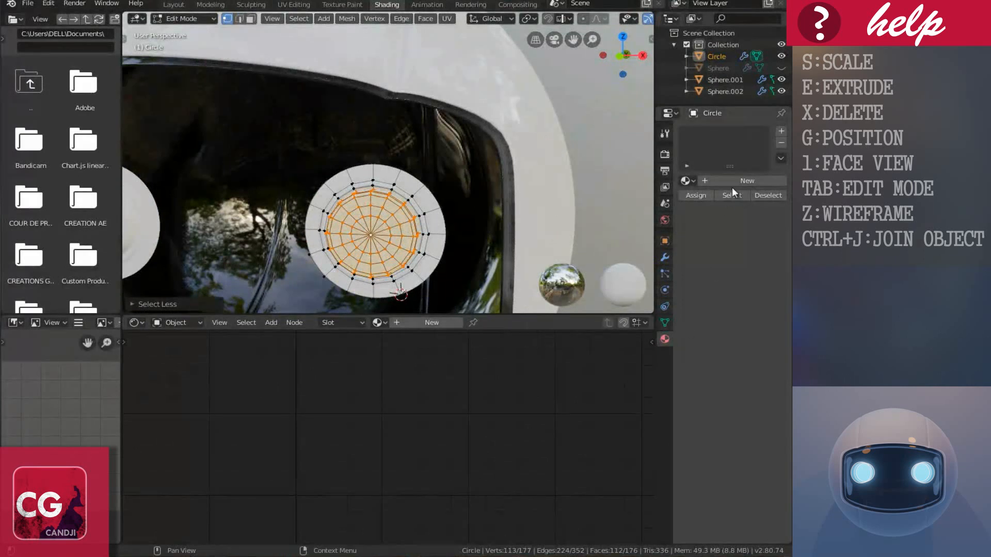
Give the eye disc a new material, and add a second material slot with its own new material.
{"action": "left_click", "coordinate": [743, 180]}
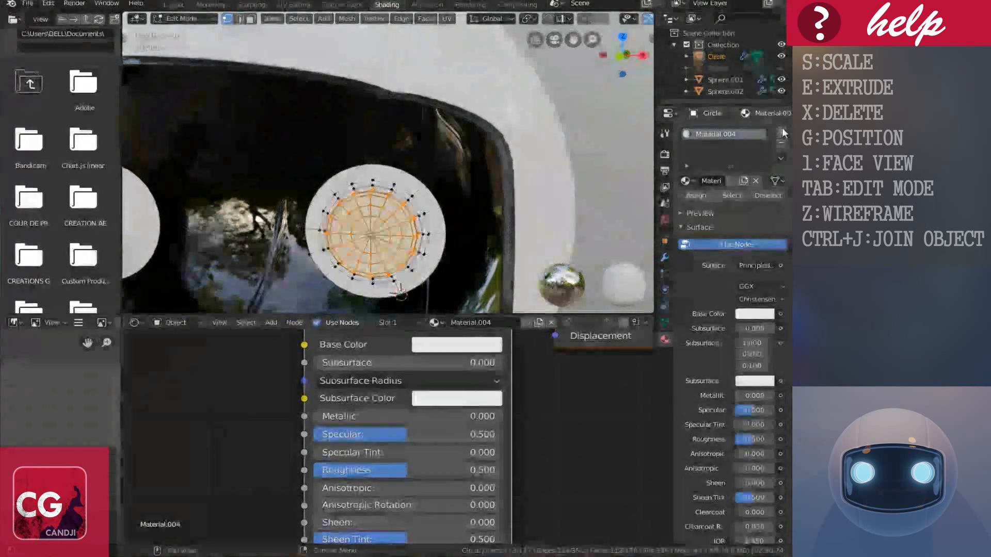
{"action": "left_click", "coordinate": [781, 131]}
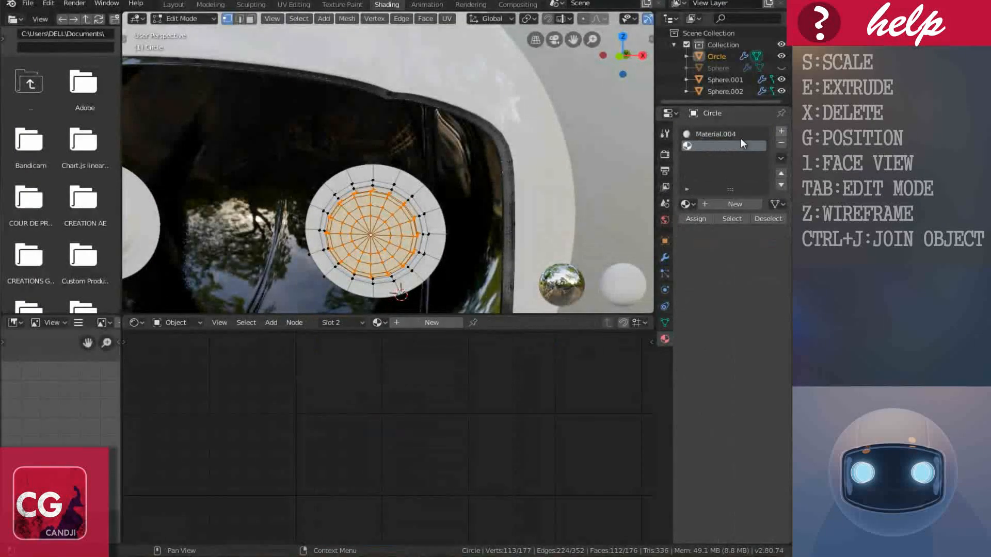
{"action": "left_click", "coordinate": [728, 202]}
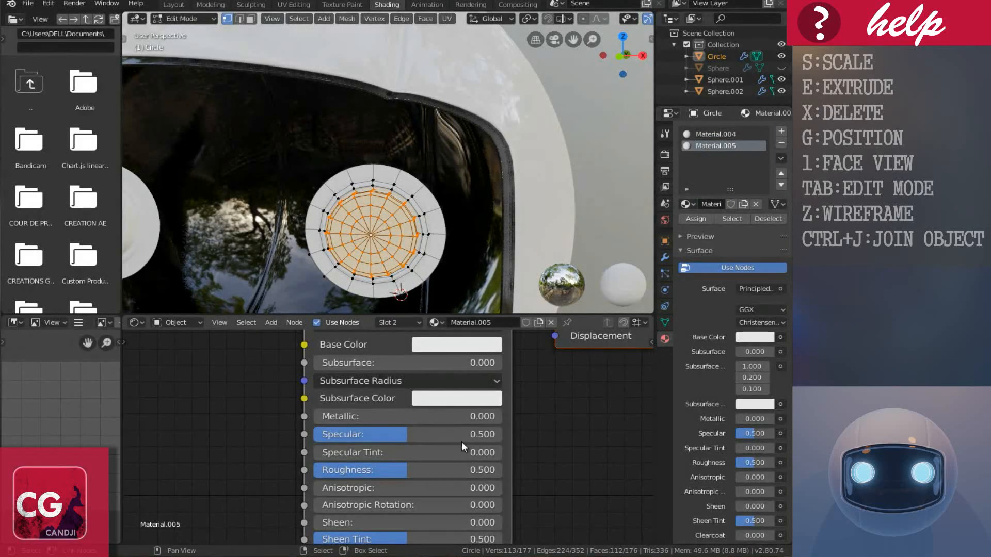
Set the second eye material's emission to full-brightness, saturated light blue.
{"action": "scroll", "coordinate": [529, 469], "scroll_direction": "down", "scroll_amount": 1}
{"action": "middle_click_drag", "start_coordinate": [529, 468], "coordinate": [543, 346]}
{"action": "middle_click_drag", "start_coordinate": [551, 403], "coordinate": [551, 345]}
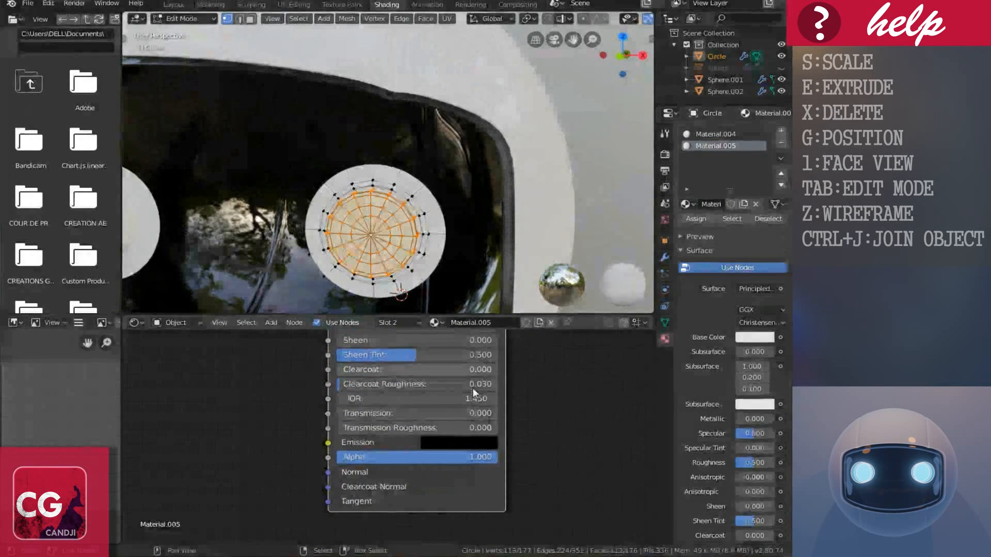
{"action": "scroll", "coordinate": [431, 455], "scroll_direction": "up", "scroll_amount": 1}
{"action": "left_click", "coordinate": [465, 445]}
{"action": "left_click_drag", "start_coordinate": [576, 259], "coordinate": [581, 141]}
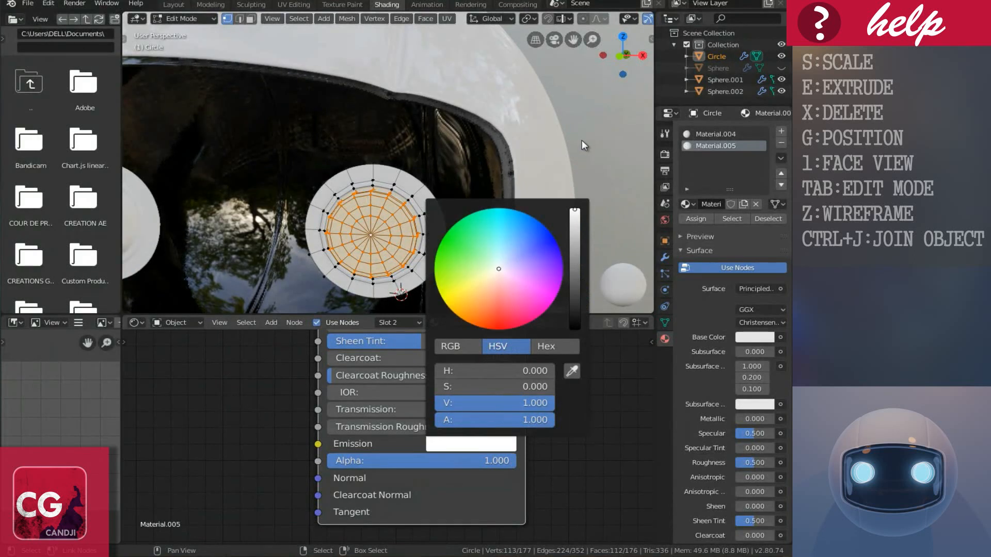
{"action": "left_click", "coordinate": [509, 244]}
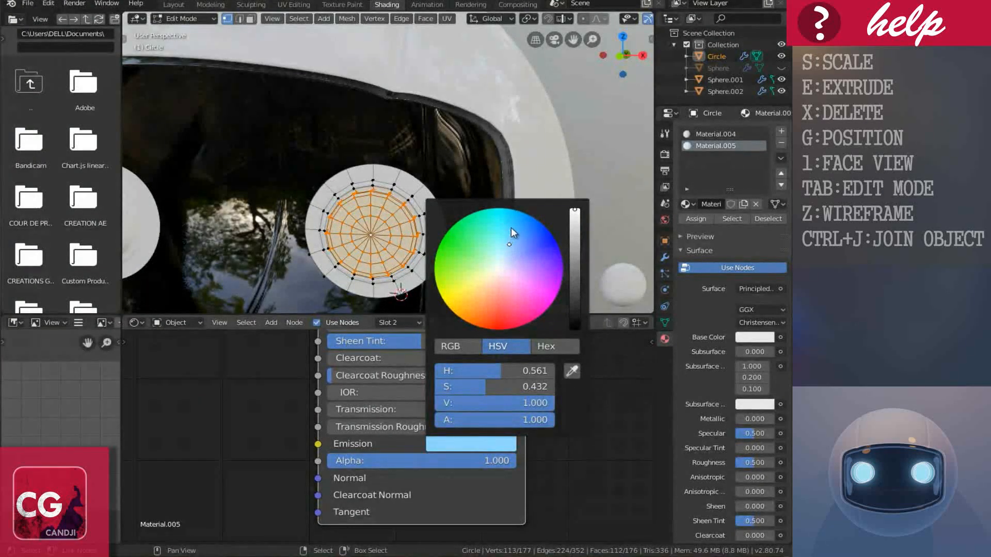
{"action": "left_click", "coordinate": [510, 227]}
{"action": "left_click", "coordinate": [515, 221]}
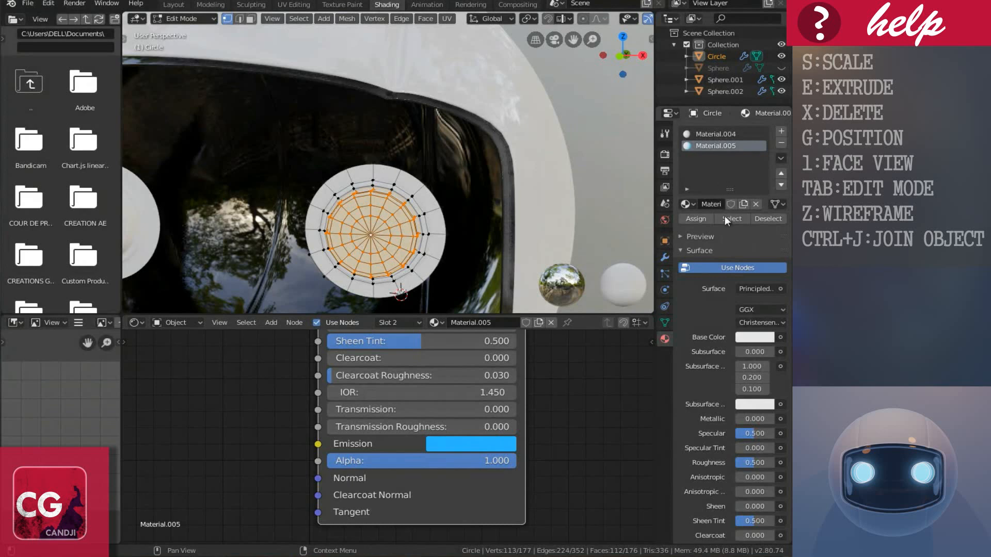
Assign the blue emission material to the selected inner disc faces of the eye.
{"action": "left_click", "coordinate": [696, 219]}
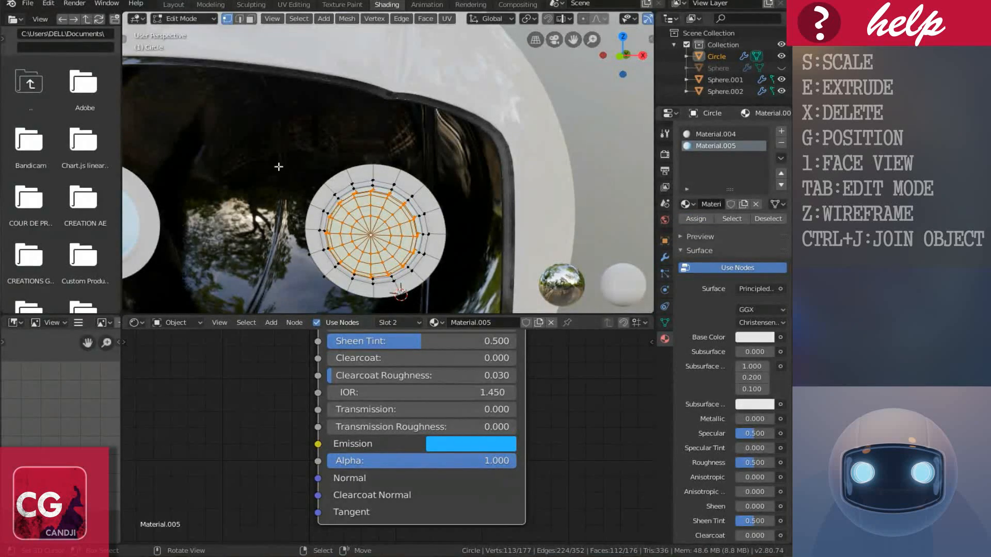
{"action": "scroll", "coordinate": [467, 515], "scroll_direction": "up", "scroll_amount": 2, "text": "shift"}
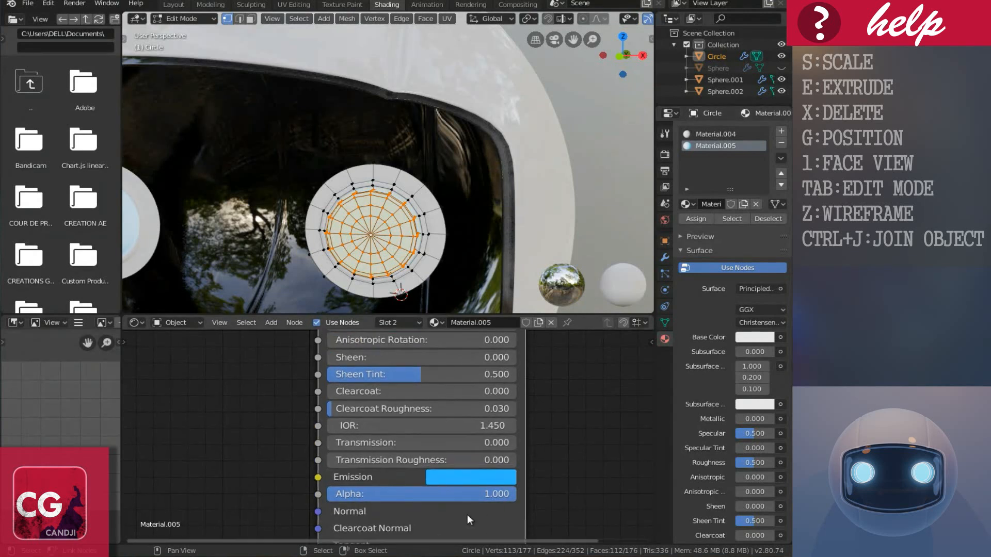
{"action": "left_click", "coordinate": [475, 477]}
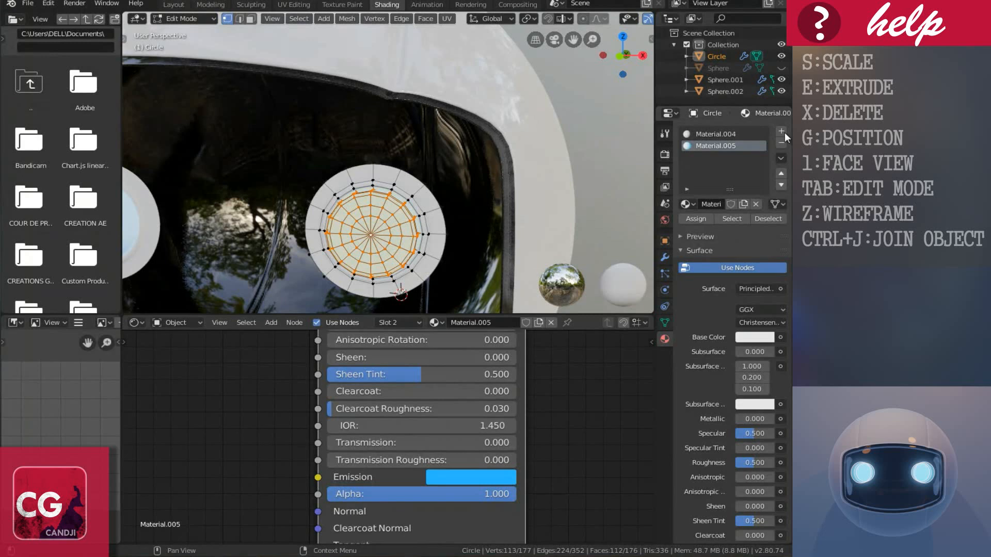
Change the base color of the eye's first material, Material.004, to a dark navy blue.
{"action": "left_click", "coordinate": [715, 133]}
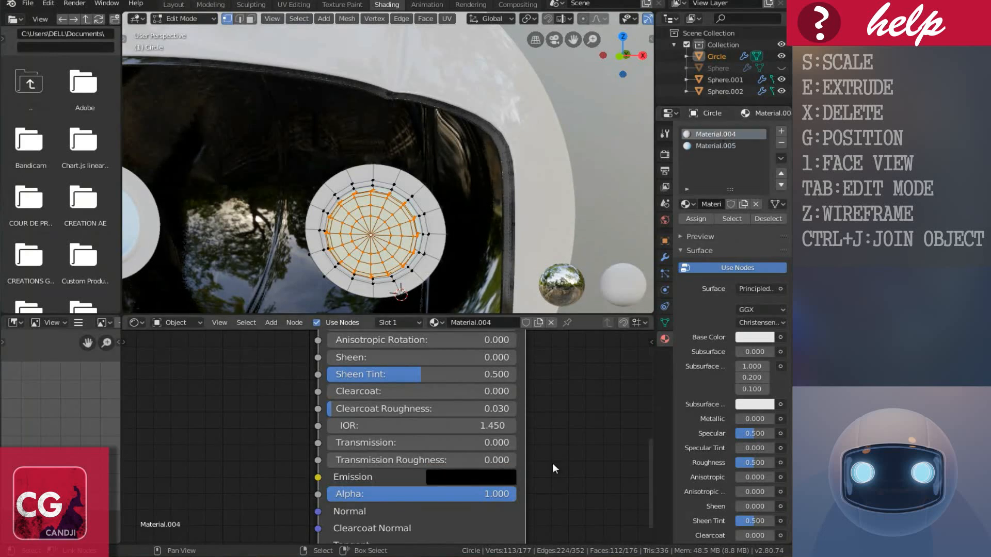
{"action": "left_click", "coordinate": [754, 338]}
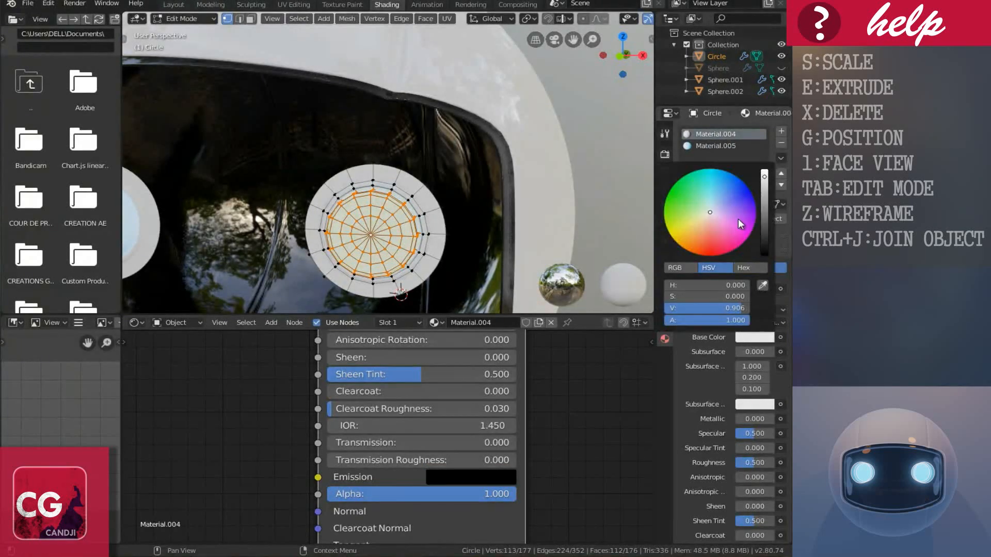
{"action": "left_click", "coordinate": [764, 234]}
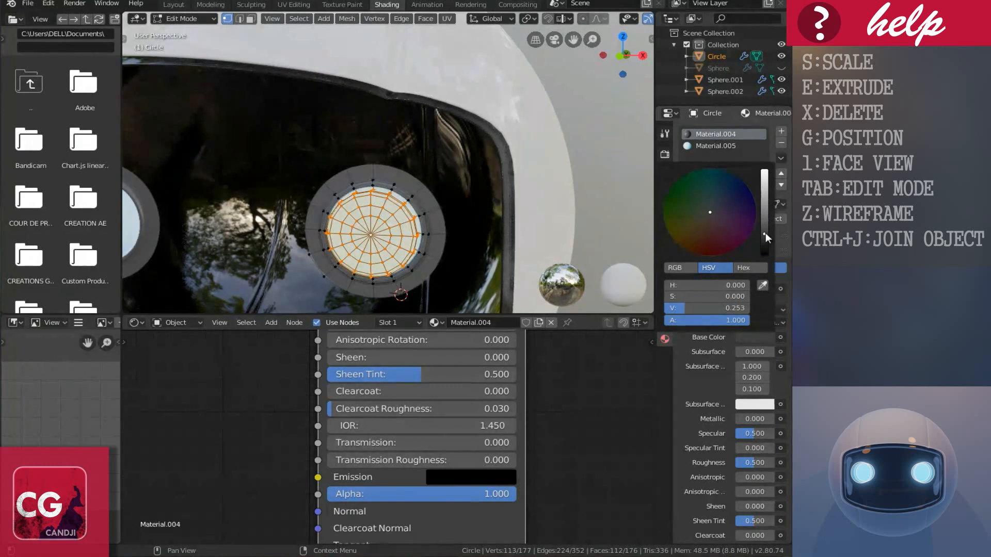
{"action": "left_click", "coordinate": [723, 199]}
{"action": "middle_click_drag", "start_coordinate": [393, 266], "coordinate": [438, 220]}
{"action": "scroll", "coordinate": [437, 220], "scroll_direction": "up", "scroll_amount": 4}
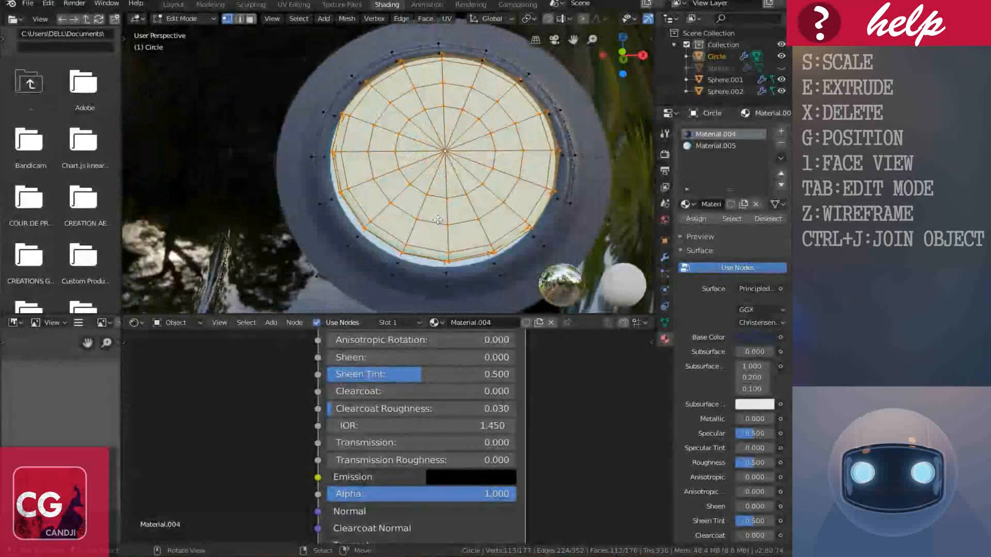
Add a third material slot with a new material to the eye disc and change to face select mode.
{"action": "left_click", "coordinate": [781, 133]}
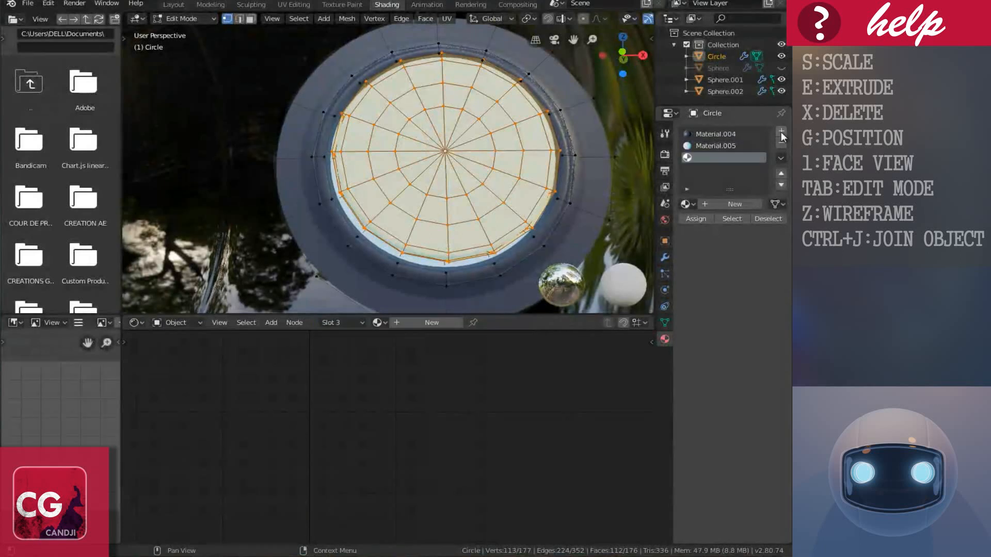
{"action": "left_click", "coordinate": [724, 204]}
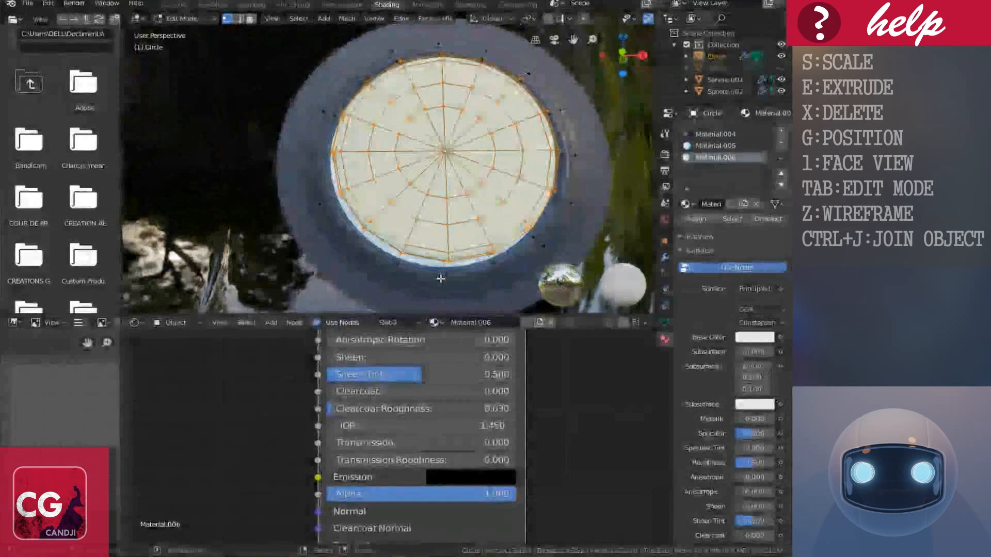
{"action": "key", "text": "ctrl+Tab"}
Try to loop-select the ring of faces around the eye's groove from several faces along it.
{"action": "left_click", "coordinate": [382, 300]}
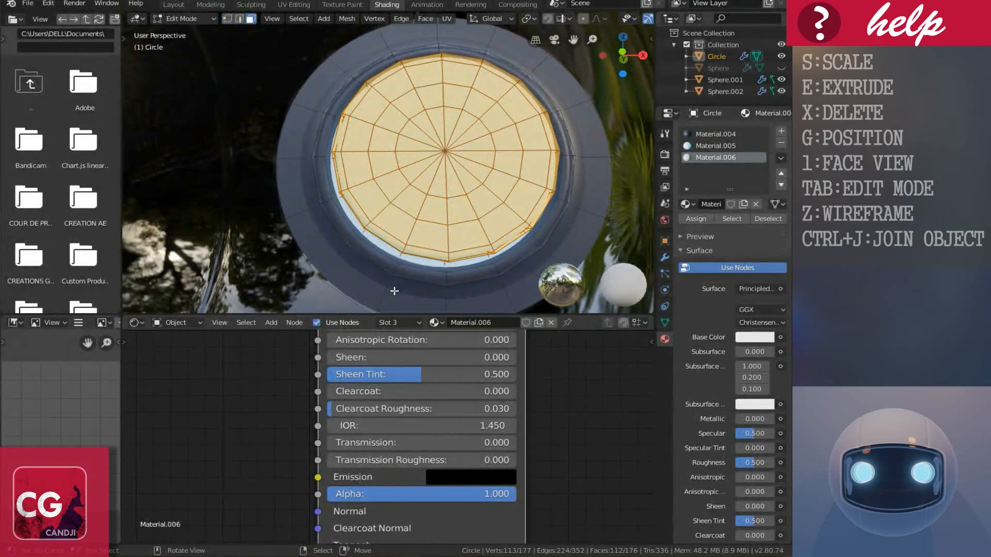
{"action": "left_click", "coordinate": [499, 267]}
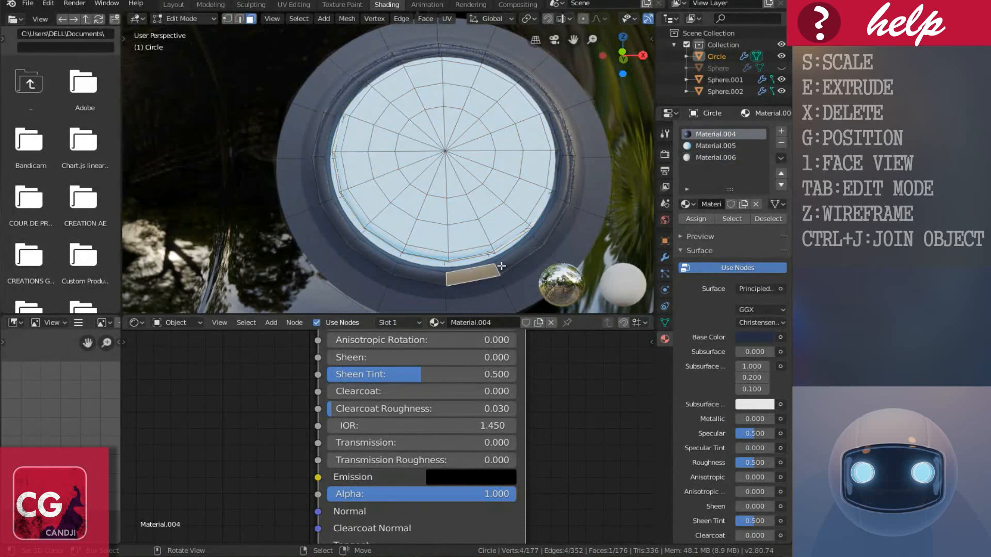
{"action": "right_click", "coordinate": [547, 224], "text": "alt"}
{"action": "right_click", "coordinate": [447, 275], "text": "alt"}
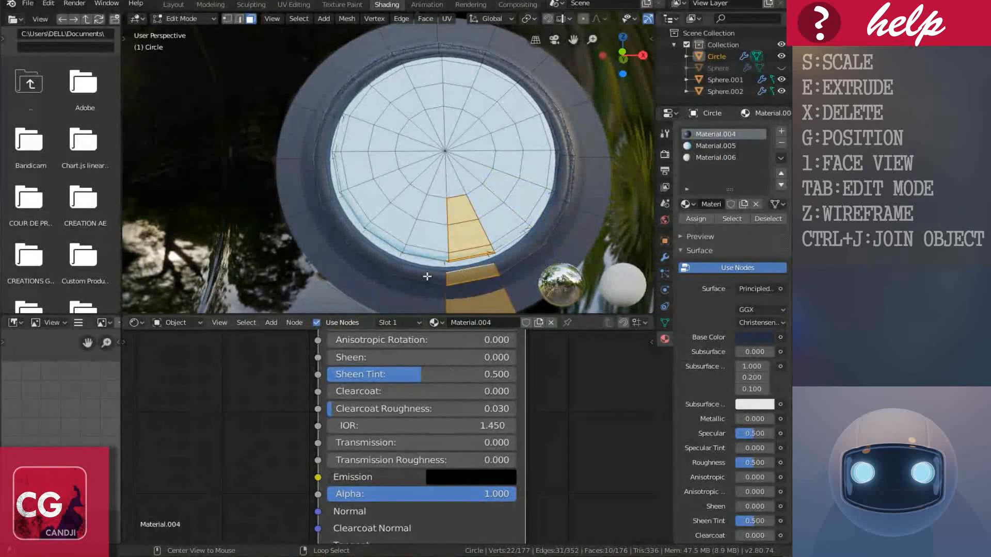
{"action": "right_click", "coordinate": [366, 253], "text": "alt"}
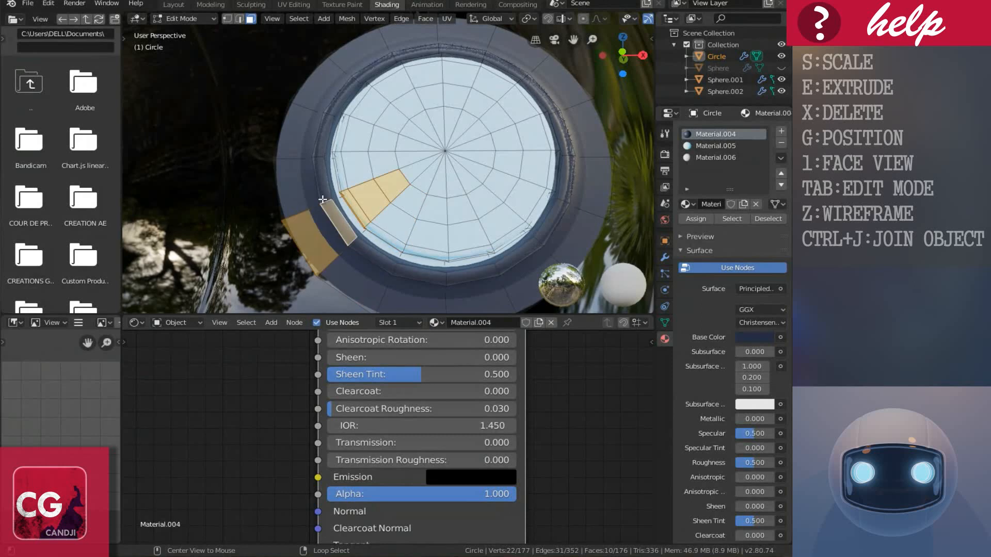
{"action": "right_click", "coordinate": [327, 177], "text": "alt"}
{"action": "right_click", "coordinate": [327, 138], "text": "alt"}
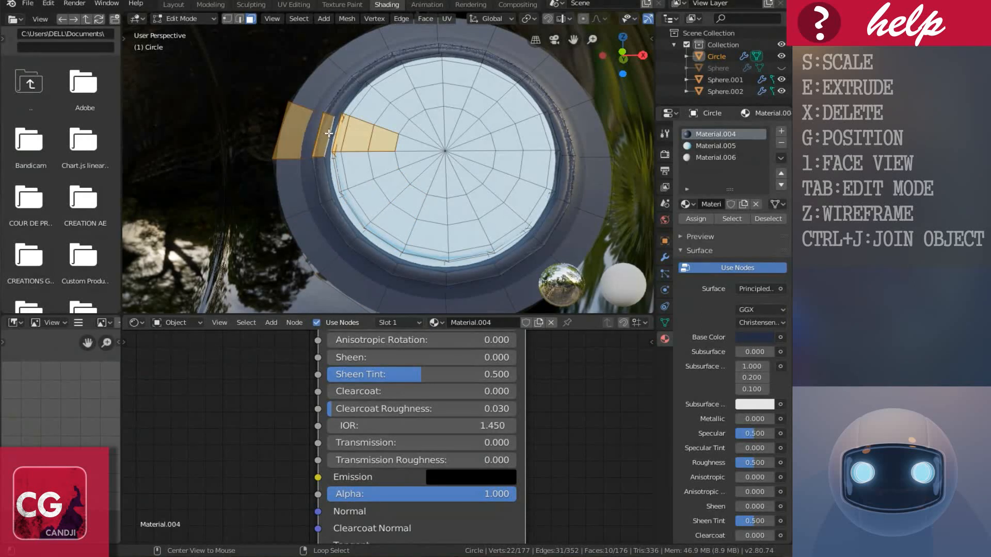
{"action": "right_click", "coordinate": [352, 94], "text": "alt"}
{"action": "right_click", "coordinate": [378, 64], "text": "alt"}
{"action": "right_click", "coordinate": [387, 60], "text": "alt"}
{"action": "right_click", "coordinate": [418, 49], "text": "alt"}
{"action": "right_click", "coordinate": [486, 54], "text": "alt"}
{"action": "right_click", "coordinate": [499, 58], "text": "alt"}
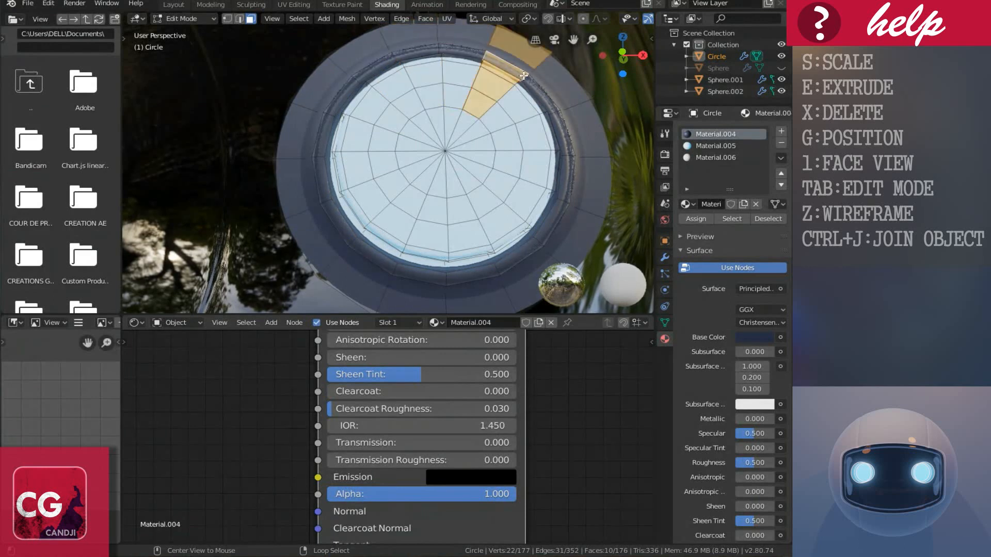
{"action": "right_click", "coordinate": [534, 86], "text": "alt"}
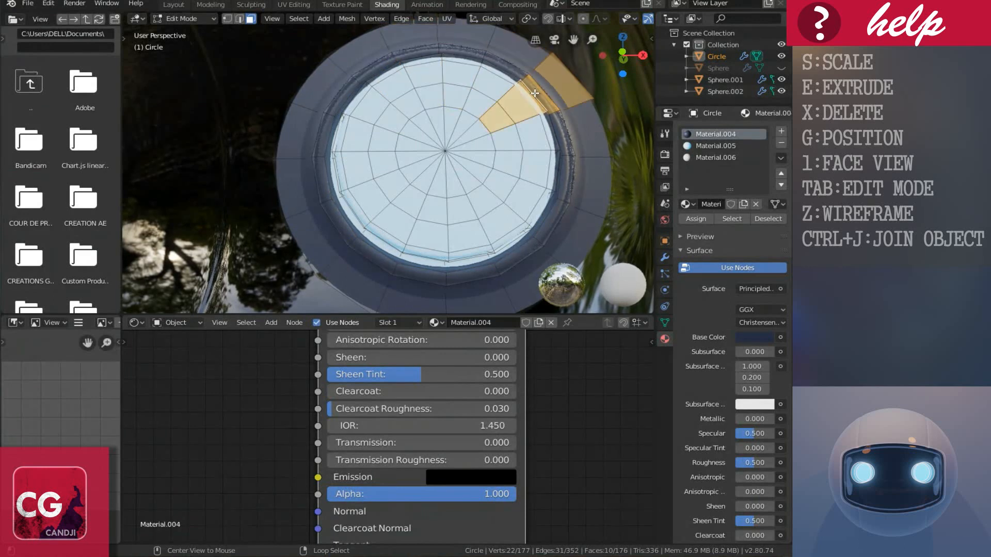
Switch to the Layout workspace and isolate the eye disc in local view for a close-up of its groove.
{"action": "left_click", "coordinate": [175, 5]}
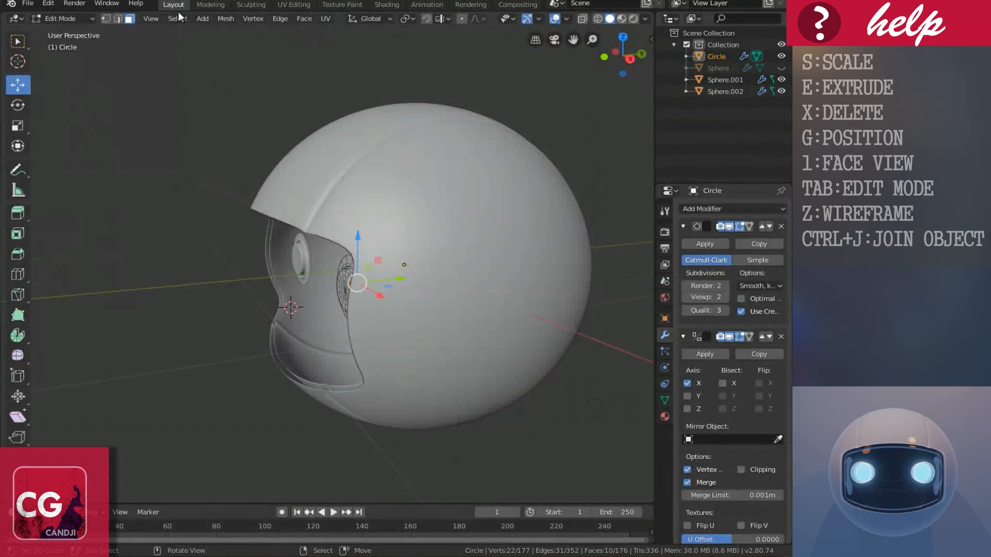
{"action": "middle_click_drag", "start_coordinate": [430, 314], "coordinate": [430, 313]}
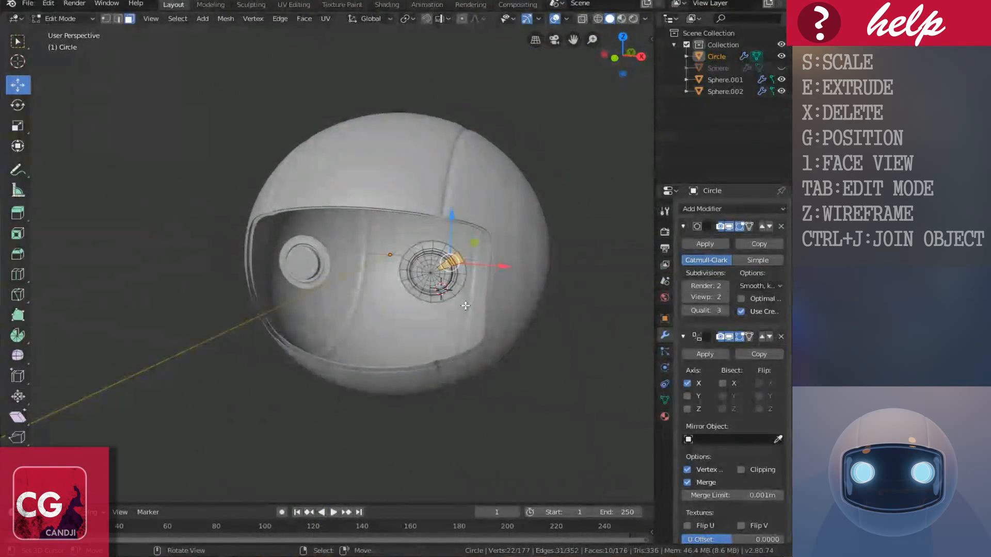
{"action": "key", "text": "KP_Divide"}
{"action": "middle_click_drag", "start_coordinate": [477, 295], "coordinate": [477, 288]}
{"action": "scroll", "coordinate": [476, 288], "scroll_direction": "up", "scroll_amount": 5}
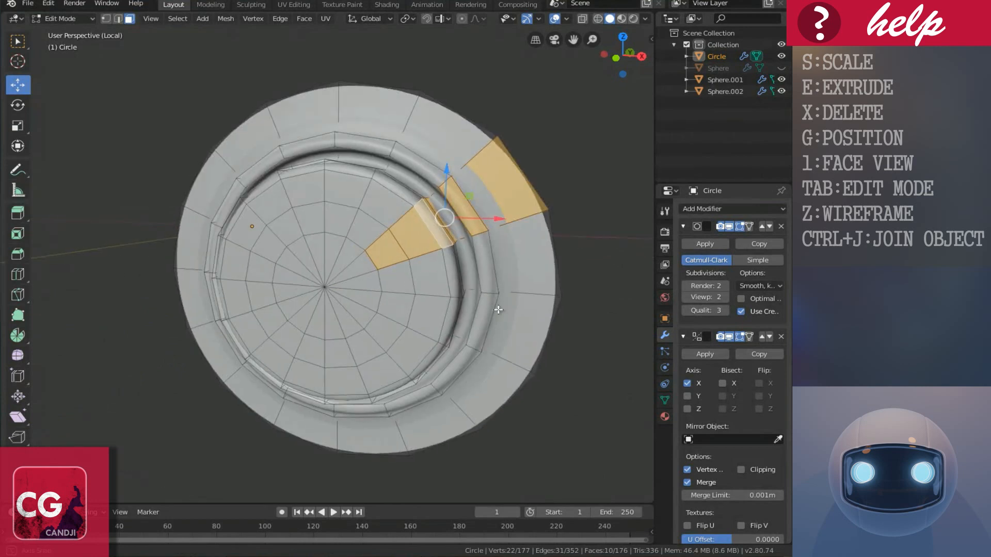
Try to loop-select the narrow faces along the isolated eye's inner rim and raised ring.
{"action": "left_click", "coordinate": [377, 287]}
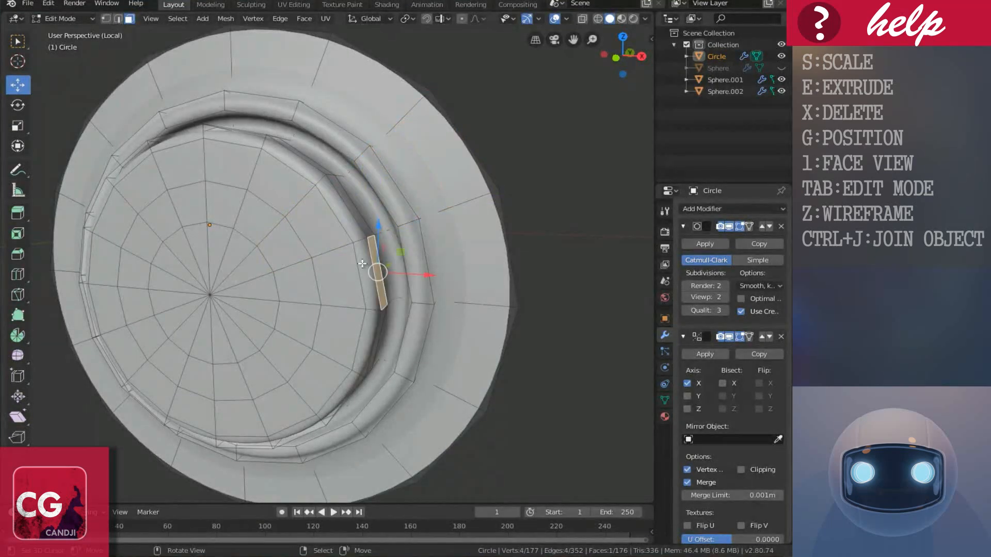
{"action": "middle_click_drag", "start_coordinate": [377, 285], "coordinate": [374, 258]}
{"action": "left_click", "coordinate": [380, 263], "text": "alt"}
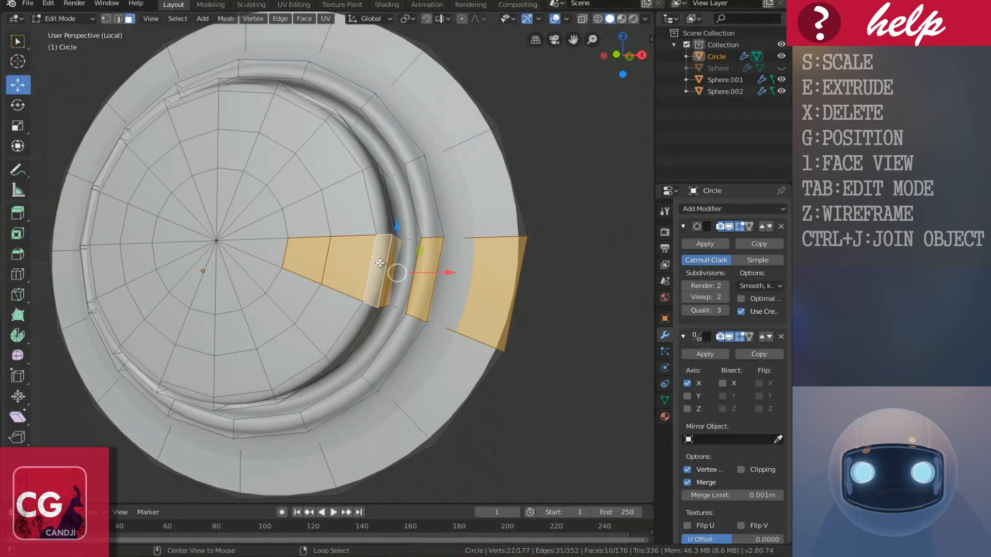
{"action": "left_click", "coordinate": [352, 327], "text": "alt"}
{"action": "left_click", "coordinate": [316, 367], "text": "alt"}
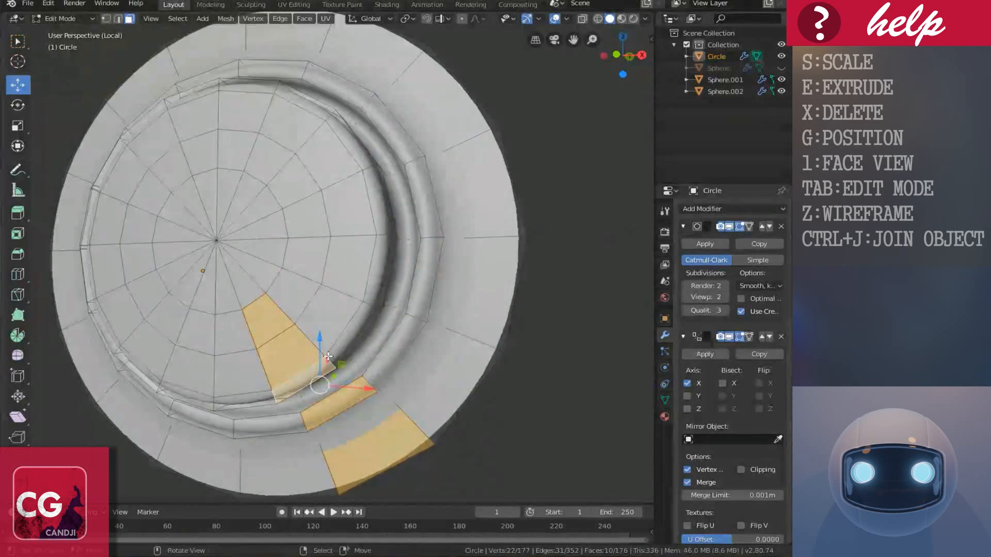
{"action": "middle_click_drag", "start_coordinate": [330, 369], "coordinate": [376, 381]}
{"action": "left_click", "coordinate": [158, 190], "text": "alt"}
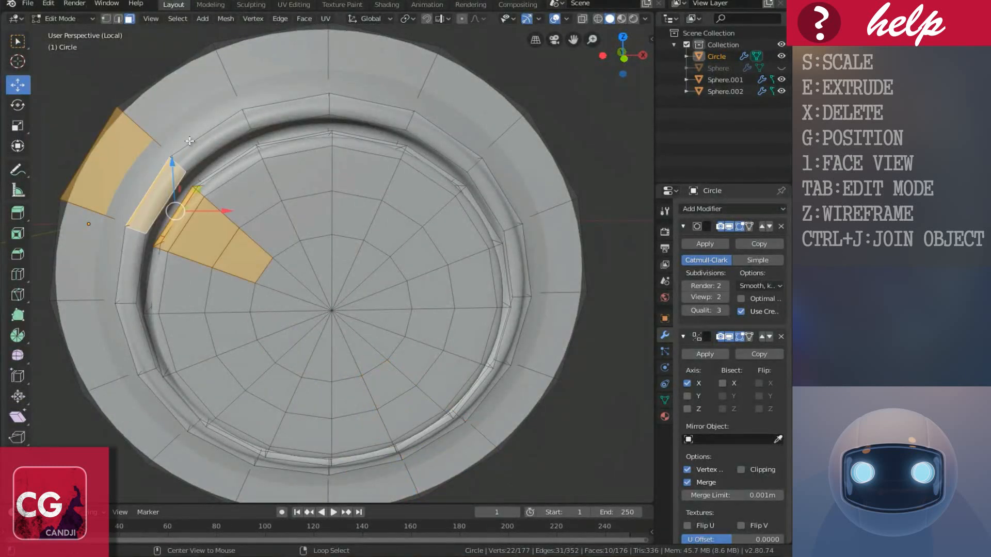
{"action": "left_click", "coordinate": [206, 140], "text": "alt"}
{"action": "left_click", "coordinate": [285, 116], "text": "alt"}
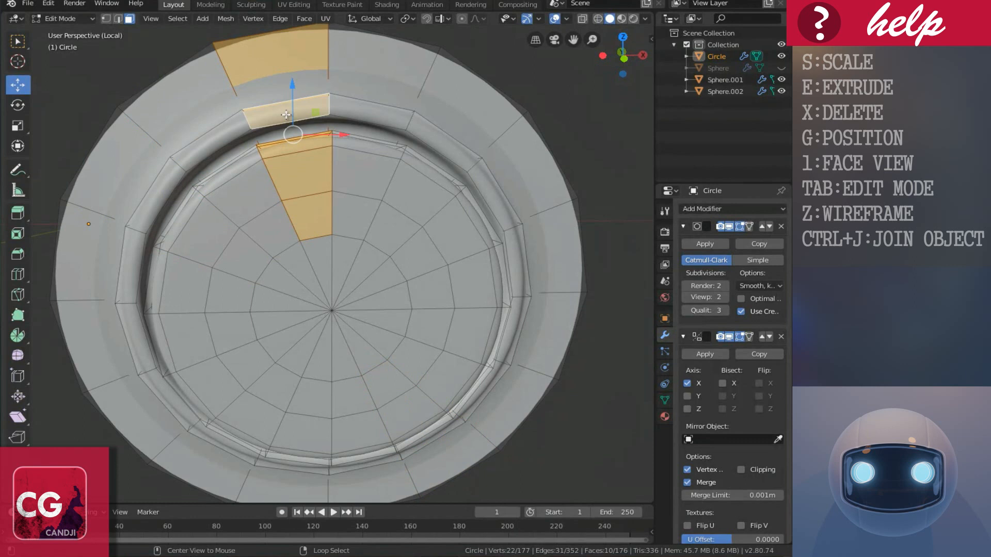
Show the eye's edit cage on the subdivided surface using the Subdivision modifier's on-cage display.
{"action": "left_click", "coordinate": [750, 226]}
{"action": "left_click", "coordinate": [227, 140]}
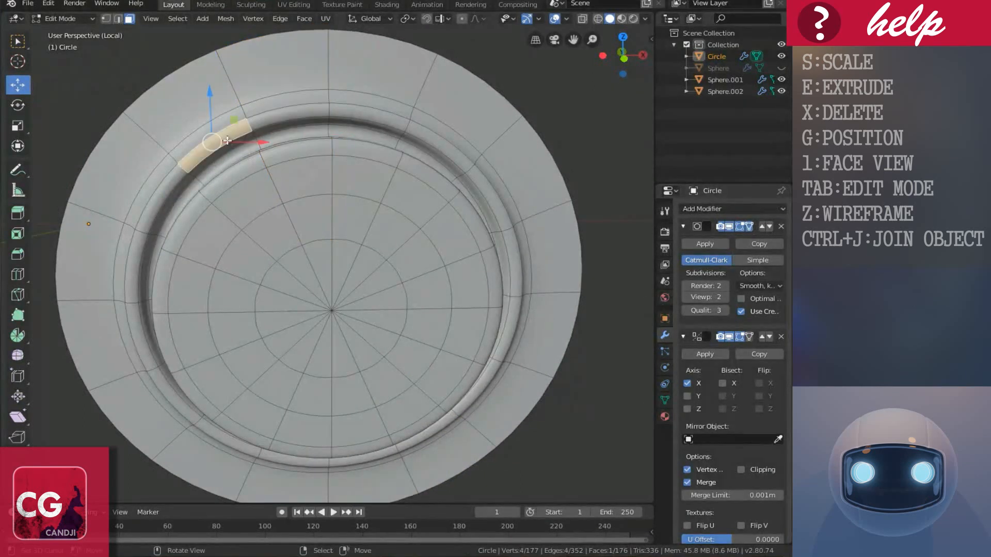
Try to loop-select the raised ring around the eye's groove from several of its faces.
{"action": "left_click", "coordinate": [353, 113], "text": "alt"}
{"action": "left_click", "coordinate": [451, 155], "text": "alt"}
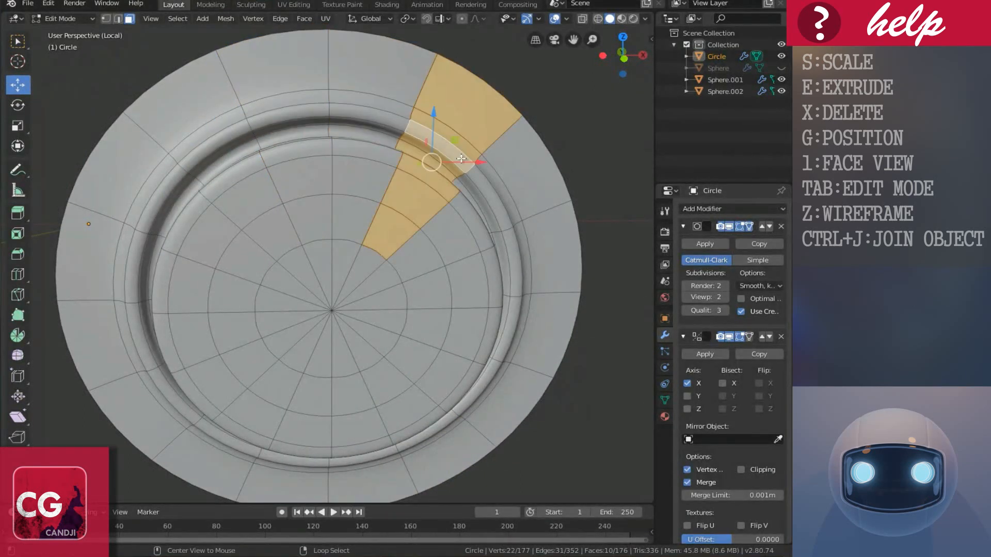
{"action": "left_click", "coordinate": [480, 177], "text": "alt"}
{"action": "left_click", "coordinate": [513, 258], "text": "alt"}
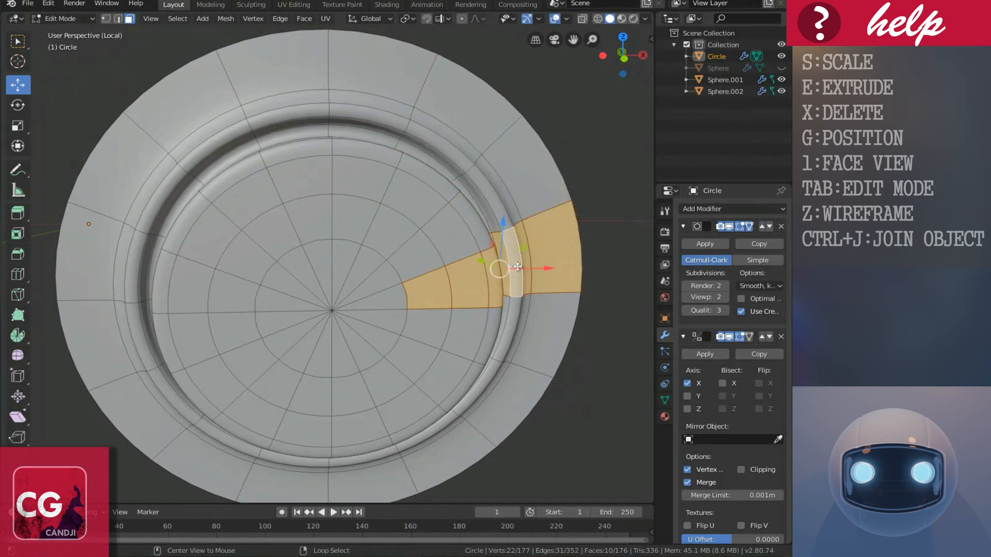
{"action": "left_click", "coordinate": [517, 318], "text": "alt"}
{"action": "left_click", "coordinate": [484, 381], "text": "alt"}
{"action": "left_click", "coordinate": [421, 438], "text": "alt"}
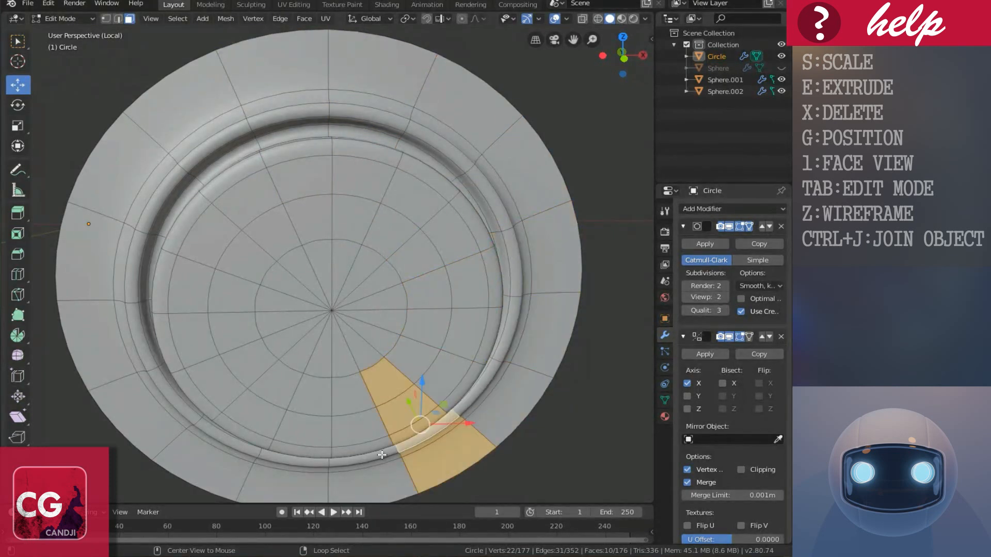
{"action": "left_click", "coordinate": [371, 462], "text": "alt"}
Select all the faces of the raised ring around the eye's groove one by one to form a complete circle.
{"action": "left_click", "coordinate": [135, 254]}
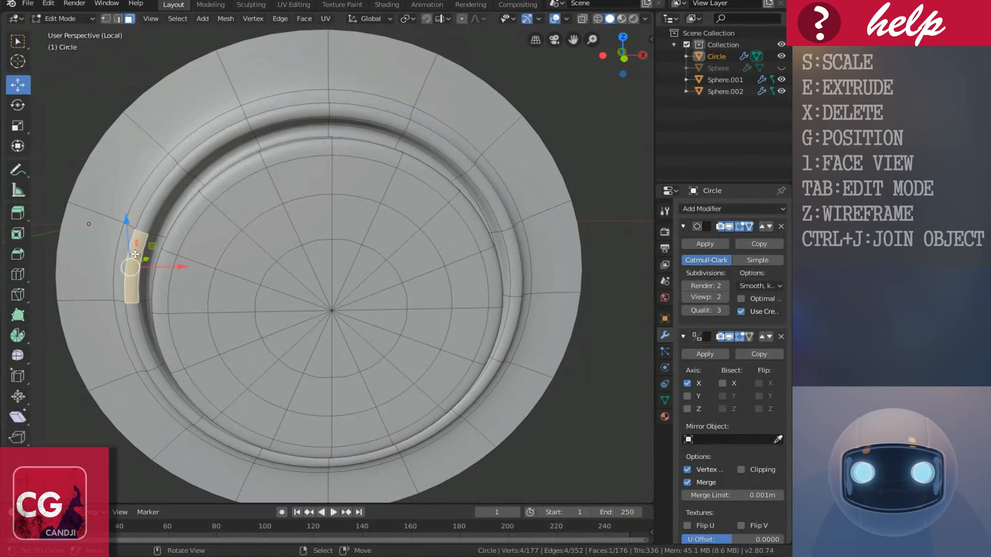
{"action": "left_click", "coordinate": [164, 193], "text": "shift"}
{"action": "left_click", "coordinate": [199, 150], "text": "shift"}
{"action": "left_click", "coordinate": [263, 124], "text": "shift"}
{"action": "left_click", "coordinate": [356, 116], "text": "shift"}
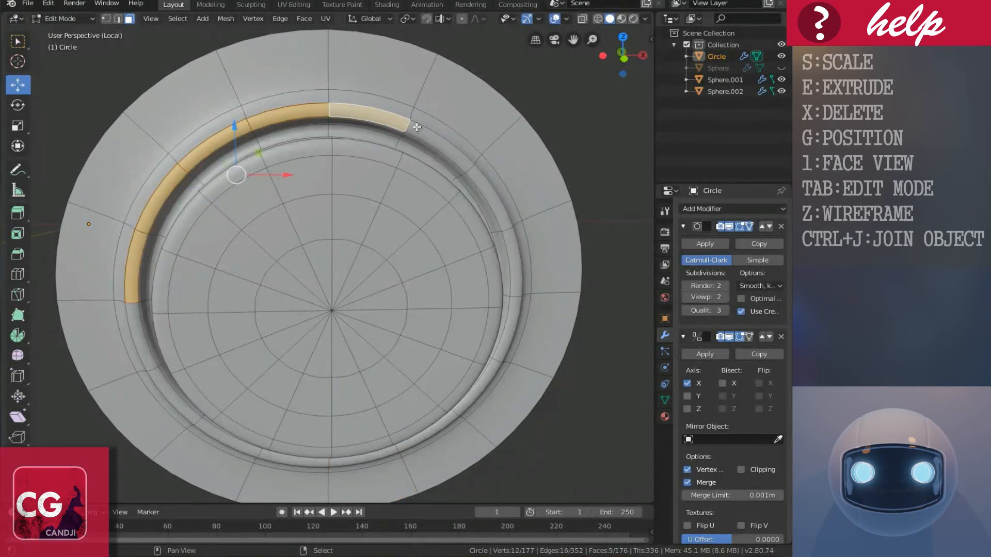
{"action": "left_click", "coordinate": [440, 145], "text": "shift"}
{"action": "left_click", "coordinate": [495, 197], "text": "shift"}
{"action": "left_click", "coordinate": [511, 247], "text": "shift"}
{"action": "left_click", "coordinate": [509, 328], "text": "shift"}
{"action": "left_click", "coordinate": [482, 383], "text": "shift"}
{"action": "left_click", "coordinate": [435, 428], "text": "shift"}
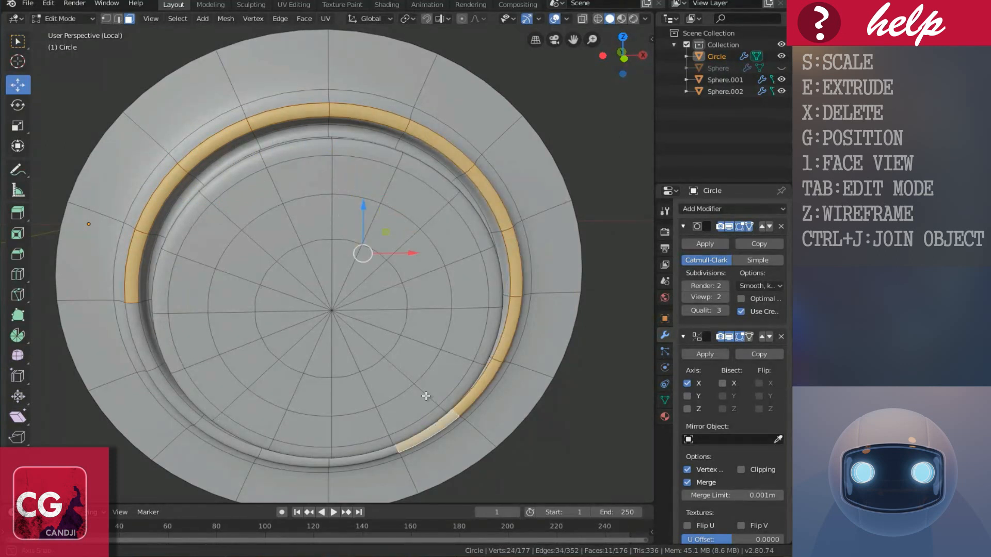
{"action": "middle_click_drag", "start_coordinate": [434, 407], "coordinate": [458, 389]}
{"action": "left_click", "coordinate": [401, 420], "text": "shift"}
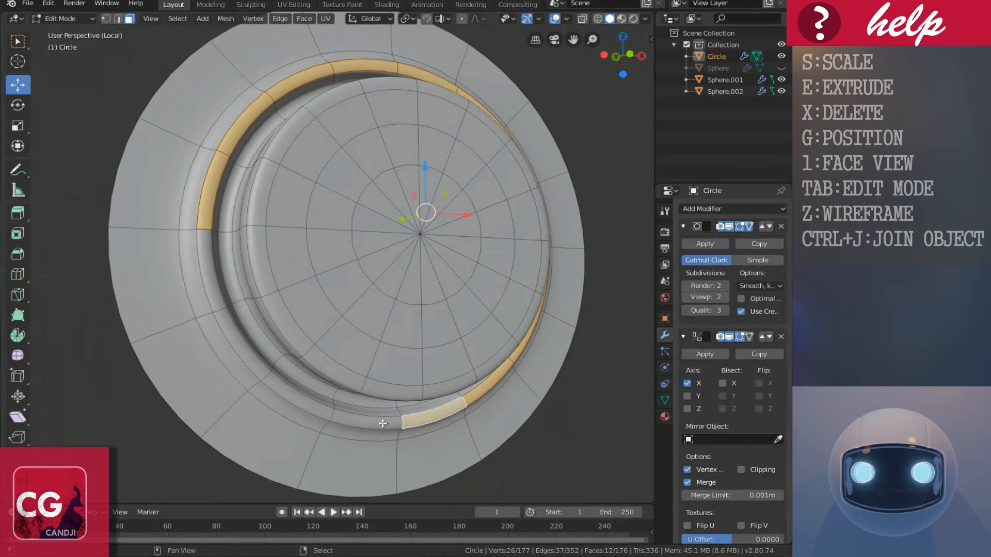
{"action": "left_click", "coordinate": [380, 421], "text": "shift"}
{"action": "left_click", "coordinate": [304, 405], "text": "shift"}
{"action": "left_click", "coordinate": [237, 340], "text": "shift"}
{"action": "left_click", "coordinate": [212, 290], "text": "shift"}
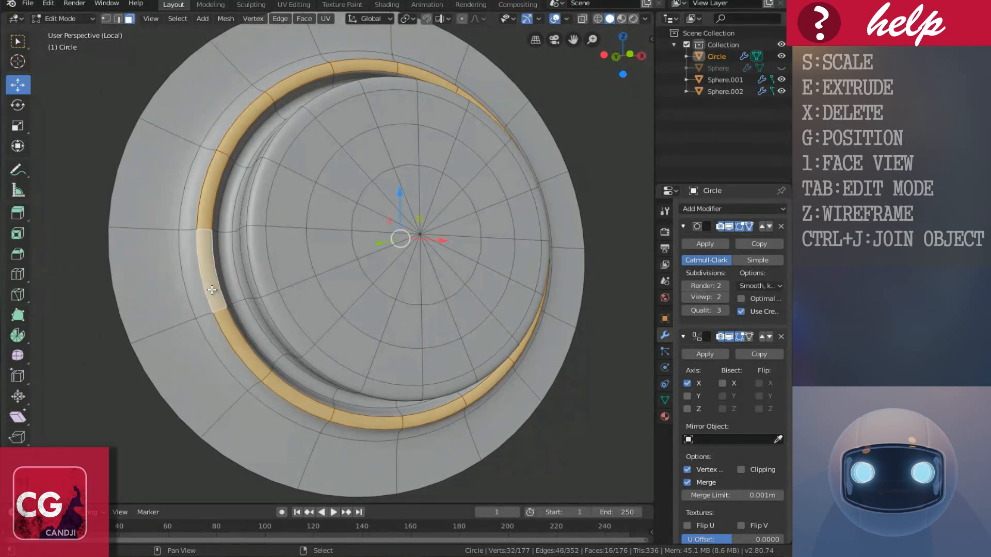
Set the emission colour of the eye's third material, Material.006, to full white.
{"action": "scroll", "coordinate": [348, 296], "scroll_direction": "down", "scroll_amount": 1}
{"action": "middle_click_drag", "start_coordinate": [357, 282], "coordinate": [412, 320]}
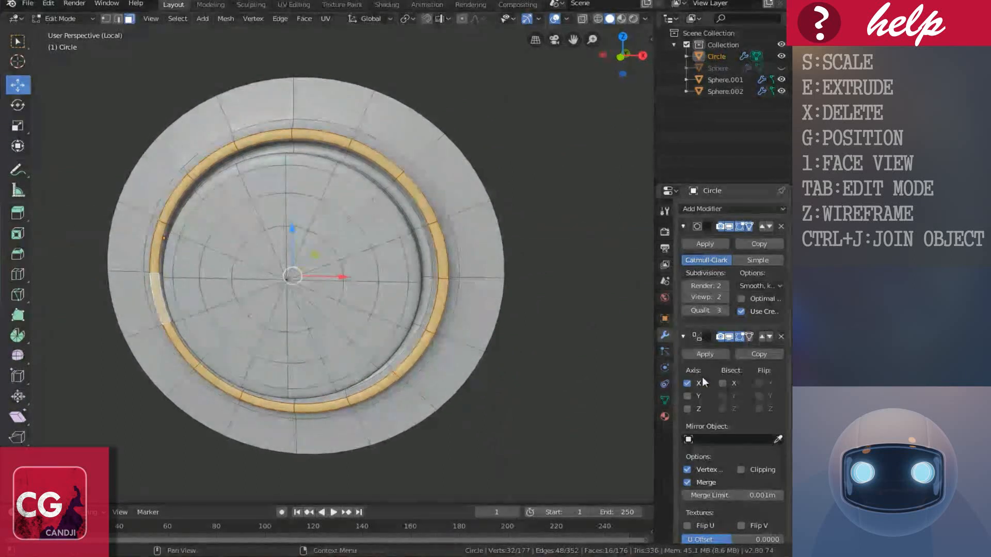
{"action": "left_click", "coordinate": [664, 416]}
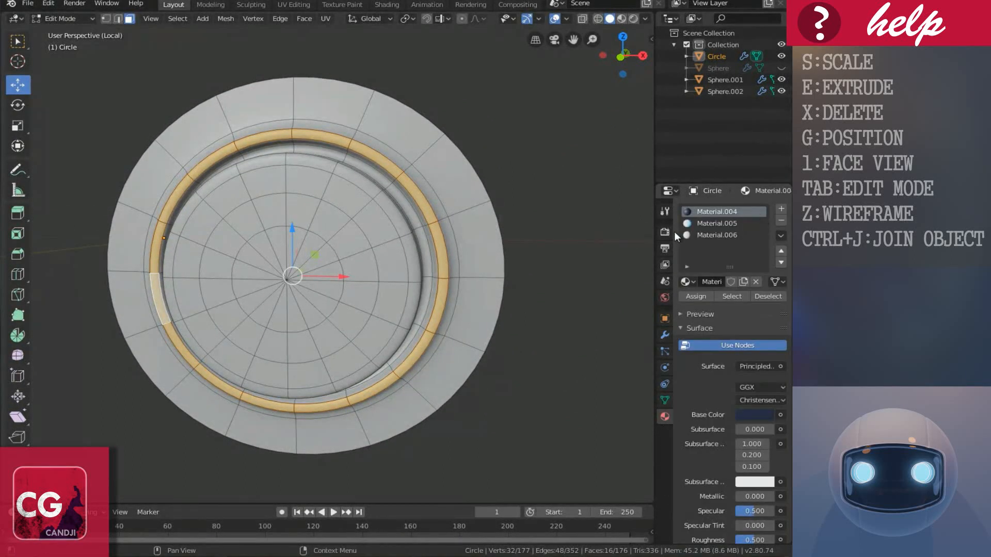
{"action": "left_click", "coordinate": [713, 235]}
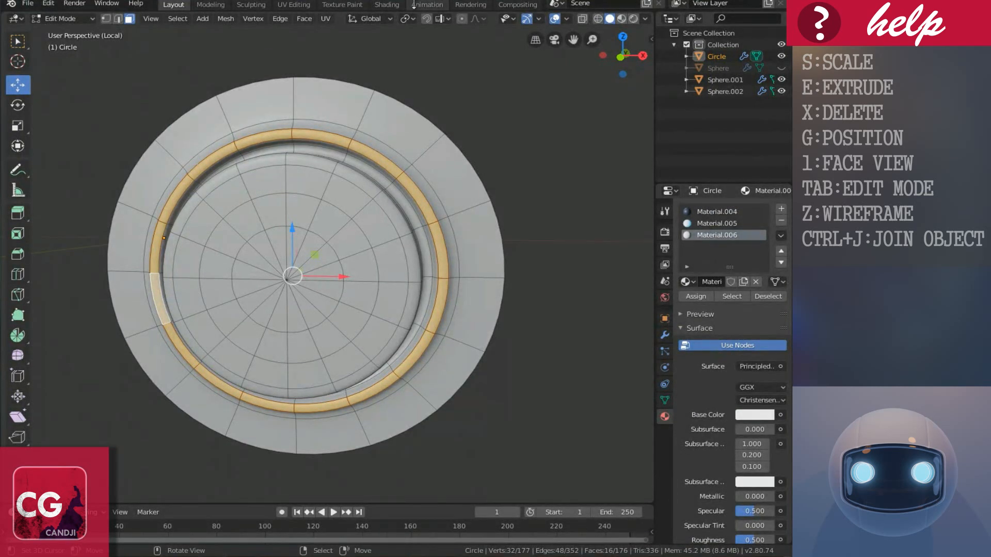
{"action": "scroll", "coordinate": [733, 470], "scroll_direction": "down", "scroll_amount": 15}
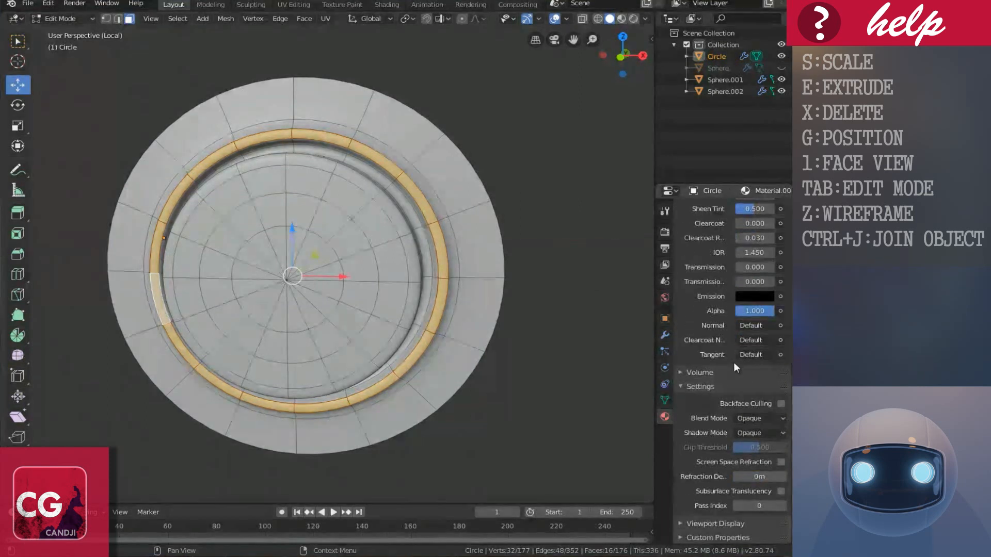
{"action": "scroll", "coordinate": [732, 362], "scroll_direction": "up", "scroll_amount": 2}
{"action": "left_click", "coordinate": [748, 342]}
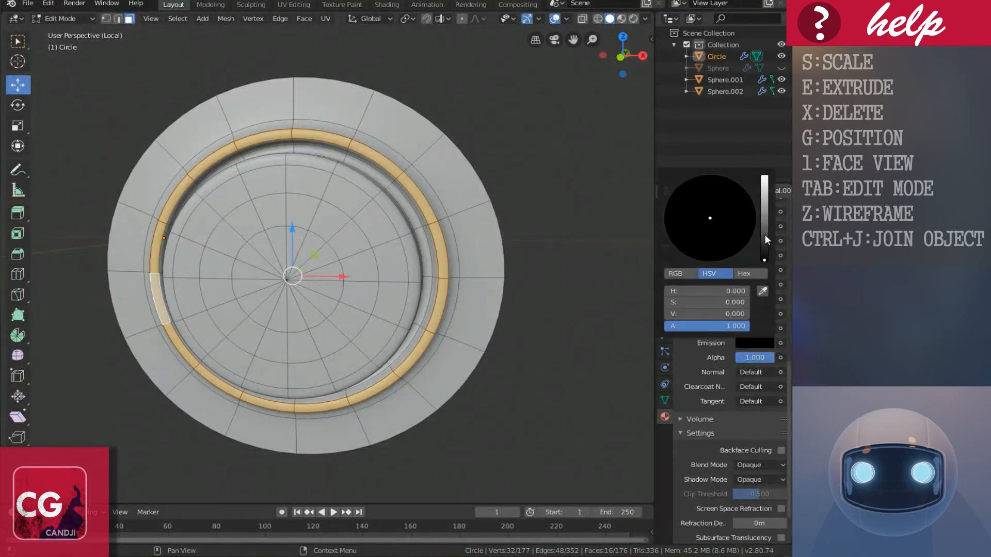
{"action": "left_click_drag", "start_coordinate": [766, 236], "coordinate": [767, 137]}
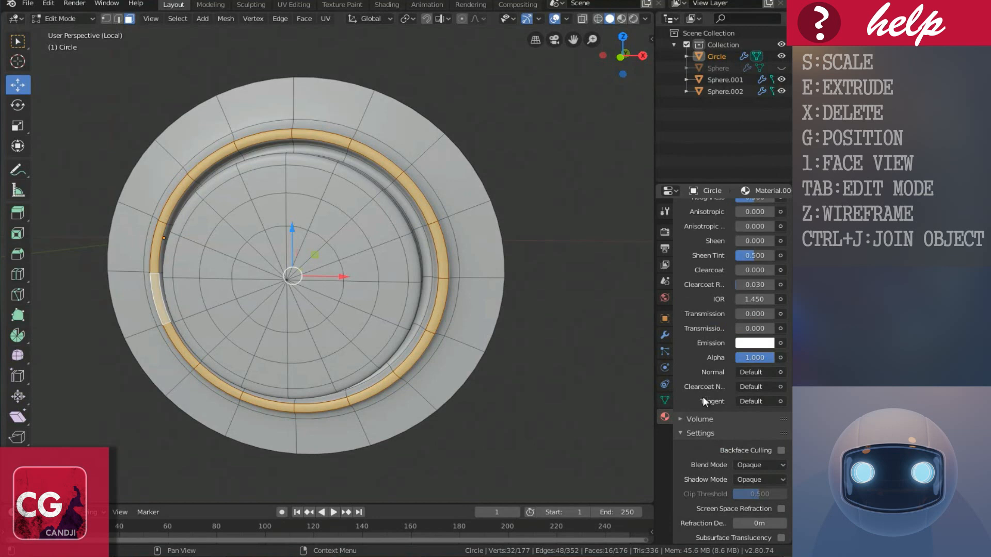
{"action": "scroll", "coordinate": [703, 397], "scroll_direction": "up", "scroll_amount": 13}
{"action": "scroll", "coordinate": [692, 364], "scroll_direction": "up", "scroll_amount": 1}
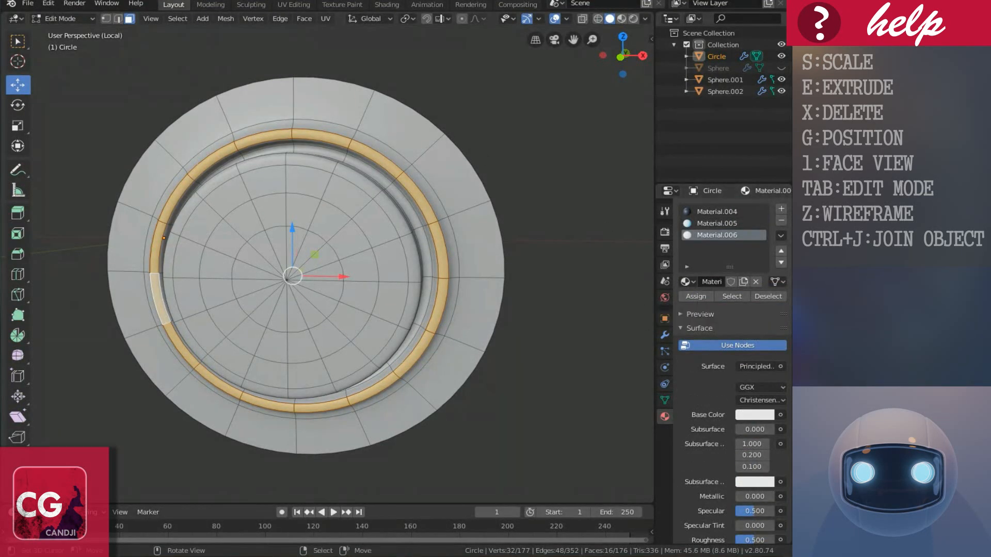
Switch to the Shading workspace and return to Object Mode with the whole head in view.
{"action": "left_click", "coordinate": [386, 5]}
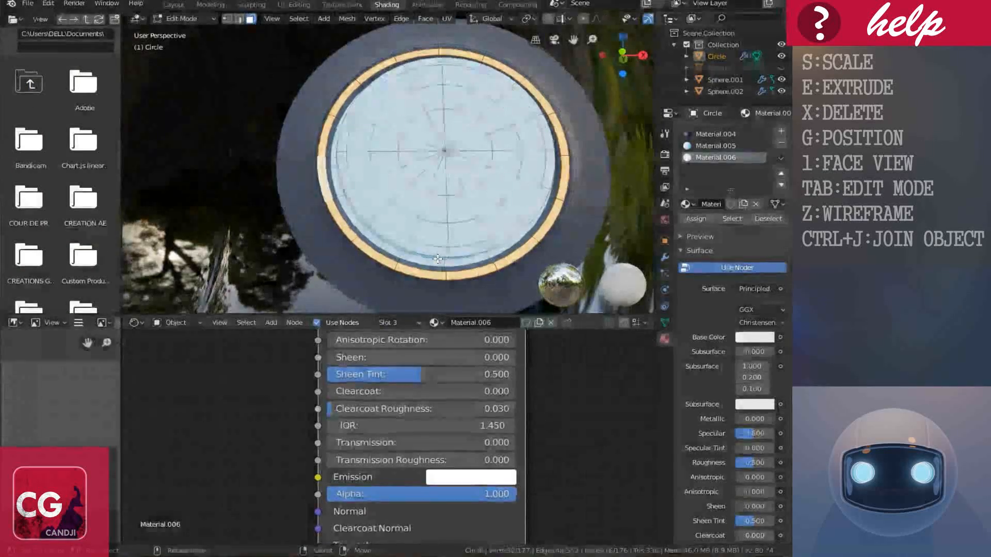
{"action": "key", "text": "KP_Divide"}
{"action": "middle_click_drag", "start_coordinate": [513, 203], "coordinate": [329, 224]}
{"action": "middle_click_drag", "start_coordinate": [423, 217], "coordinate": [434, 193]}
{"action": "scroll", "coordinate": [435, 187], "scroll_direction": "down", "scroll_amount": 3}
{"action": "key", "text": "KP_Divide"}
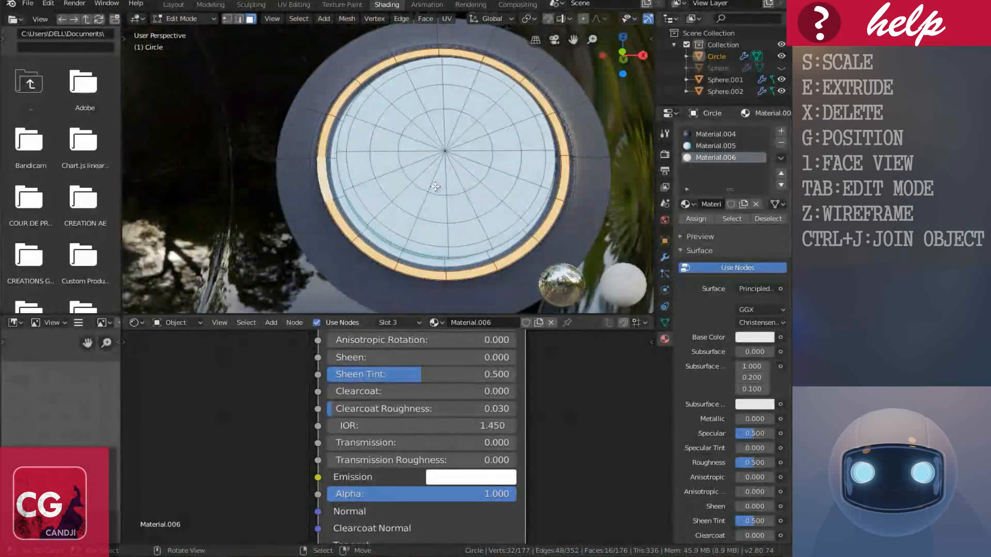
{"action": "scroll", "coordinate": [435, 187], "scroll_direction": "down", "scroll_amount": 5}
{"action": "middle_click_drag", "start_coordinate": [432, 209], "coordinate": [442, 215]}
{"action": "key", "text": "Tab"}
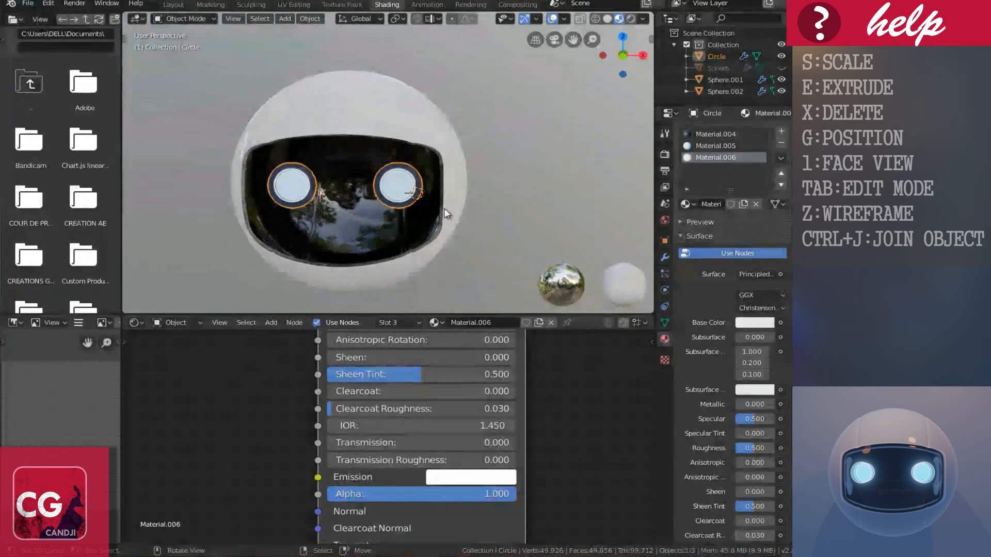
Preview the eyes through the visor by temporarily unhiding it, and hide it again after inspecting the face.
{"action": "scroll", "coordinate": [368, 242], "scroll_direction": "up", "scroll_amount": 3}
{"action": "left_click", "coordinate": [404, 201]}
{"action": "middle_click_drag", "start_coordinate": [321, 212], "coordinate": [343, 209]}
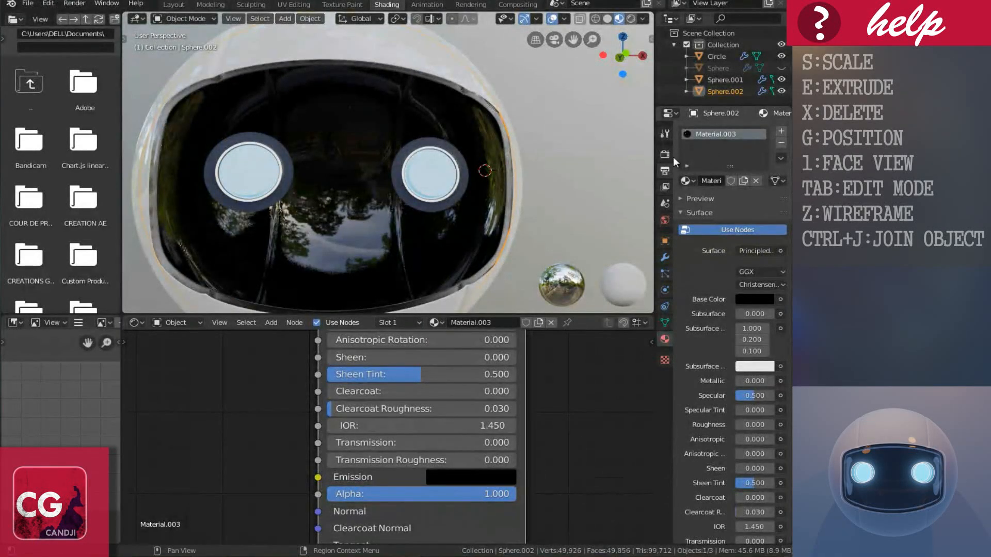
{"action": "left_click", "coordinate": [781, 68]}
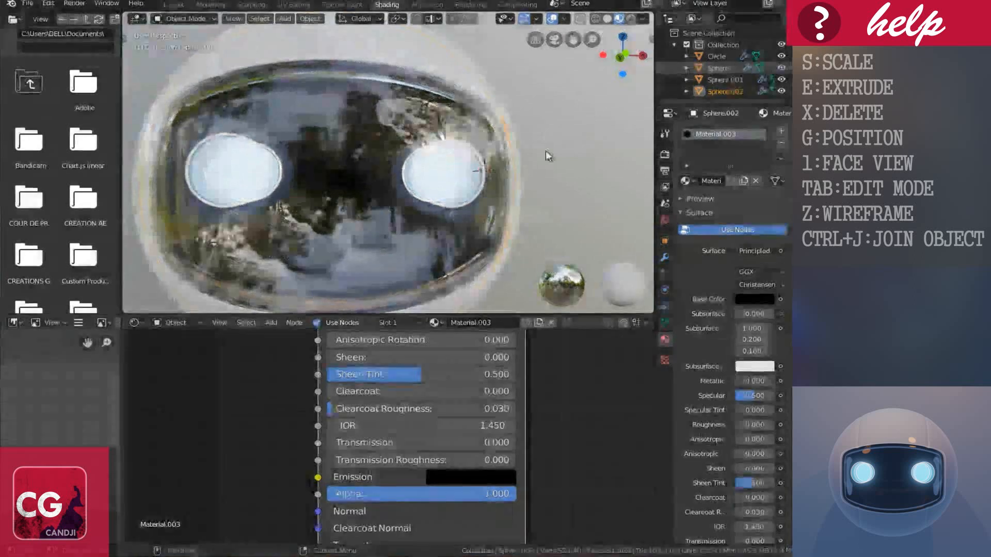
{"action": "scroll", "coordinate": [389, 196], "scroll_direction": "down", "scroll_amount": 5}
{"action": "middle_click_drag", "start_coordinate": [436, 181], "coordinate": [418, 193]}
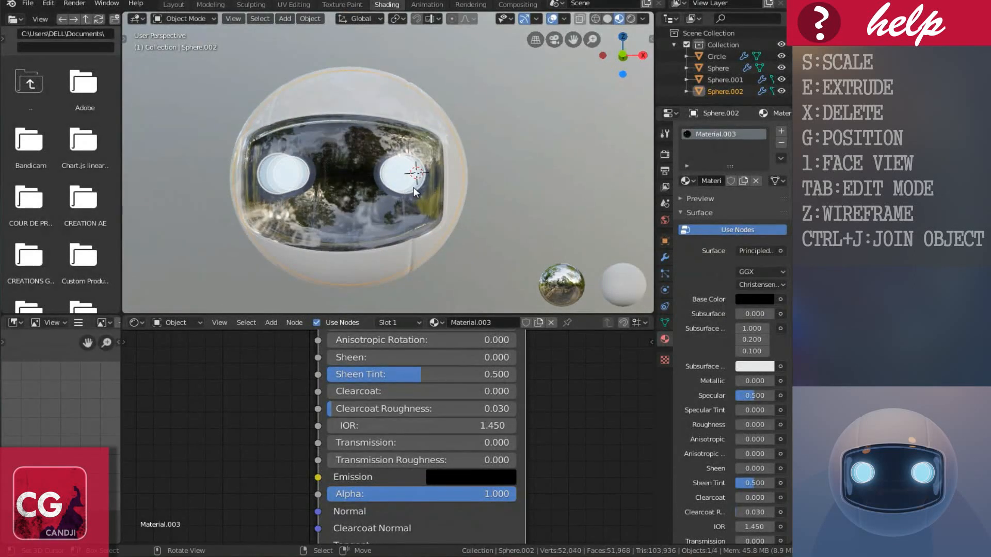
{"action": "scroll", "coordinate": [414, 187], "scroll_direction": "up", "scroll_amount": 2}
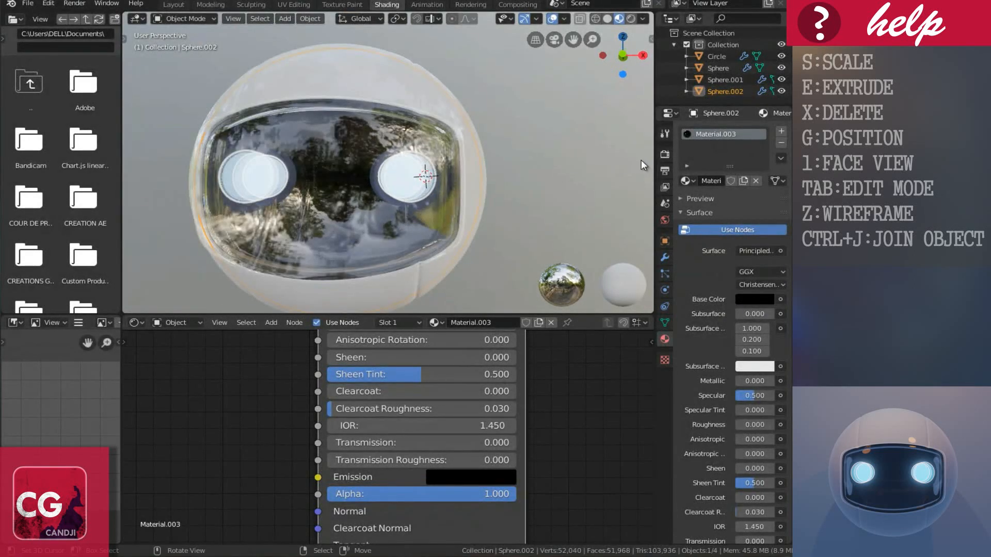
{"action": "left_click", "coordinate": [394, 220]}
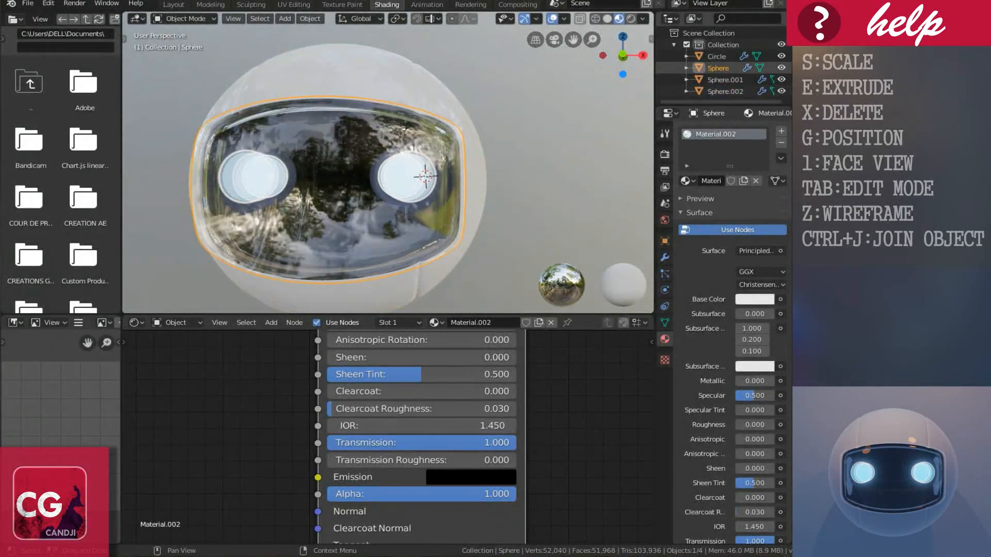
{"action": "left_click", "coordinate": [780, 67]}
Enable Bloom in the Eevee render settings and set its intensity to 0.1.
{"action": "left_click", "coordinate": [392, 179]}
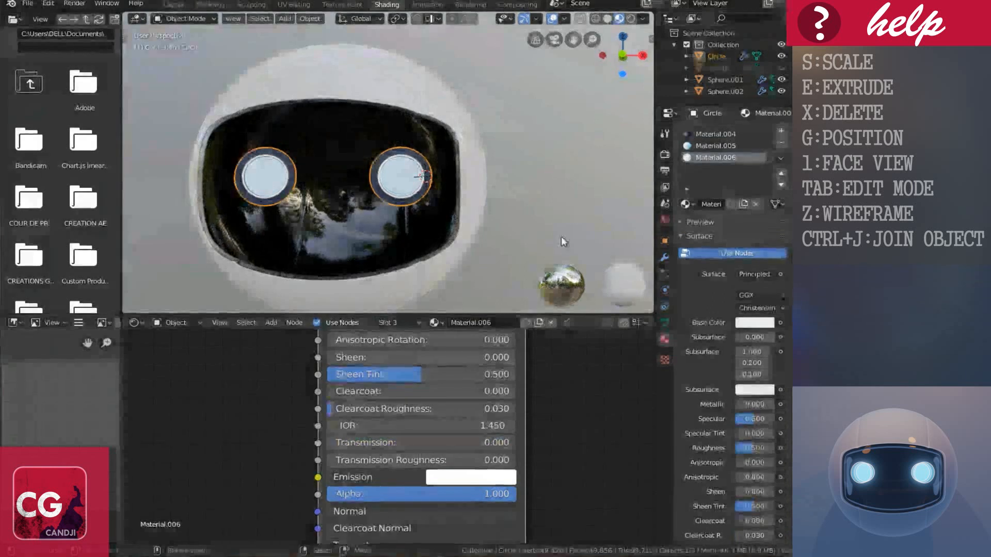
{"action": "left_click", "coordinate": [665, 155]}
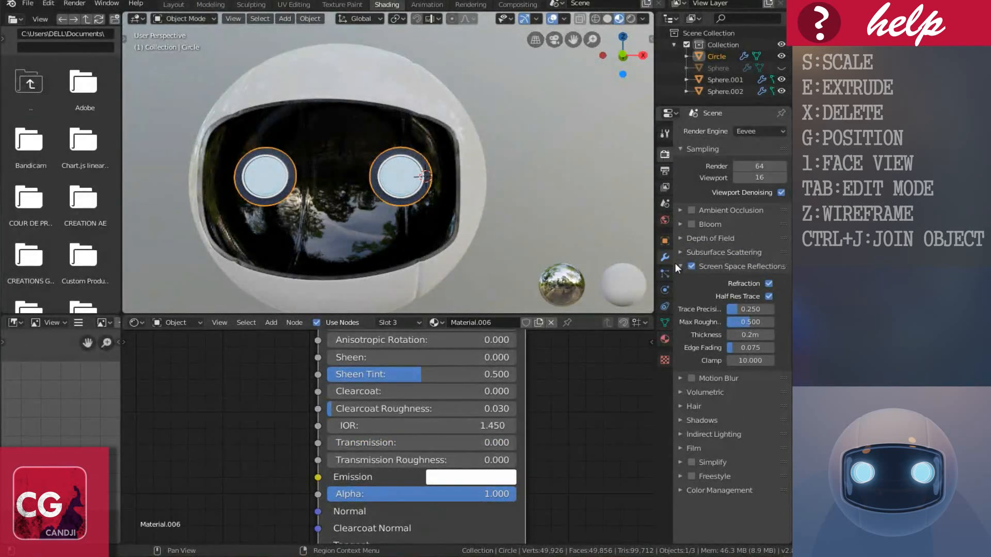
{"action": "left_click", "coordinate": [692, 225]}
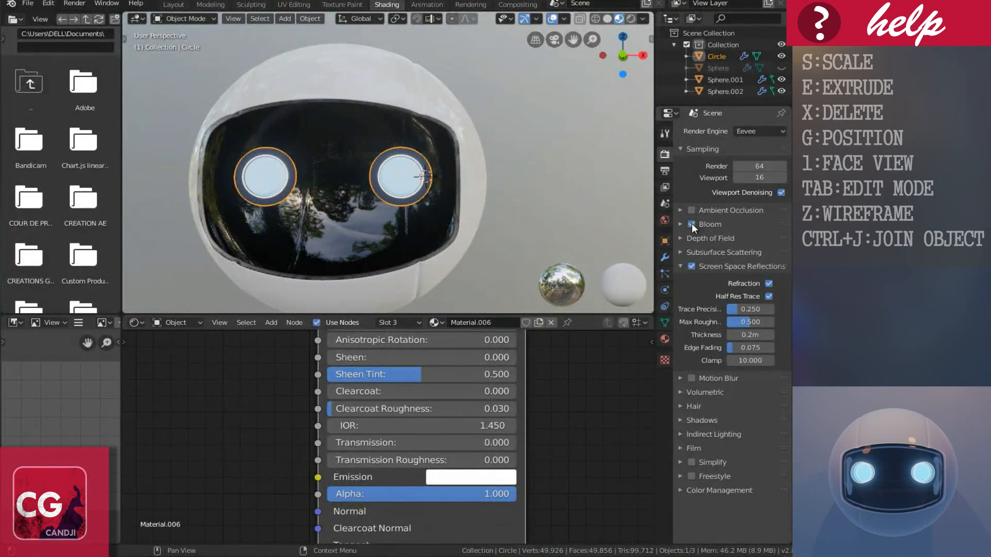
{"action": "left_click", "coordinate": [682, 223]}
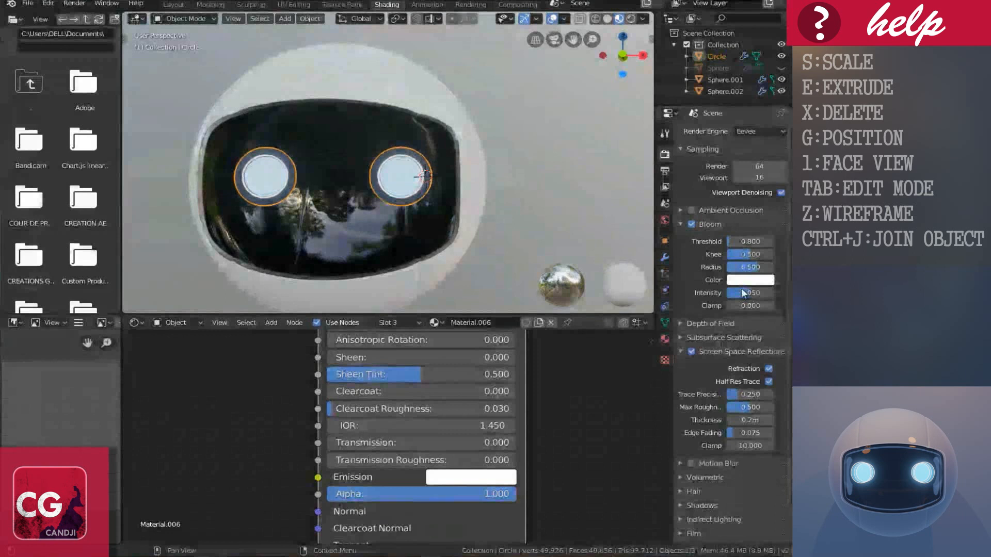
{"action": "left_click_drag", "start_coordinate": [745, 293], "coordinate": [31, 298]}
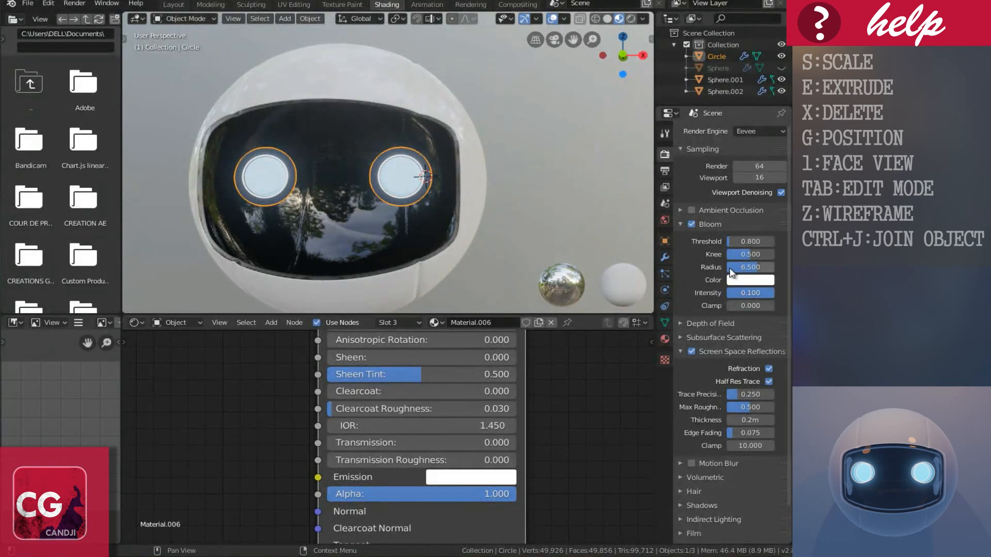
Set the Bloom radius to 4 and the knee to 0.4.
{"action": "left_click", "coordinate": [749, 265]}
{"action": "type", "text": "4"}
{"action": "key", "text": "Return"}
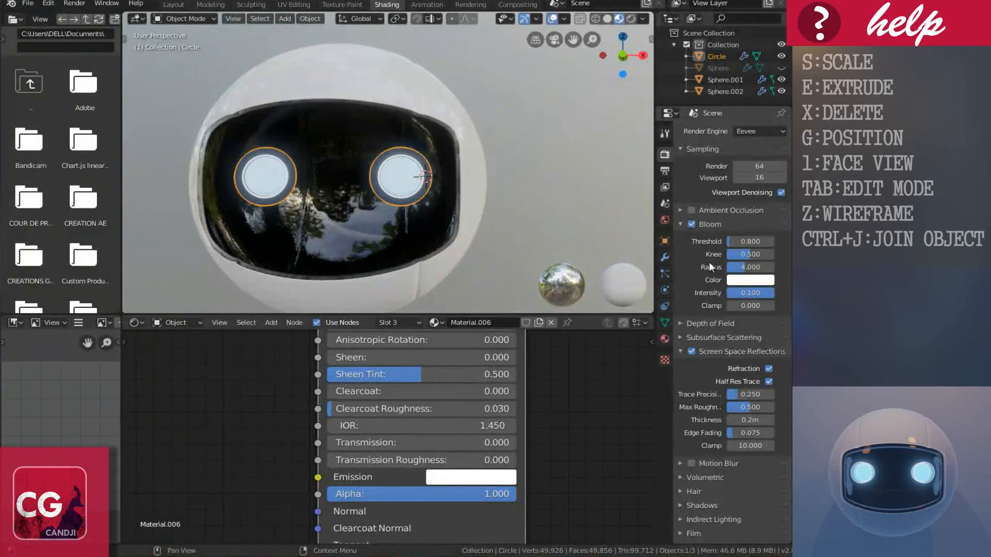
{"action": "left_click", "coordinate": [751, 253]}
{"action": "type", "text": ".4"}
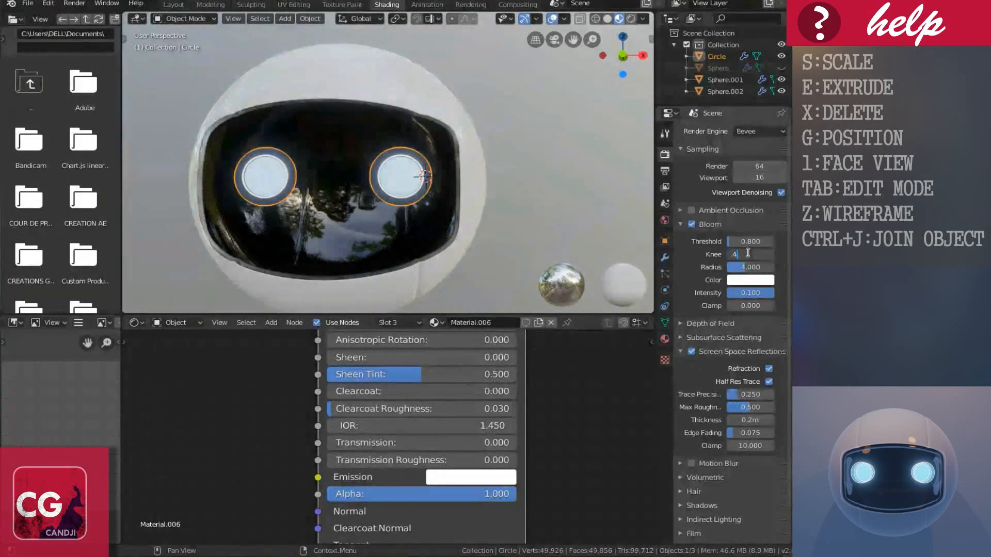
{"action": "key", "text": "Return"}
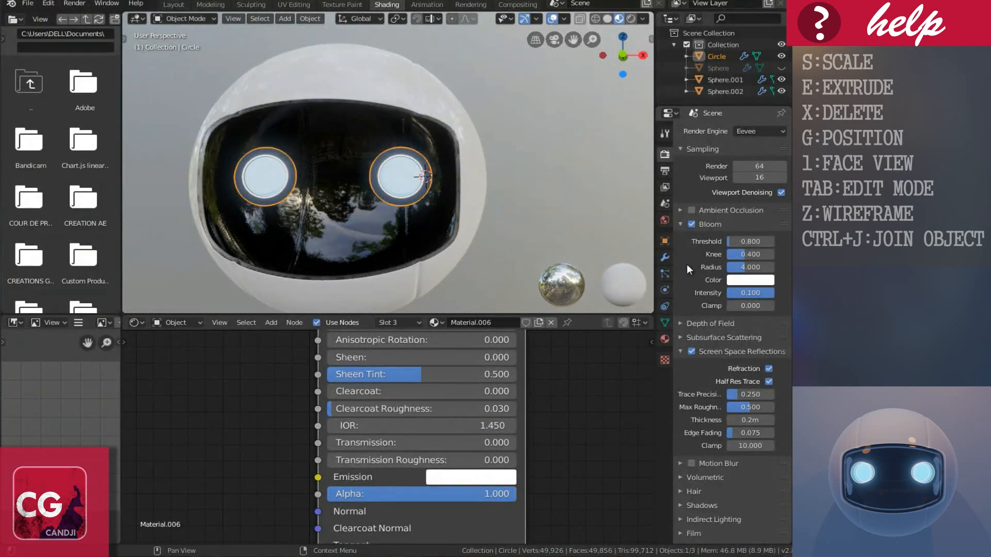
Unhide the visor sphere and check the glowing eyes through it from several angles.
{"action": "scroll", "coordinate": [384, 171], "scroll_direction": "down", "scroll_amount": 3}
{"action": "middle_click_drag", "start_coordinate": [389, 211], "coordinate": [490, 150]}
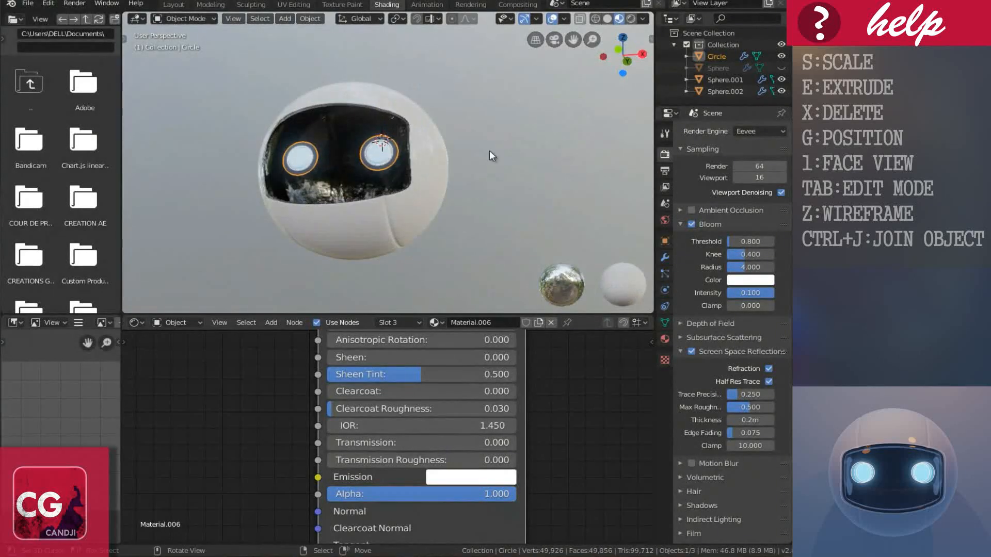
{"action": "left_click", "coordinate": [782, 68]}
{"action": "scroll", "coordinate": [361, 217], "scroll_direction": "up", "scroll_amount": 1}
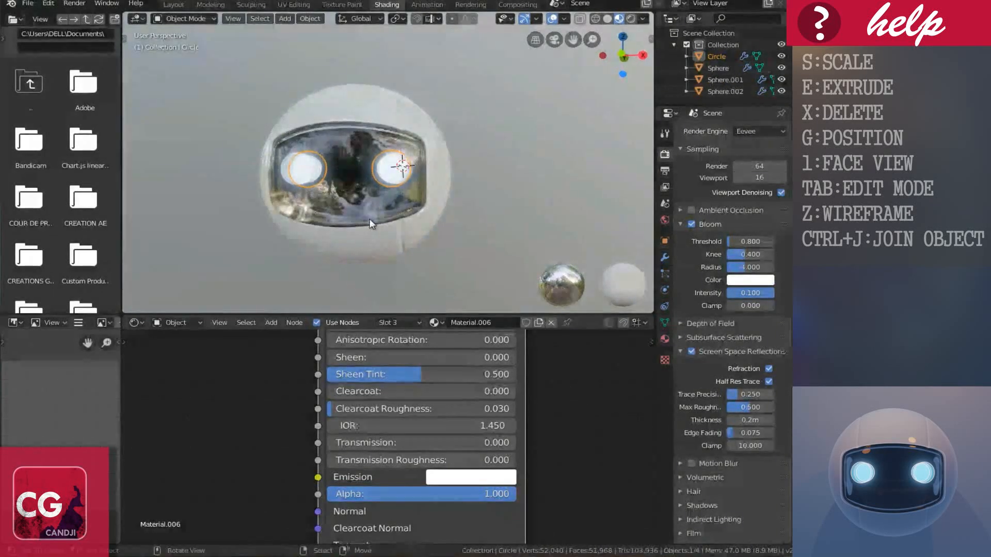
{"action": "scroll", "coordinate": [370, 225], "scroll_direction": "up", "scroll_amount": 1}
{"action": "middle_click_drag", "start_coordinate": [450, 234], "coordinate": [320, 216]}
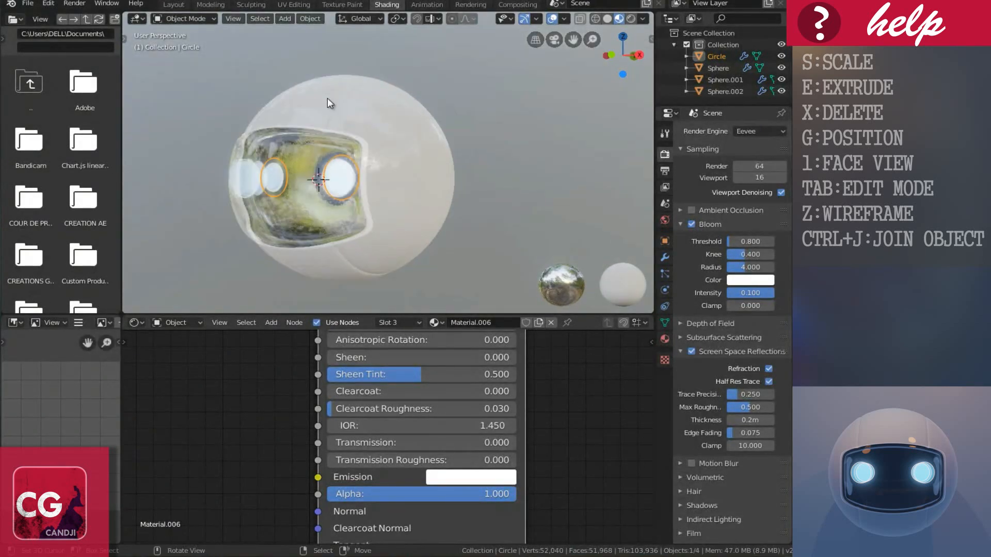
Switch to the Layout workspace and leave local view so the whole robot head is shown.
{"action": "left_click", "coordinate": [174, 5]}
{"action": "scroll", "coordinate": [411, 233], "scroll_direction": "down", "scroll_amount": 6}
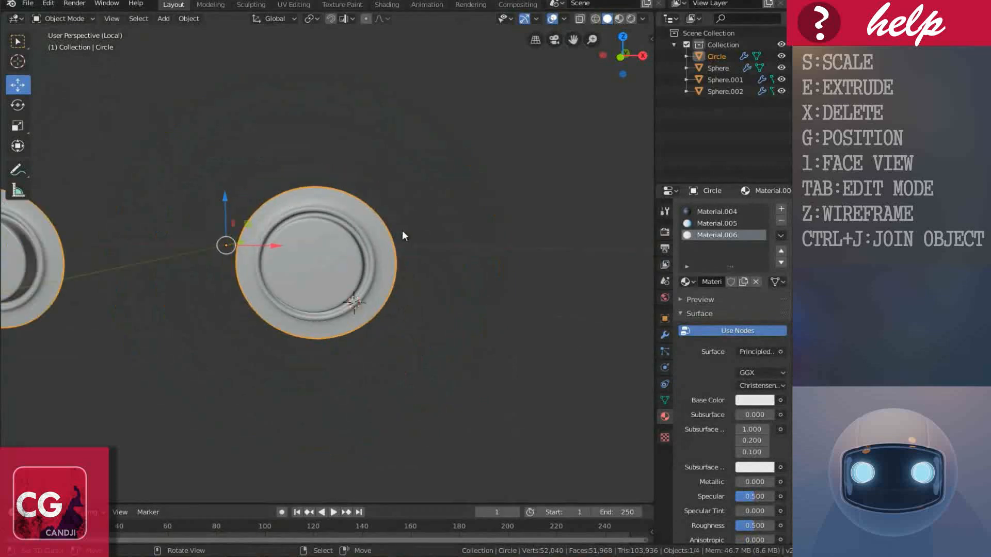
{"action": "key", "text": "KP_Divide"}
{"action": "scroll", "coordinate": [401, 223], "scroll_direction": "down", "scroll_amount": 3}
{"action": "middle_click_drag", "start_coordinate": [399, 222], "coordinate": [410, 273]}
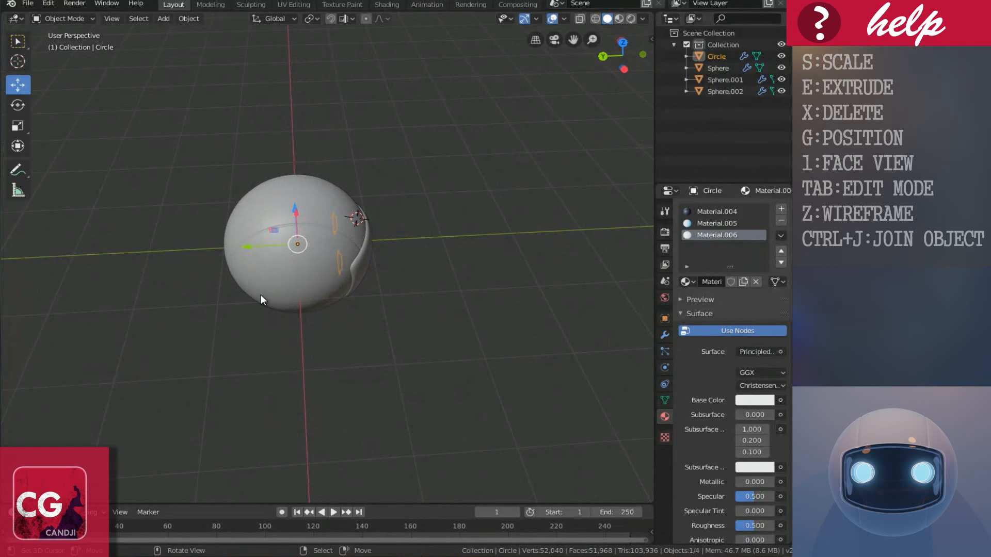
Add a plane, move it about 2.27 m along Y behind the head, and shift it about -0.51 m along X.
{"action": "key", "text": "shift+a"}
{"action": "left_click", "coordinate": [321, 291]}
{"action": "middle_click_drag", "start_coordinate": [321, 291], "coordinate": [320, 310]}
{"action": "left_click_drag", "start_coordinate": [388, 249], "coordinate": [387, 123]}
{"action": "key", "text": "g"}
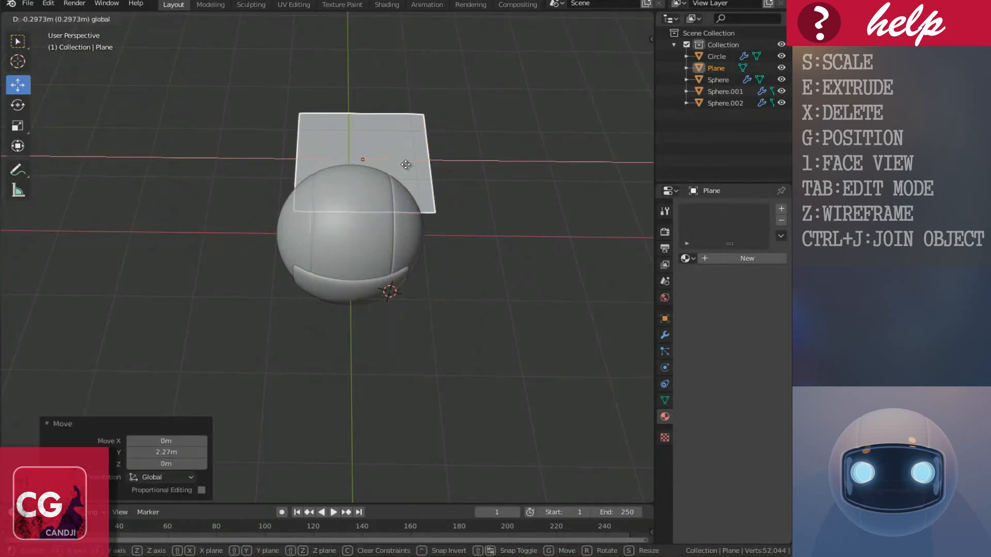
{"action": "left_click", "coordinate": [394, 165]}
Rotate the plane 90° about X and scale it up into a large backdrop behind the head.
{"action": "middle_click_drag", "start_coordinate": [394, 165], "coordinate": [325, 246]}
{"action": "type", "text": "rx"}
{"action": "type", "text": "90"}
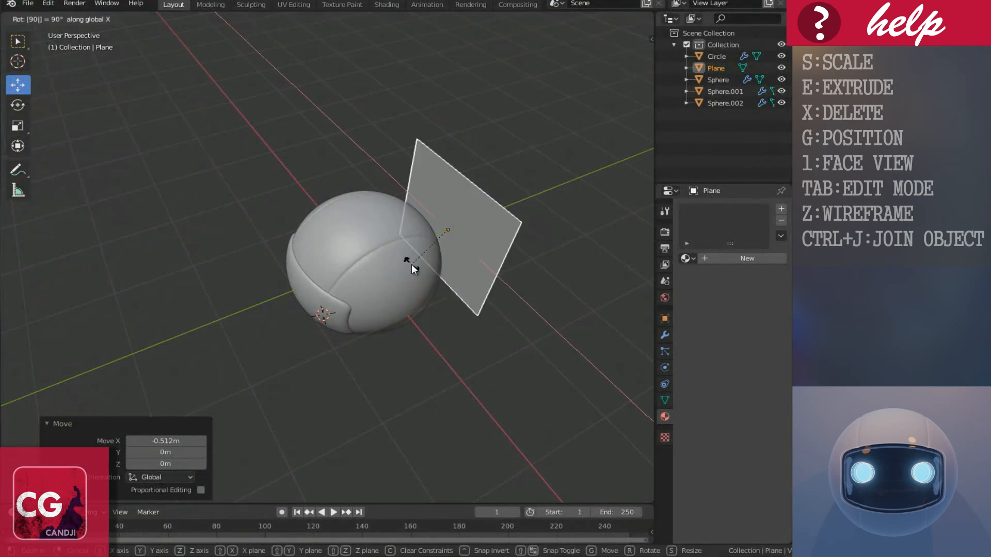
{"action": "key", "text": "Return"}
{"action": "key", "text": "s"}
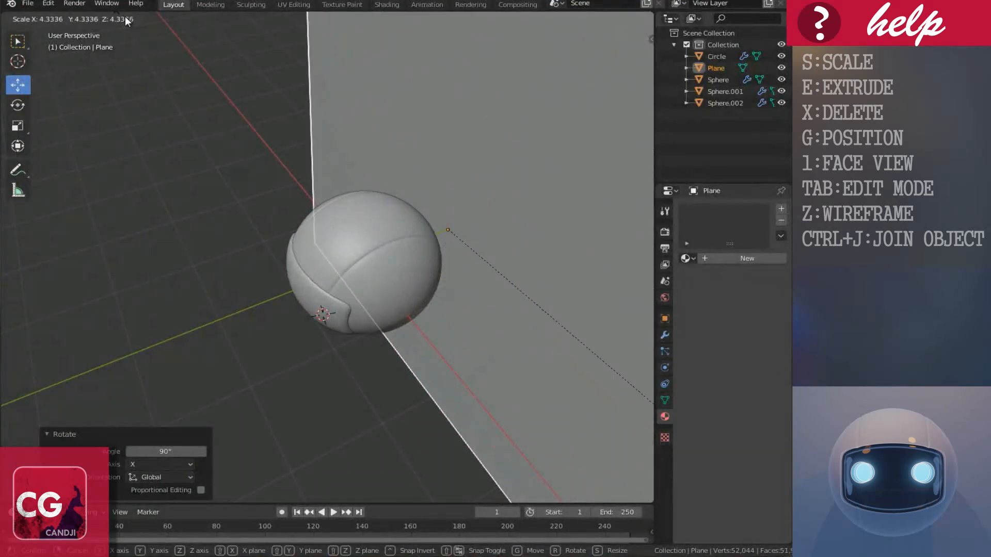
{"action": "left_click", "coordinate": [410, 162]}
{"action": "middle_click_drag", "start_coordinate": [408, 159], "coordinate": [454, 215]}
{"action": "key", "text": "s"}
{"action": "left_click", "coordinate": [395, 237]}
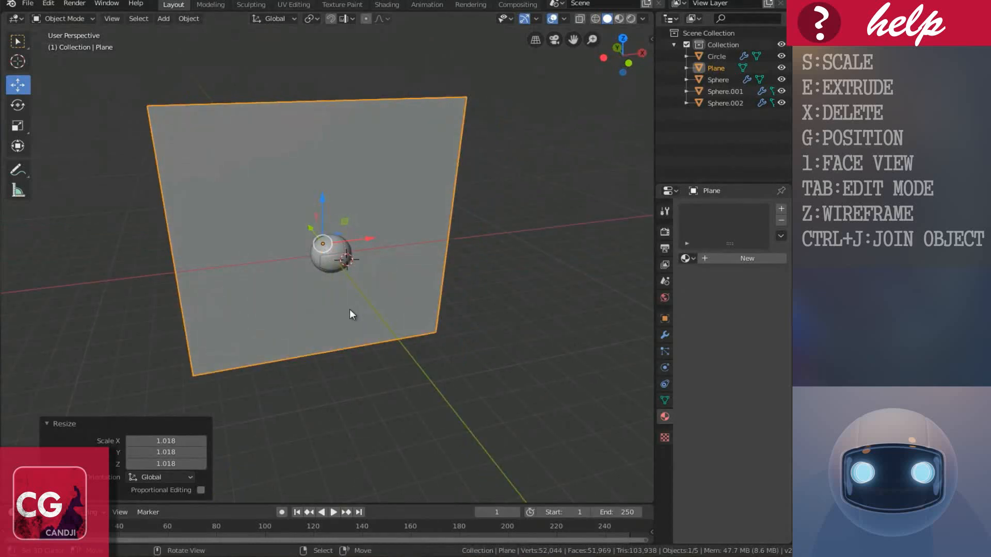
Add a point light and place it beside the head, raised about 1.27 m.
{"action": "key", "text": "shift+a"}
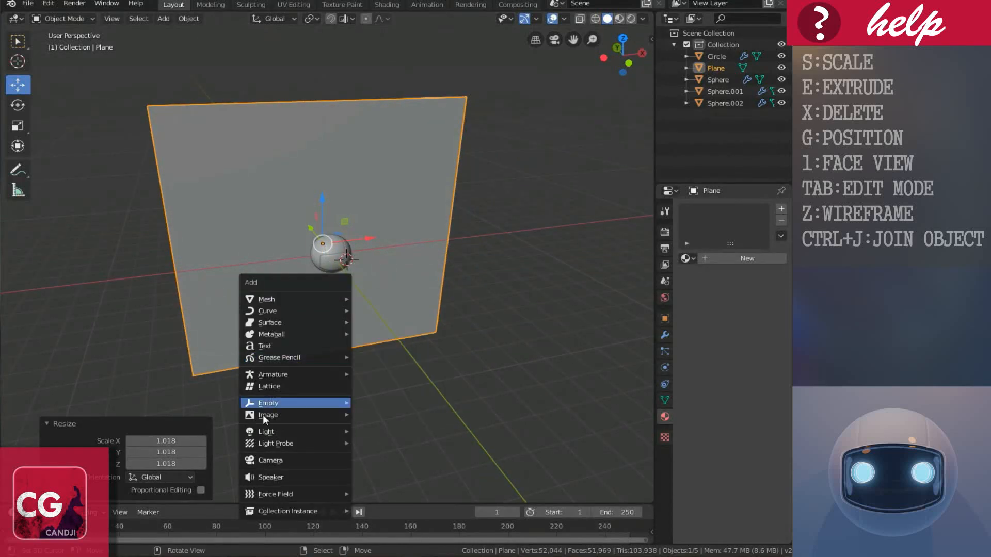
{"action": "mouse_move", "coordinate": [270, 431]}
{"action": "left_click", "coordinate": [382, 431]}
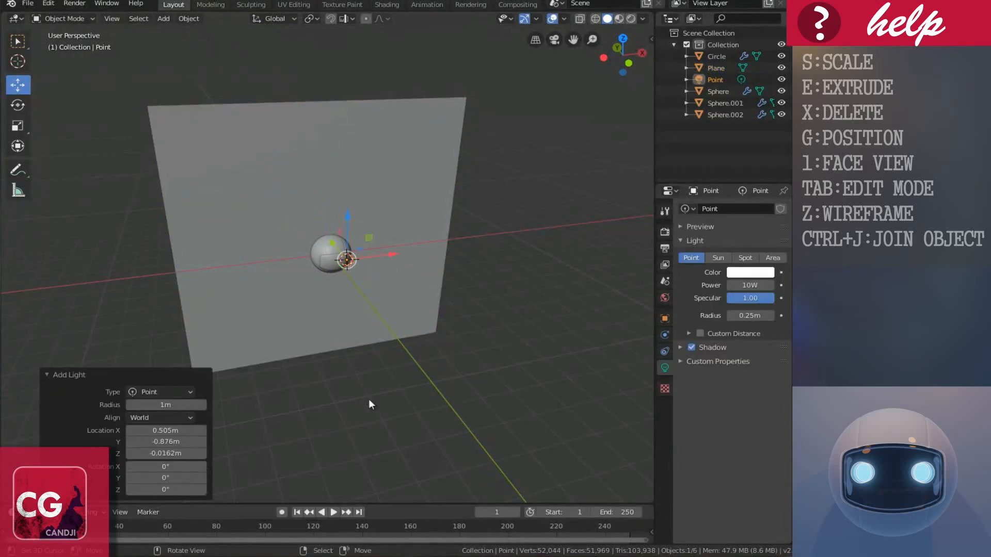
{"action": "scroll", "coordinate": [399, 286], "scroll_direction": "up", "scroll_amount": 3}
{"action": "middle_click_drag", "start_coordinate": [398, 287], "coordinate": [341, 313]}
{"action": "left_click_drag", "start_coordinate": [398, 281], "coordinate": [271, 207]}
Give the point light an orange colour and set its power to 20 W.
{"action": "middle_click_drag", "start_coordinate": [334, 283], "coordinate": [385, 265]}
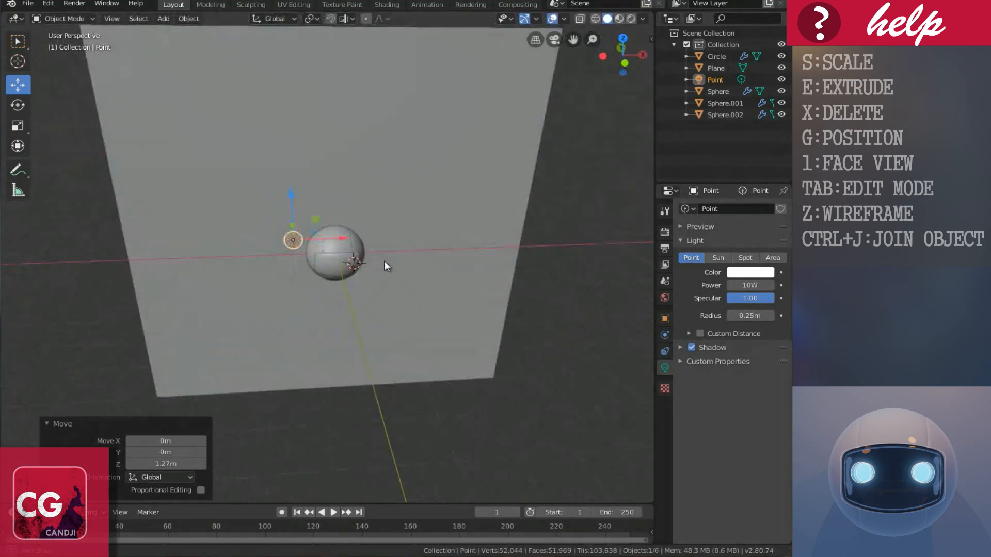
{"action": "left_click", "coordinate": [753, 273]}
{"action": "left_click", "coordinate": [694, 182]}
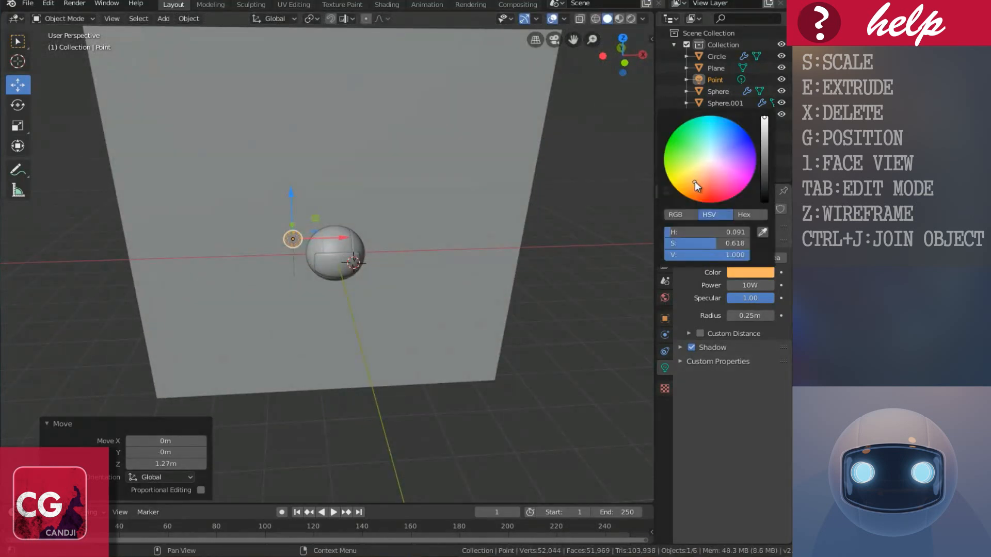
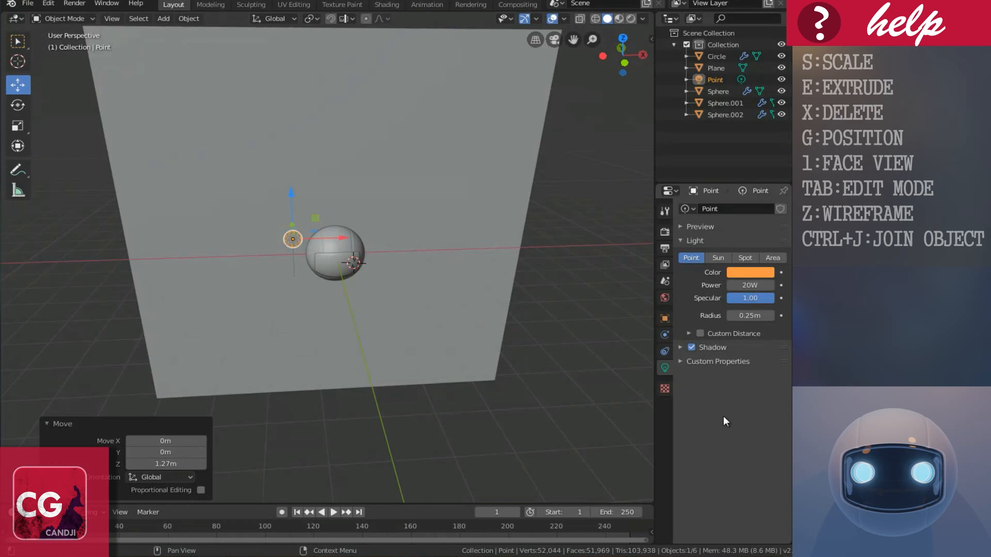
Duplicate the orange light about 2.78 m along X to the head's other side and raise the copy about 1.17 m.
{"action": "middle_click_drag", "start_coordinate": [405, 272], "coordinate": [414, 274]}
{"action": "key", "text": "shift+d"}
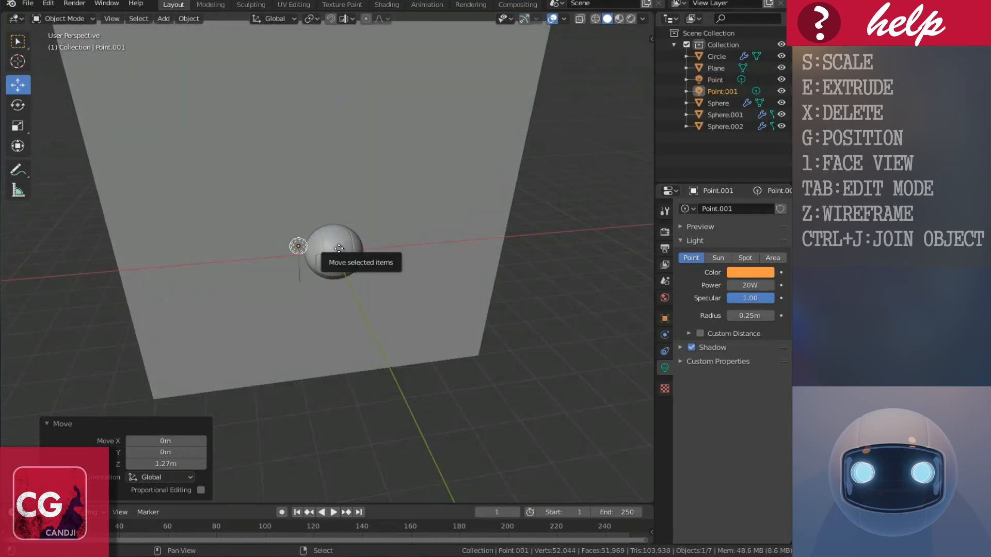
{"action": "left_click_drag", "start_coordinate": [338, 248], "coordinate": [341, 246]}
{"action": "key", "text": "x"}
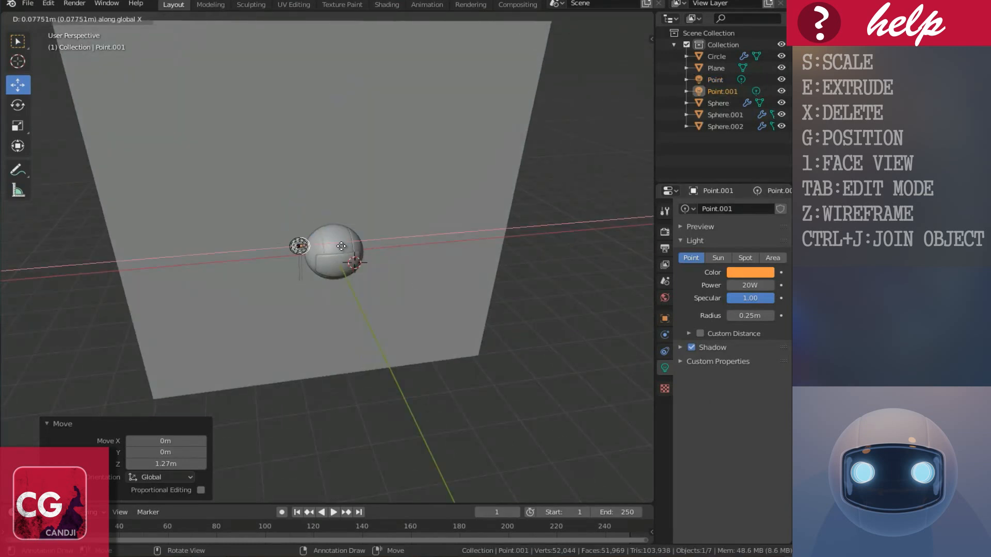
{"action": "left_click", "coordinate": [434, 260]}
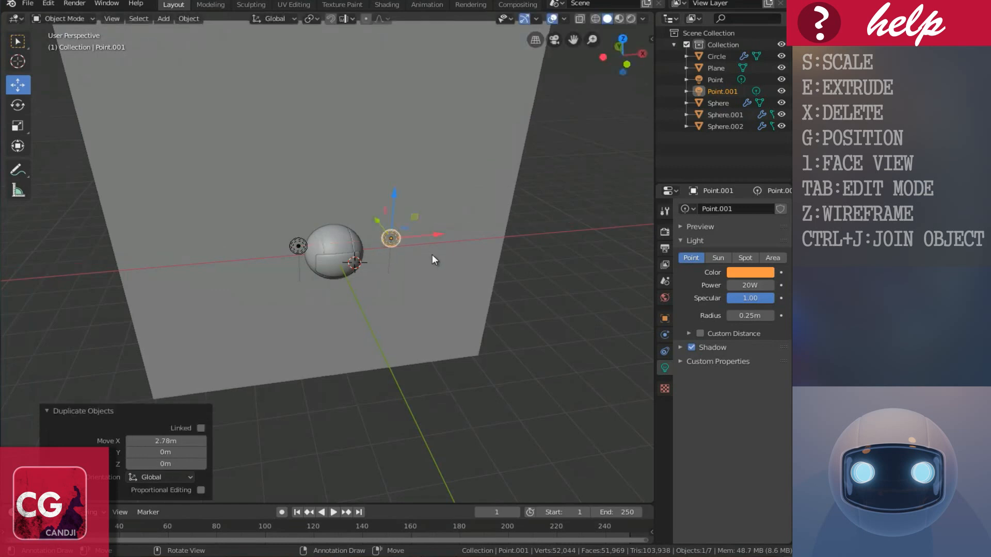
{"action": "left_click_drag", "start_coordinate": [397, 199], "coordinate": [398, 165]}
Set the duplicated light's power to 50 W.
{"action": "left_click", "coordinate": [748, 285]}
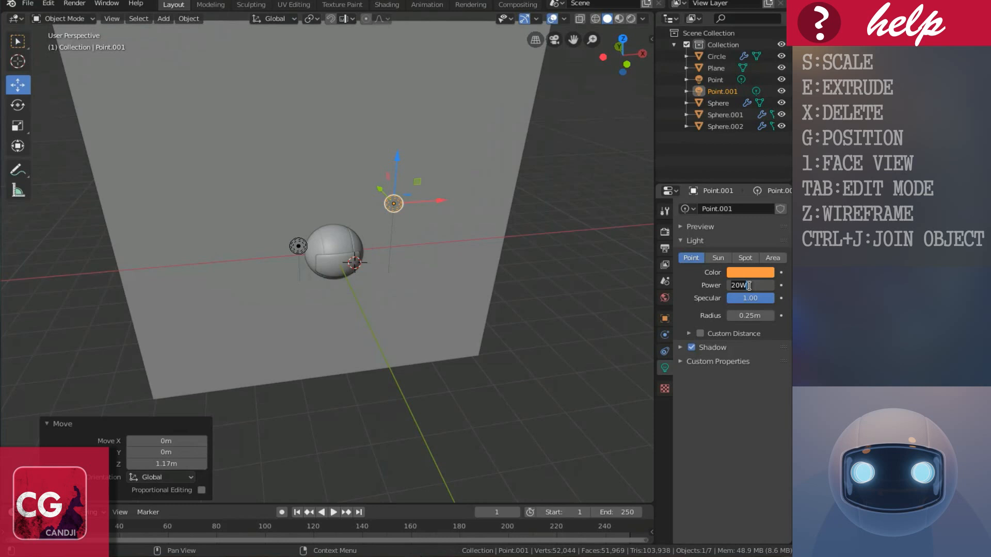
{"action": "type", "text": "0"}
{"action": "key", "text": "Return"}
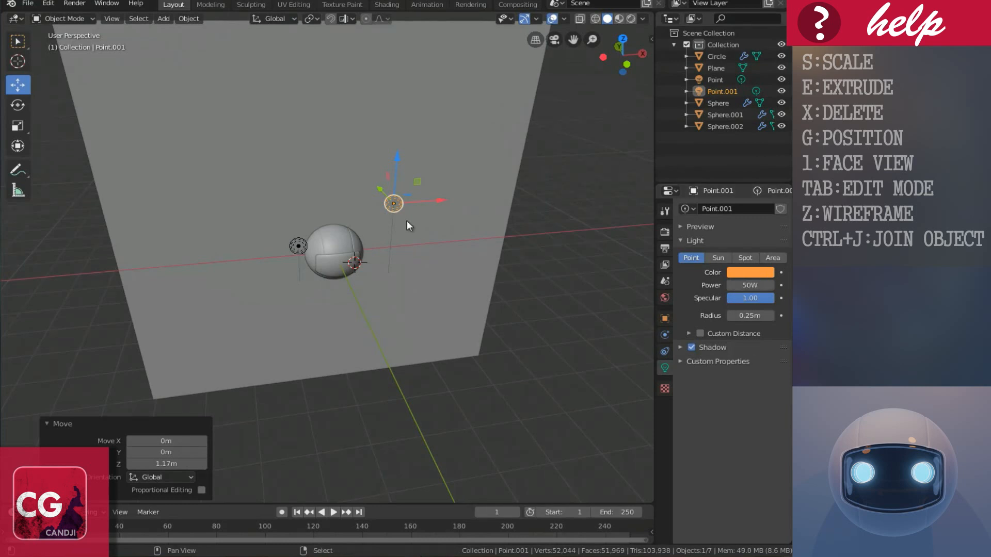
Duplicate the 50 W light along X to above the head and raise the copy about 1.32 m.
{"action": "key", "text": "shift+d"}
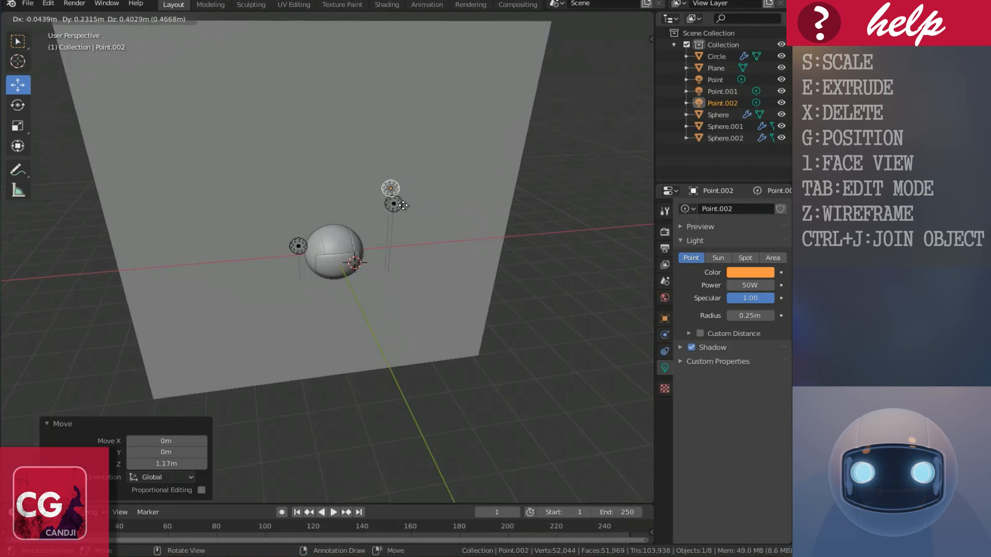
{"action": "key", "text": "x"}
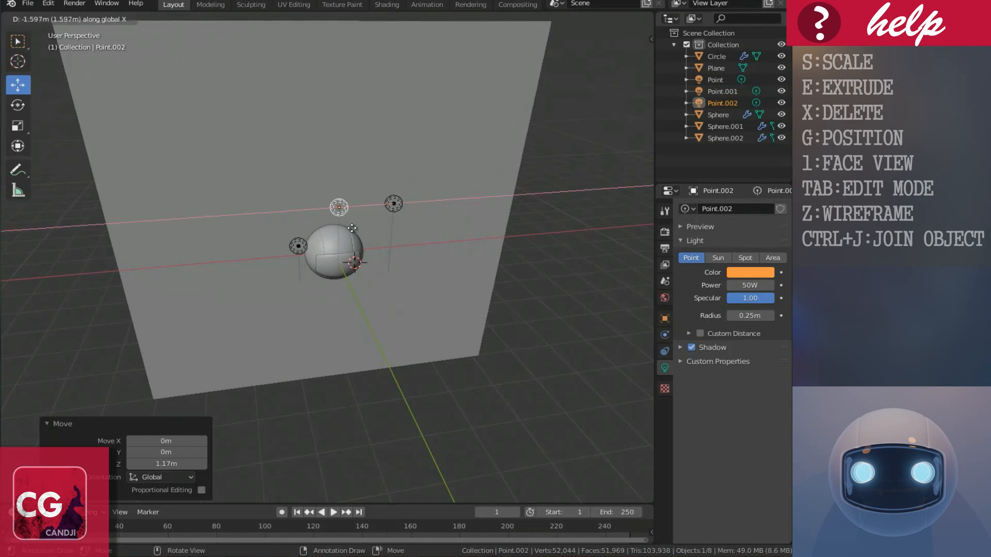
{"action": "left_click", "coordinate": [345, 159]}
{"action": "left_click_drag", "start_coordinate": [341, 159], "coordinate": [341, 111]}
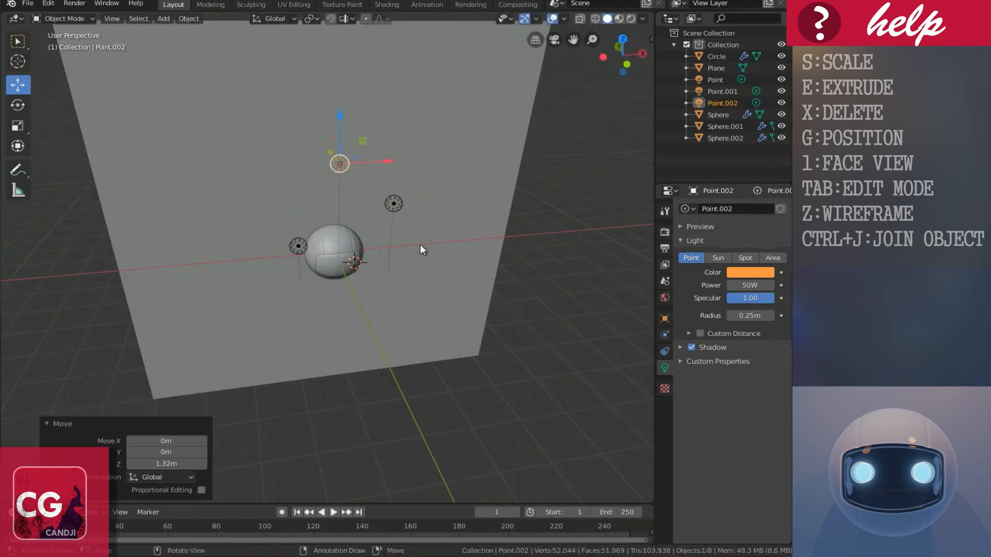
Change the colour of the light above the head to near white.
{"action": "middle_click_drag", "start_coordinate": [420, 244], "coordinate": [439, 252]}
{"action": "left_click", "coordinate": [745, 272]}
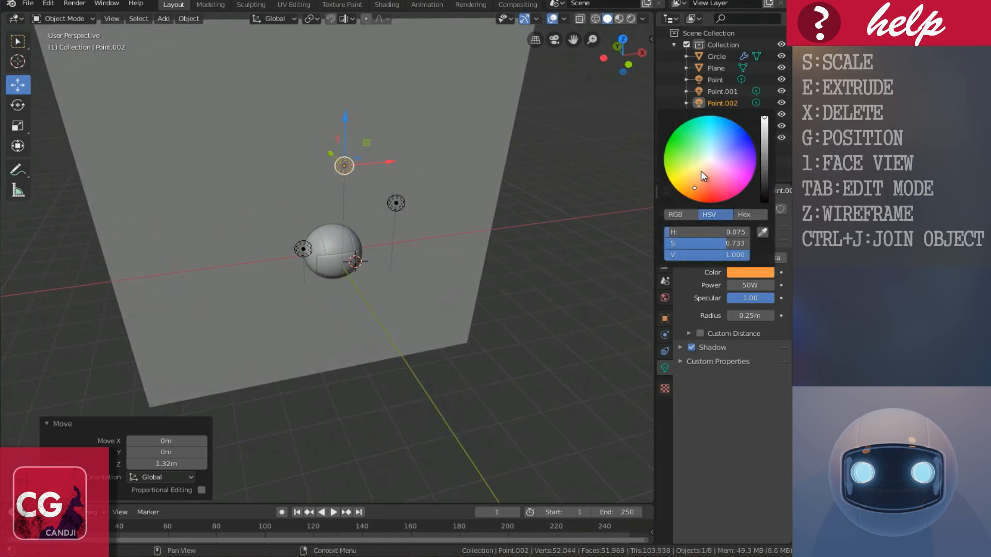
{"action": "left_click", "coordinate": [710, 158]}
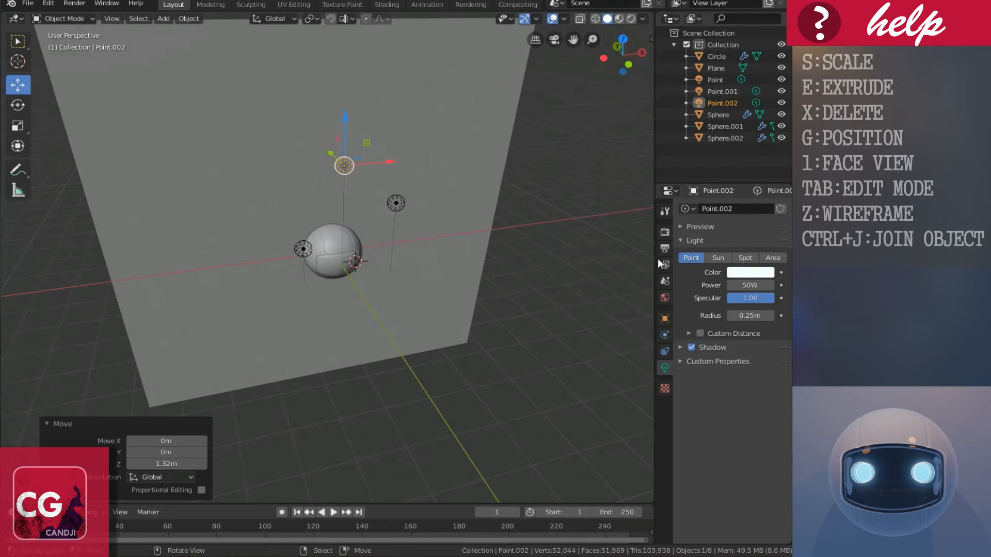
Brighten the world background colour to a value of about 0.47 and tint it blue.
{"action": "left_click", "coordinate": [665, 299]}
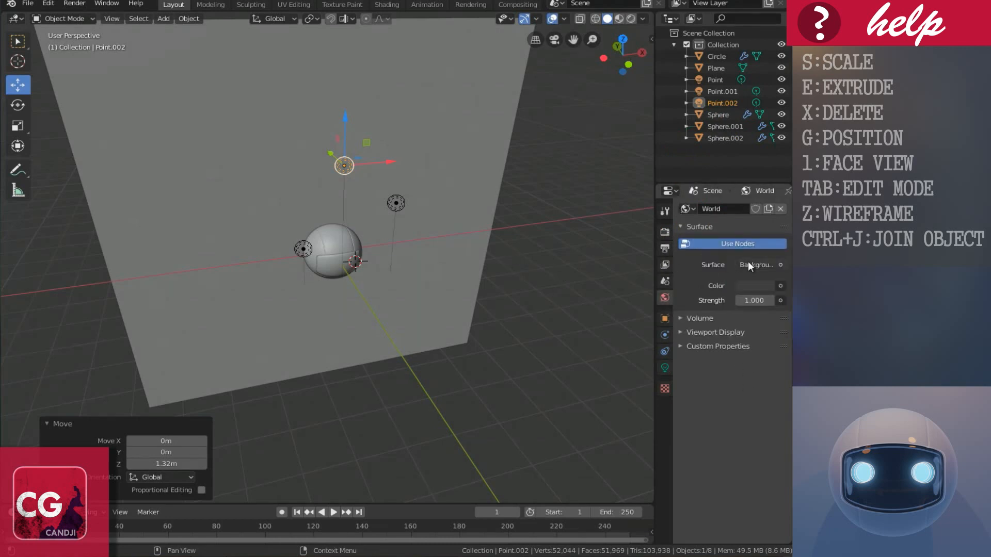
{"action": "left_click", "coordinate": [757, 285]}
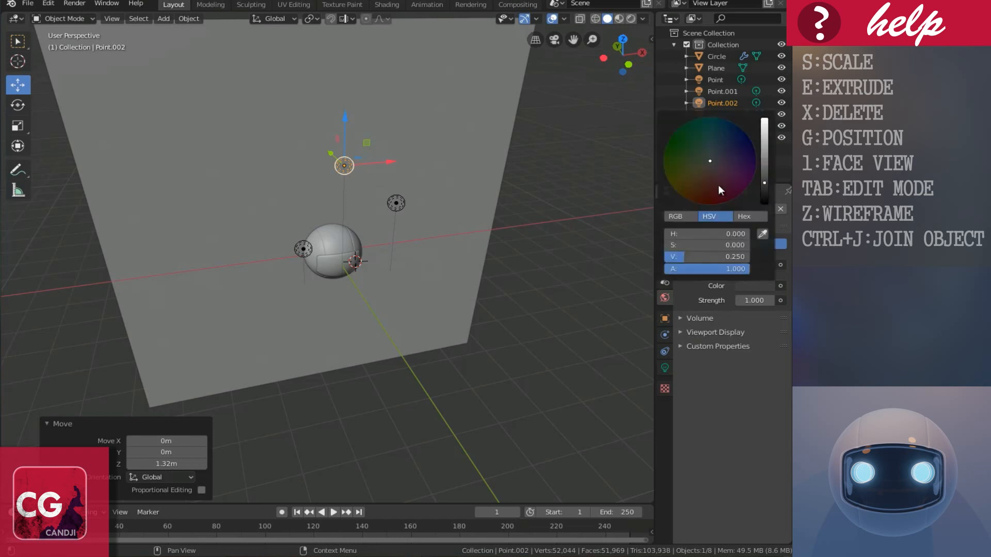
{"action": "left_click", "coordinate": [764, 163]}
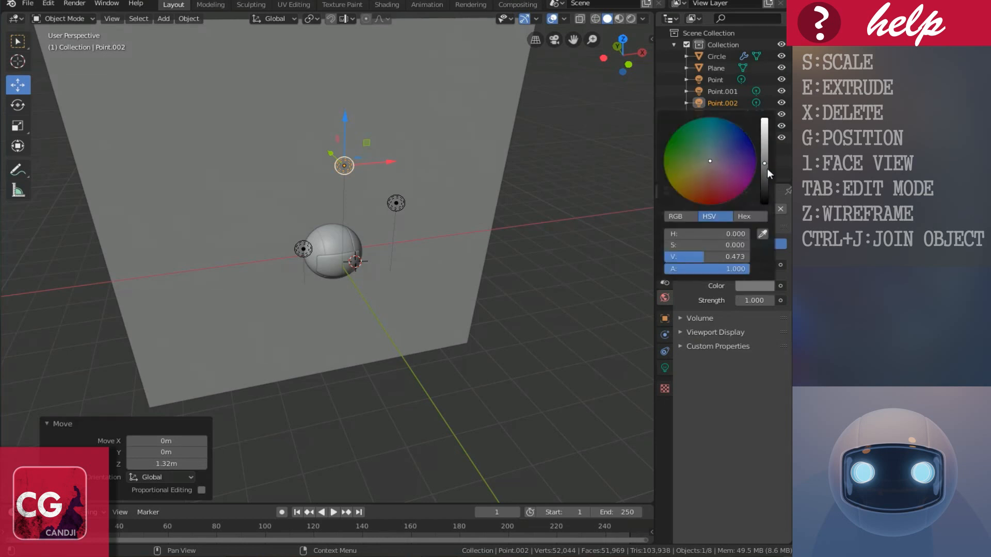
{"action": "left_click", "coordinate": [723, 145]}
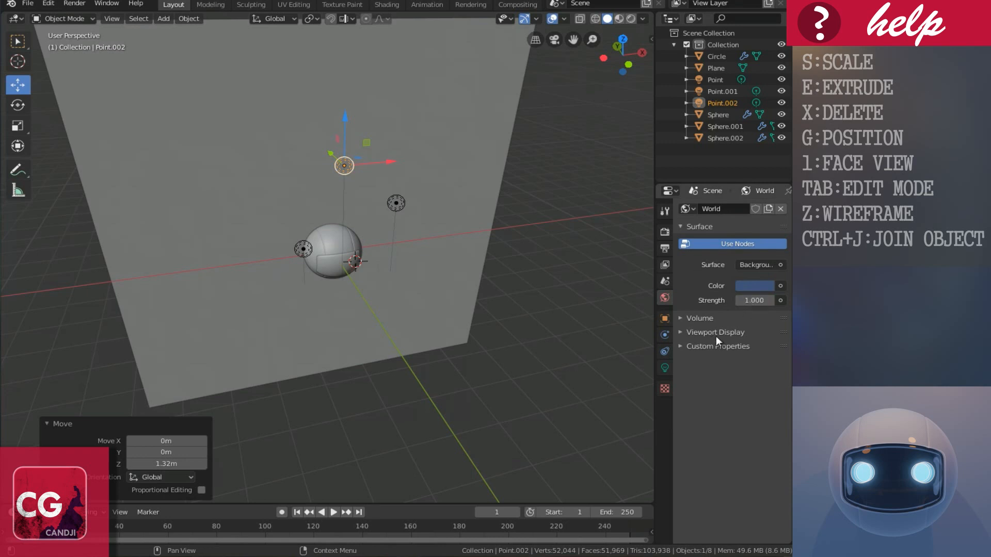
Add a camera to the scene from the front orthographic view.
{"action": "middle_click_drag", "start_coordinate": [389, 354], "coordinate": [360, 304]}
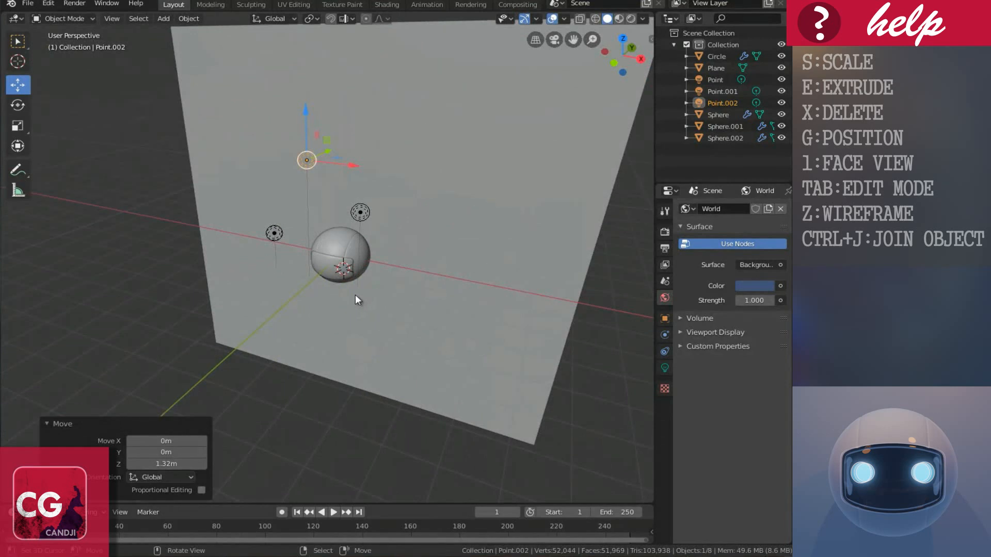
{"action": "key", "text": "KP_1"}
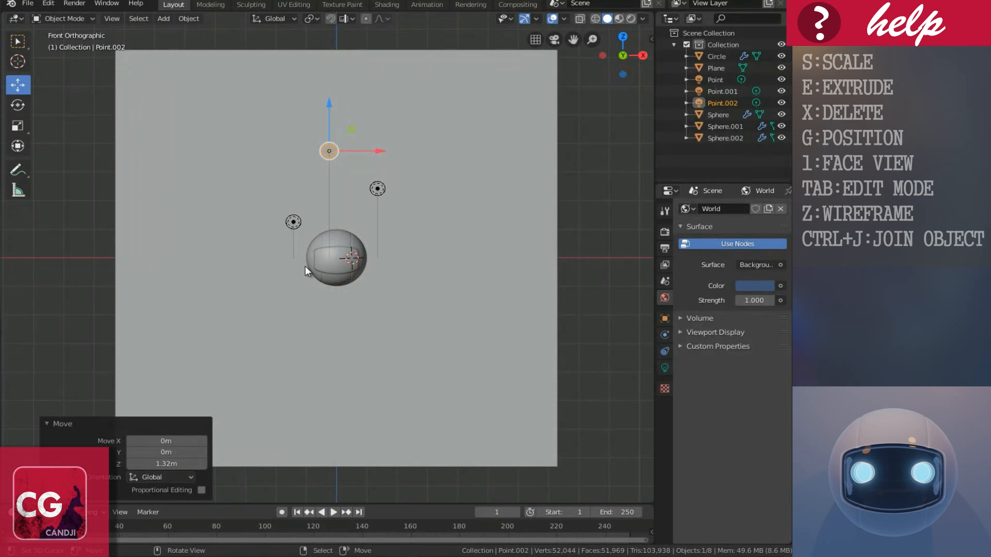
{"action": "key", "text": "shift+a"}
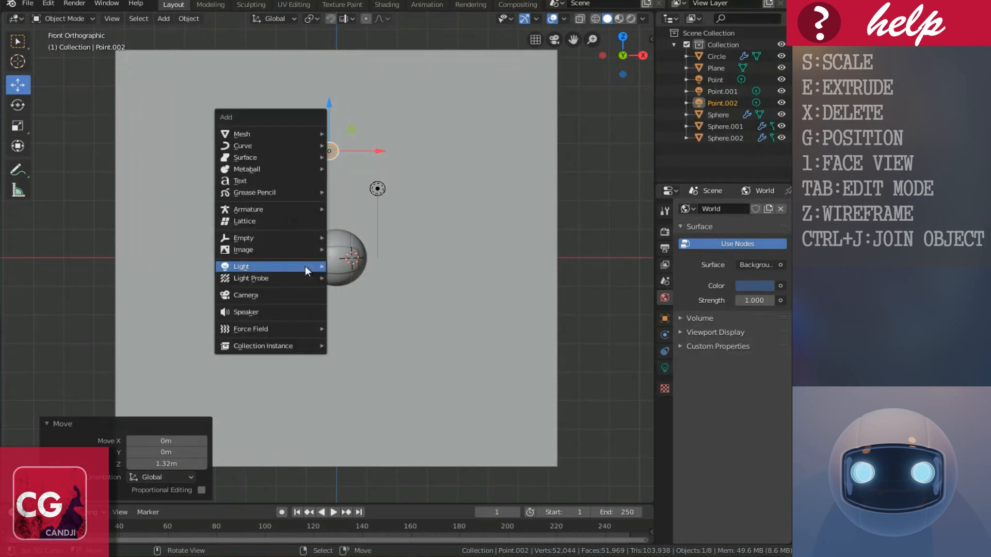
{"action": "left_click", "coordinate": [271, 296]}
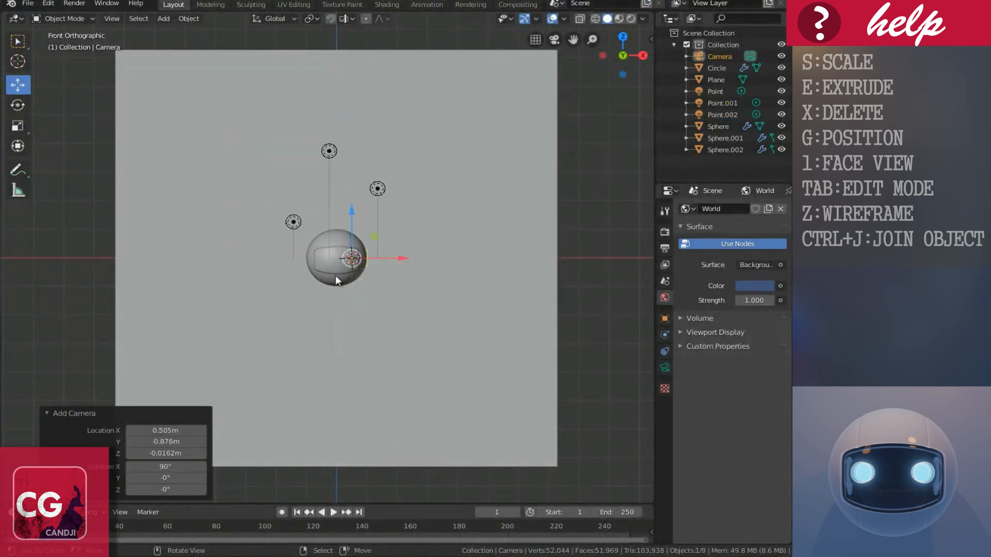
Look through the camera, lock it to the view, and pull it back until the whole head fits in the frame.
{"action": "key", "text": "KP_0"}
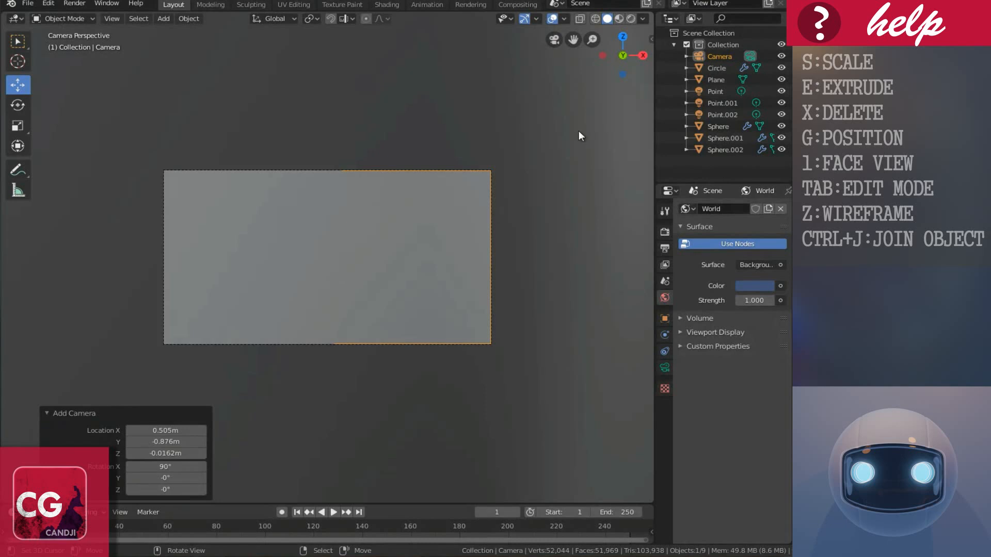
{"action": "key", "text": "n"}
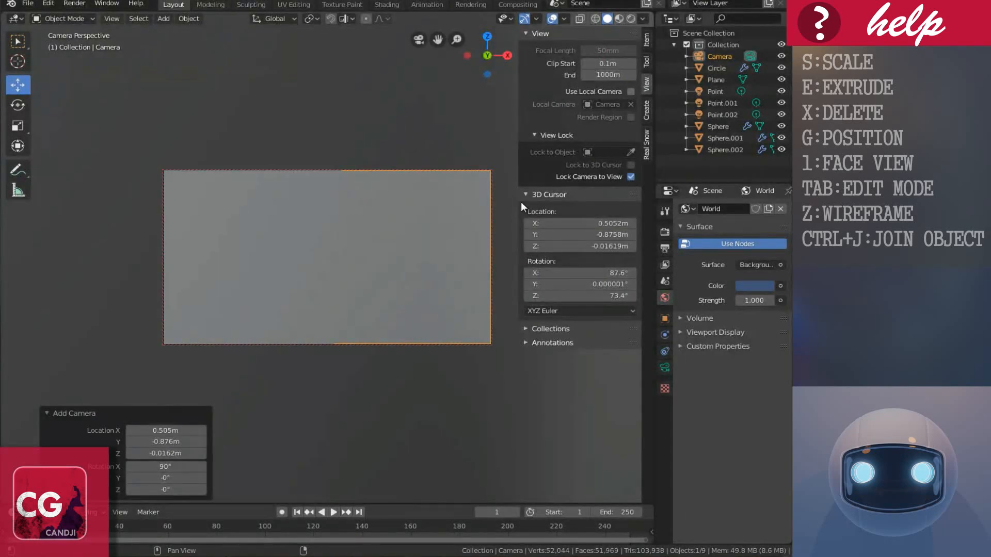
{"action": "key", "text": "n"}
{"action": "scroll", "coordinate": [259, 311], "scroll_direction": "down", "scroll_amount": 8}
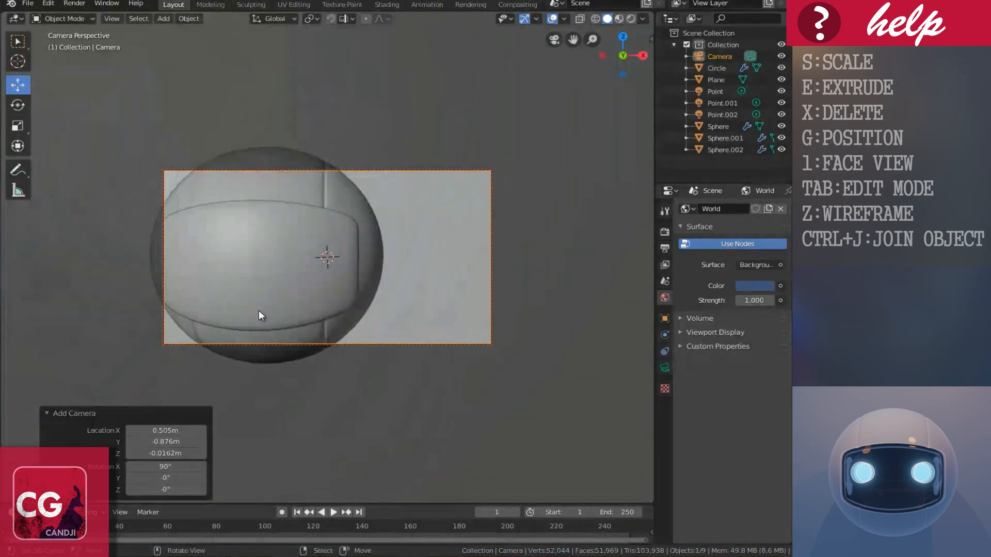
{"action": "scroll", "coordinate": [262, 311], "scroll_direction": "down", "scroll_amount": 5}
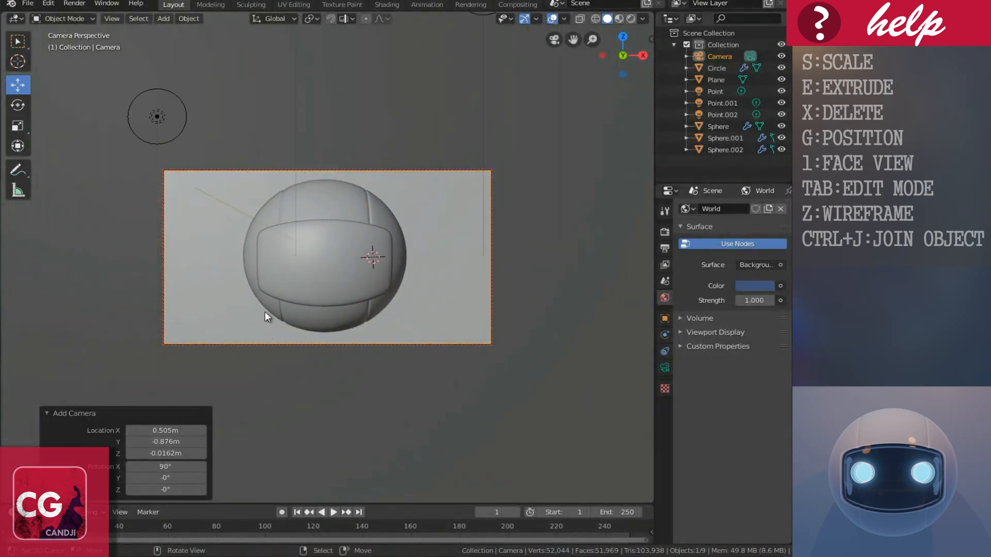
{"action": "scroll", "coordinate": [264, 316], "scroll_direction": "down", "scroll_amount": 2}
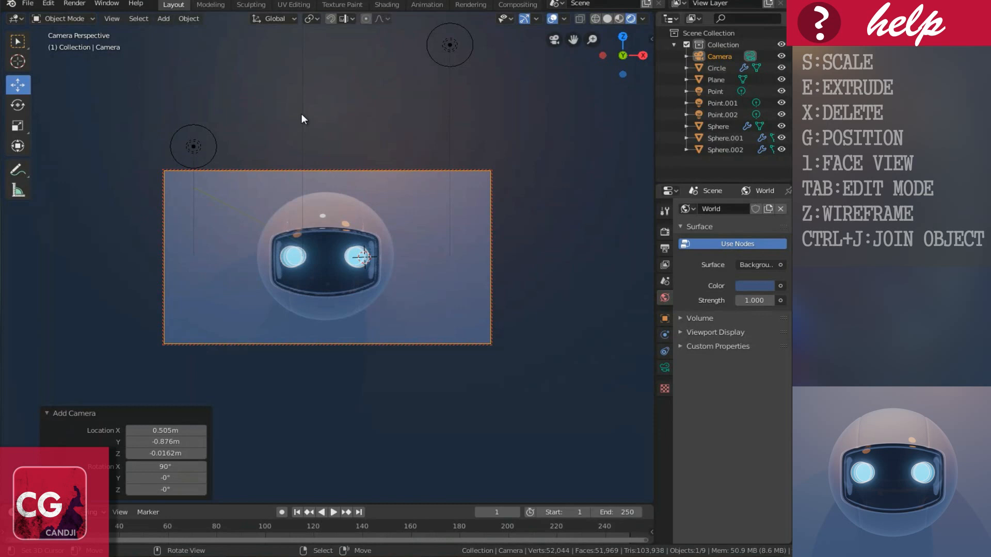
In solid shading outside the camera view, lower the point light above the head by about 1.25 m along Z.
{"action": "left_click", "coordinate": [310, 103]}
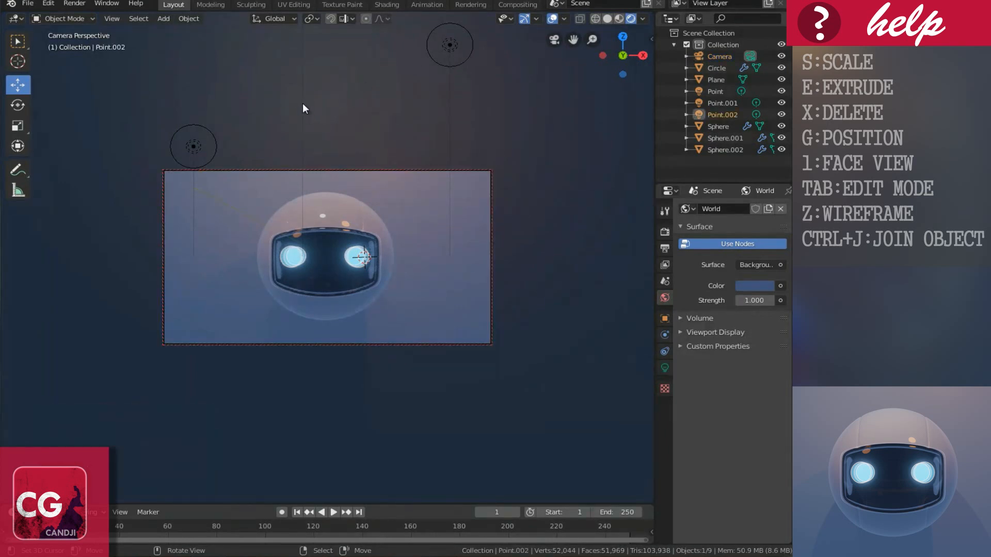
{"action": "left_click", "coordinate": [303, 110]}
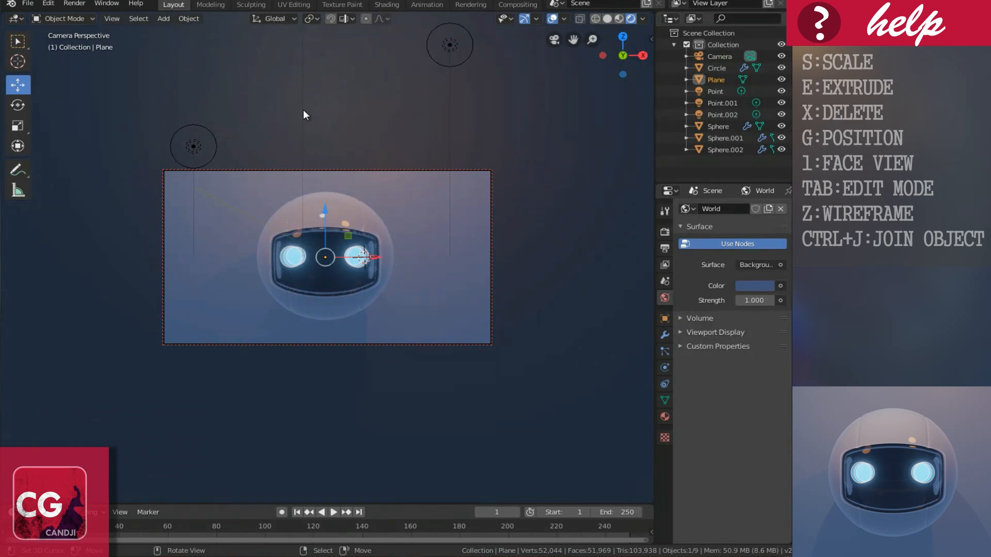
{"action": "left_click", "coordinate": [607, 19]}
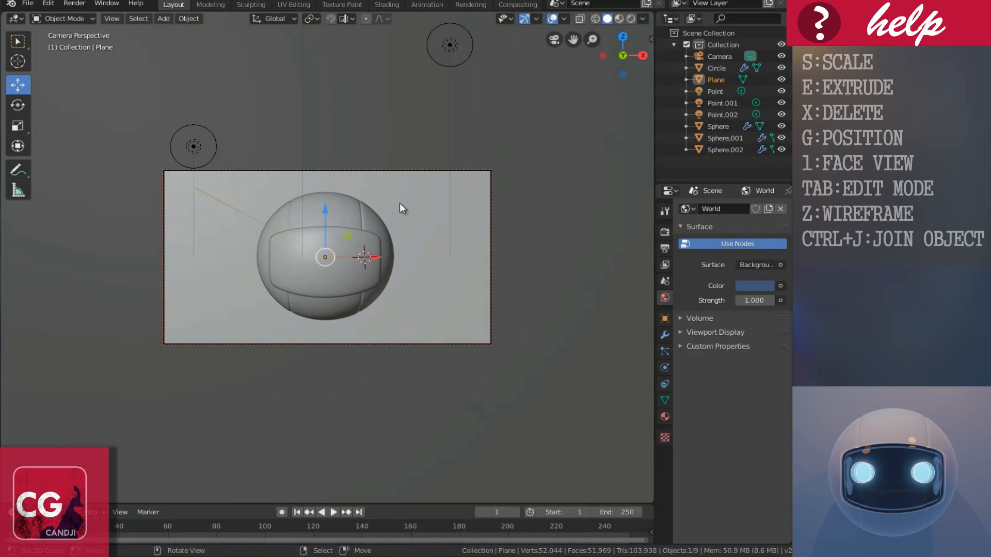
{"action": "key", "text": "KP_1"}
{"action": "scroll", "coordinate": [322, 160], "scroll_direction": "down", "scroll_amount": 4}
{"action": "middle_click_drag", "start_coordinate": [322, 160], "coordinate": [326, 177]}
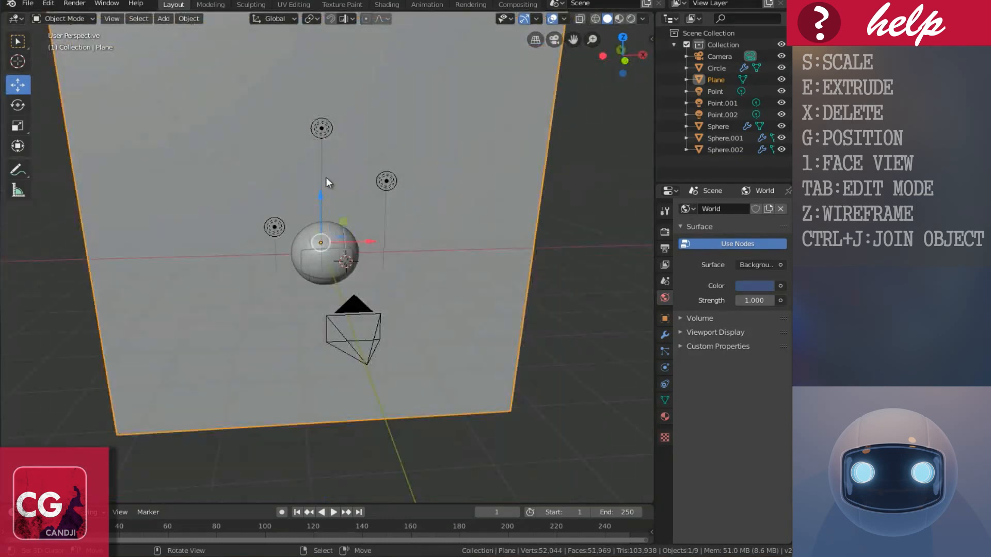
{"action": "left_click", "coordinate": [321, 130]}
{"action": "left_click_drag", "start_coordinate": [317, 76], "coordinate": [323, 137]}
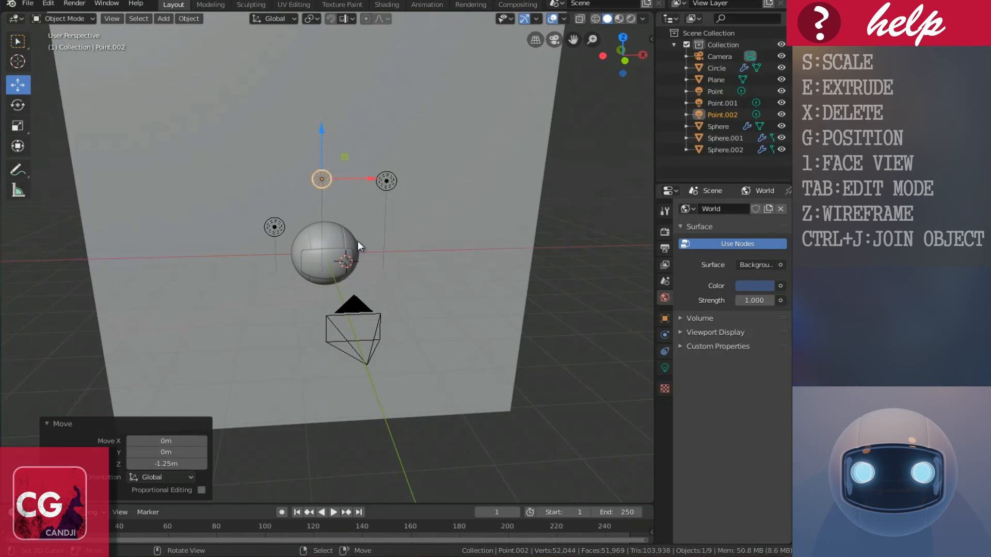
Return to the camera view with rendered shading and select the point light on the left side of the head.
{"action": "key", "text": "KP_0"}
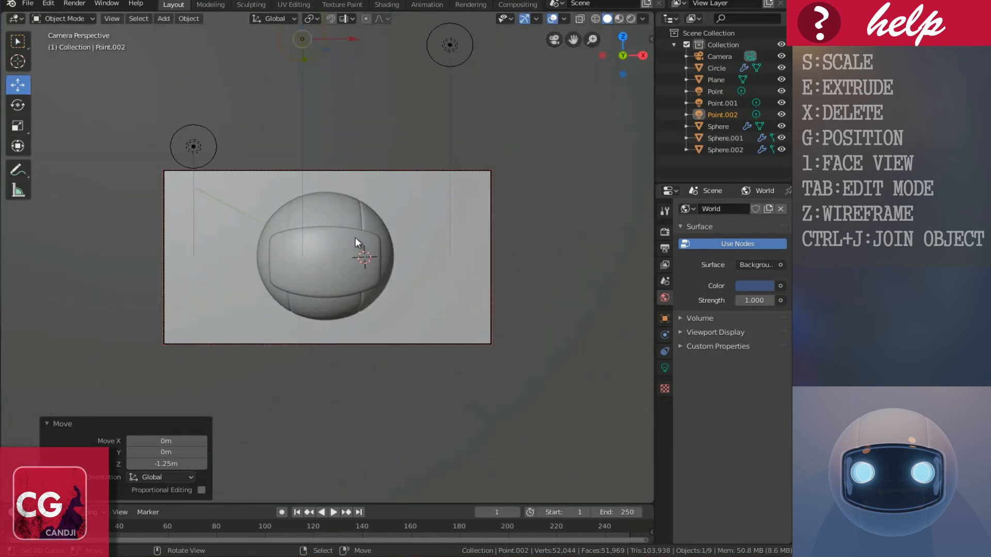
{"action": "key", "text": "shift+z"}
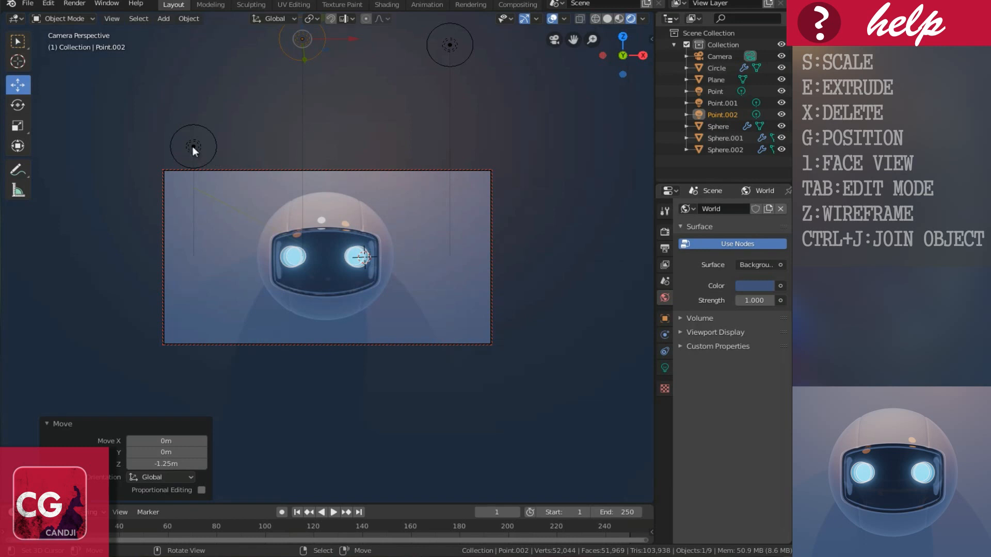
{"action": "left_click", "coordinate": [220, 148]}
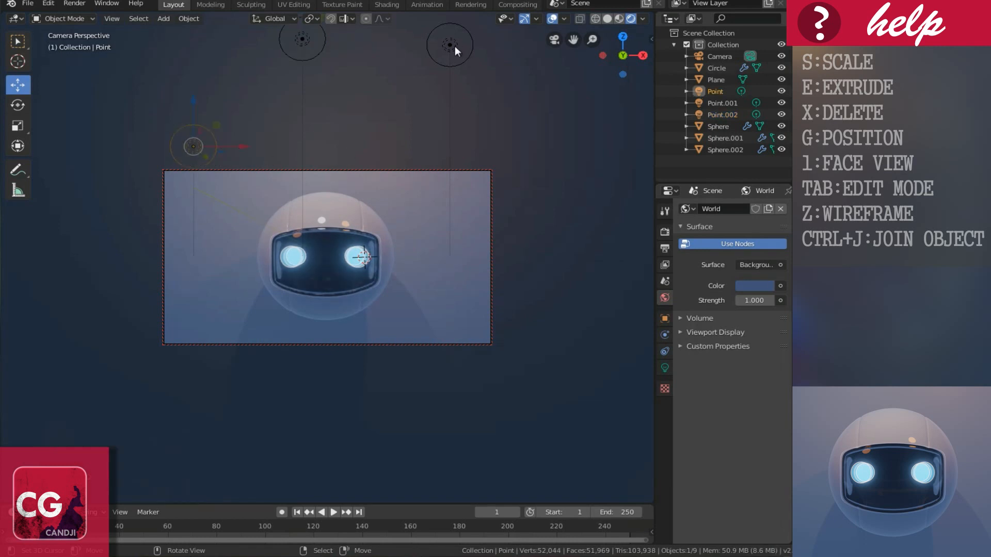